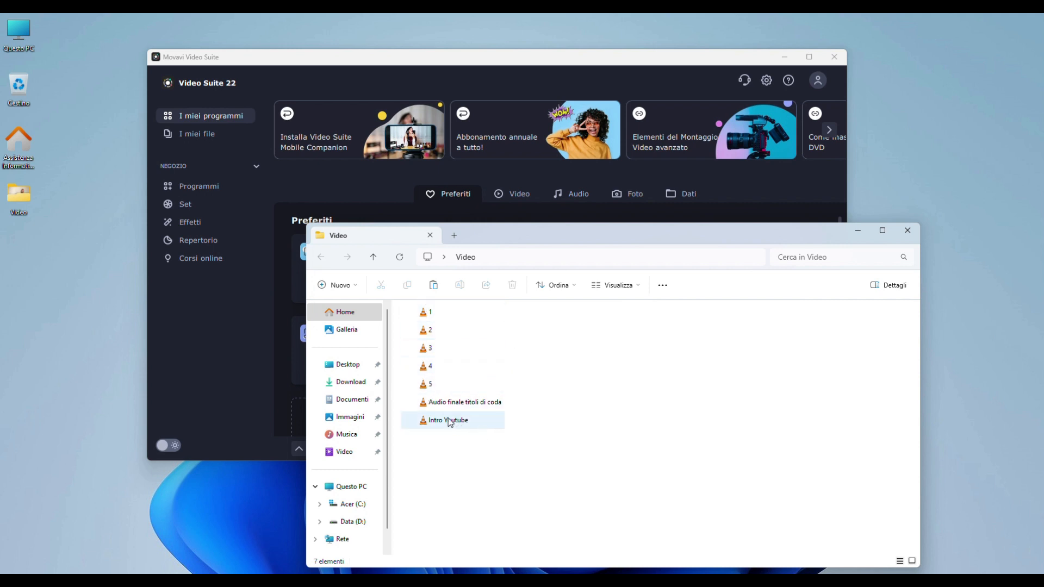
Close the Video folder window and create a new video editing project from the Modifica video tool
mouse_move(465, 410)
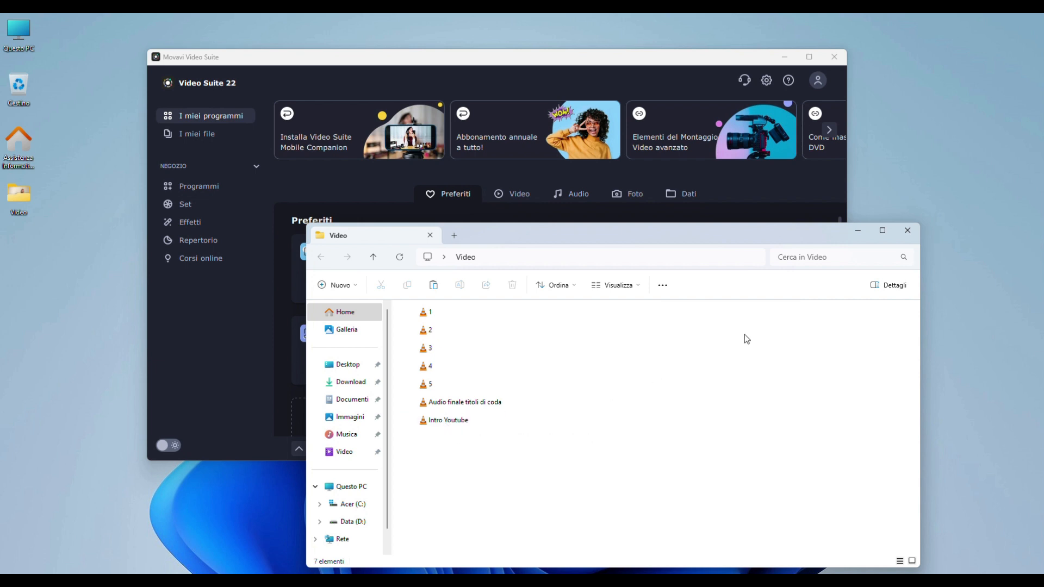
click(907, 231)
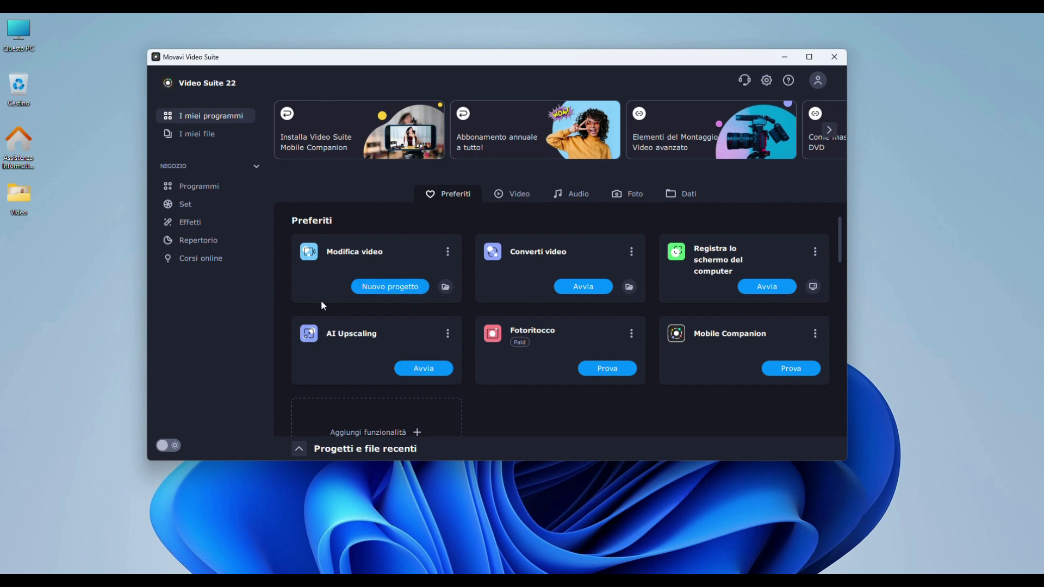
click(387, 293)
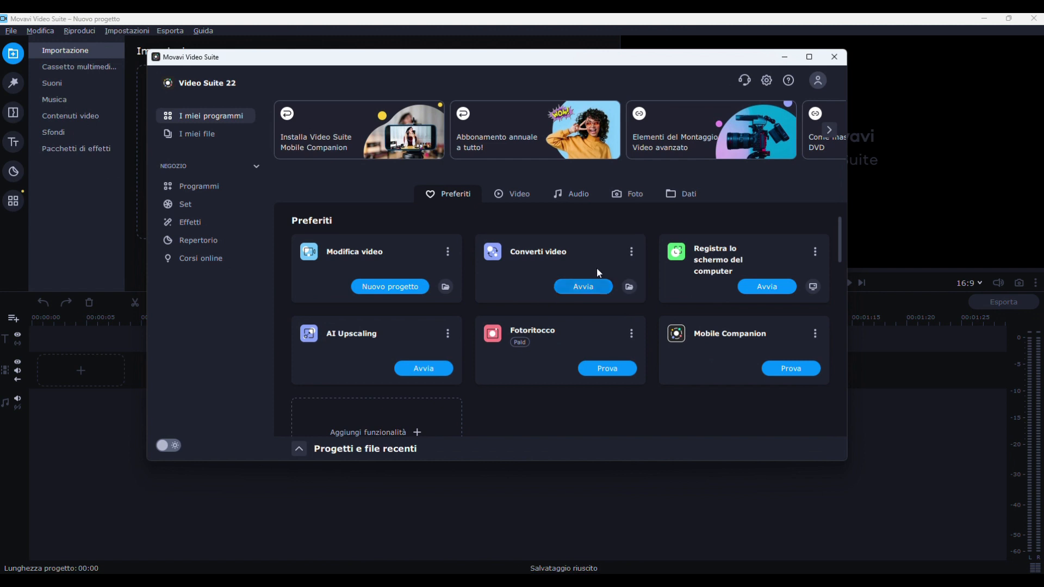
click(855, 32)
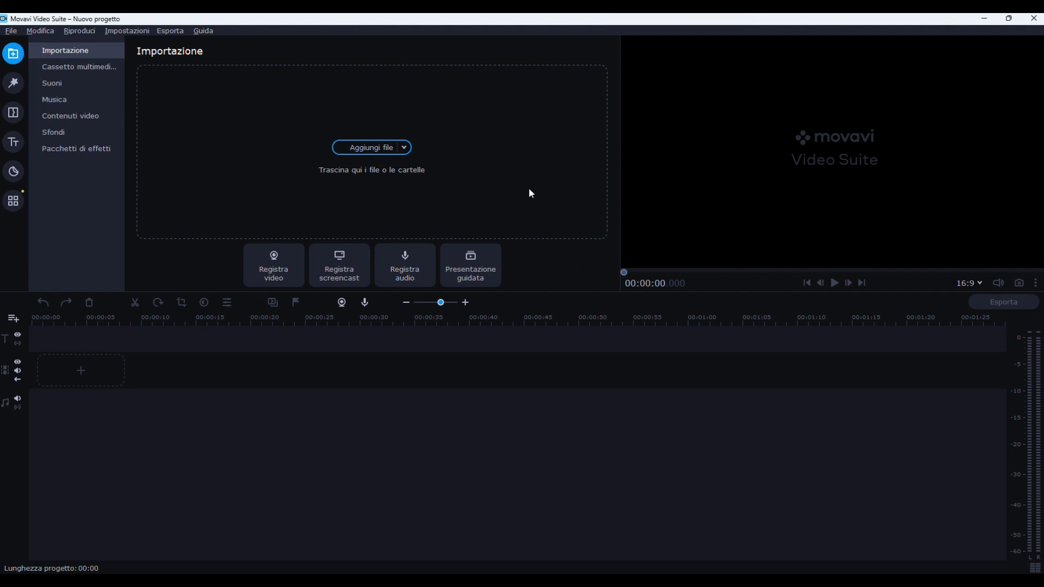
Import clips 1 to 5, Audio finale titoli di coda and Intro Youtube from the Desktop's Video folder into the project
click(367, 149)
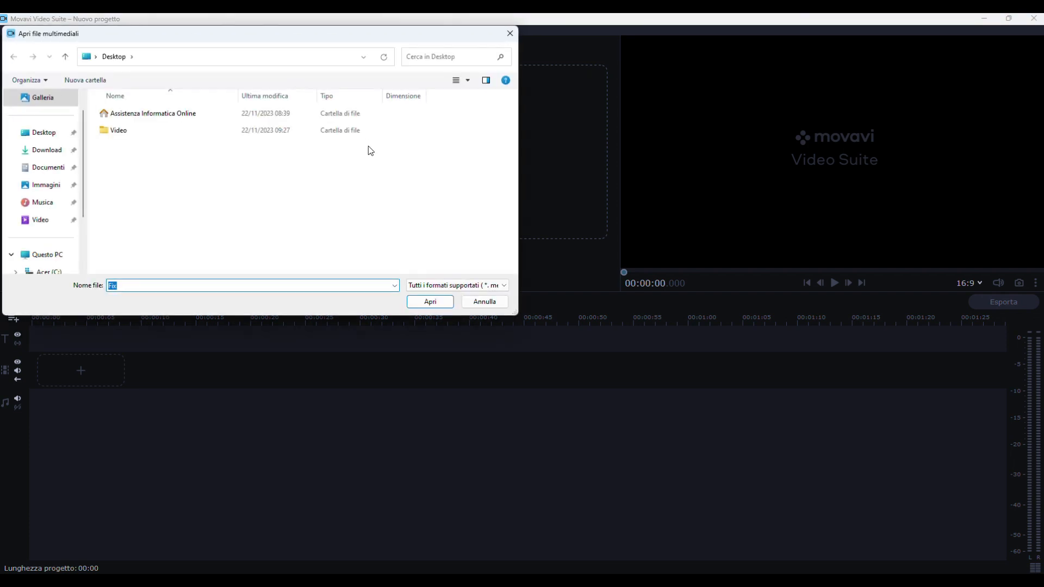
double_click(121, 134)
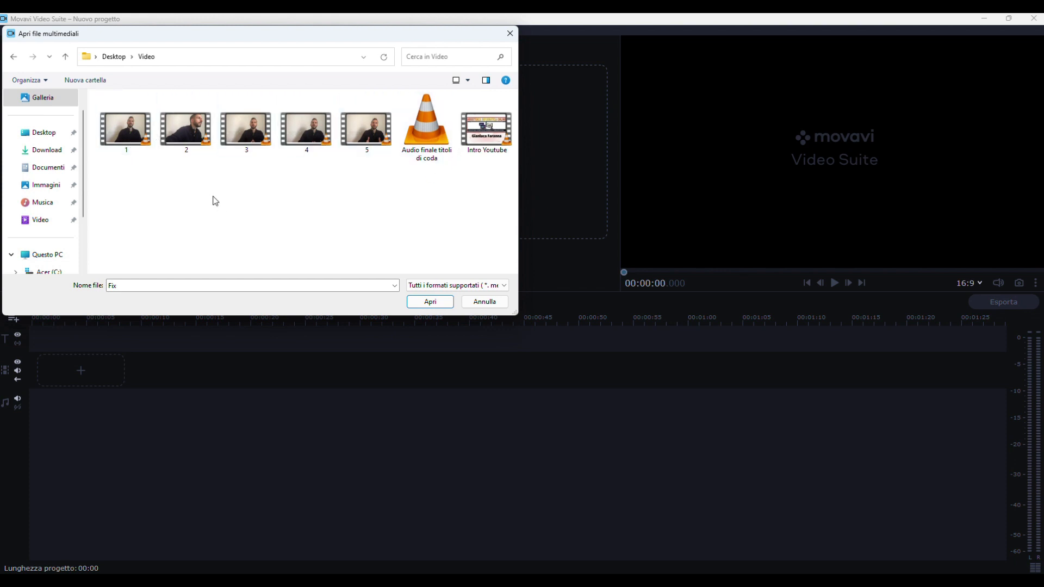
drag(116, 184, 515, 125)
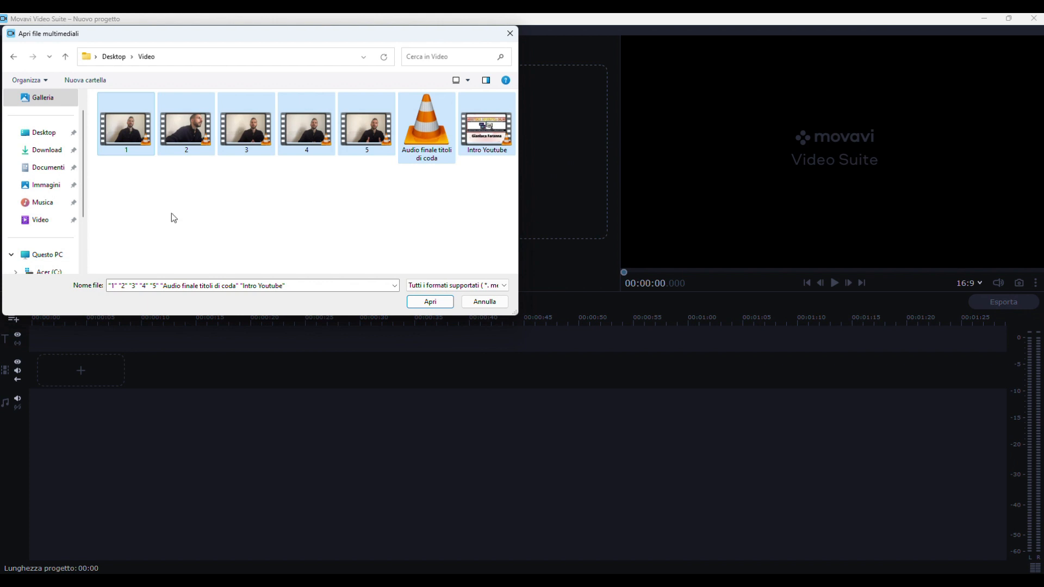
click(429, 301)
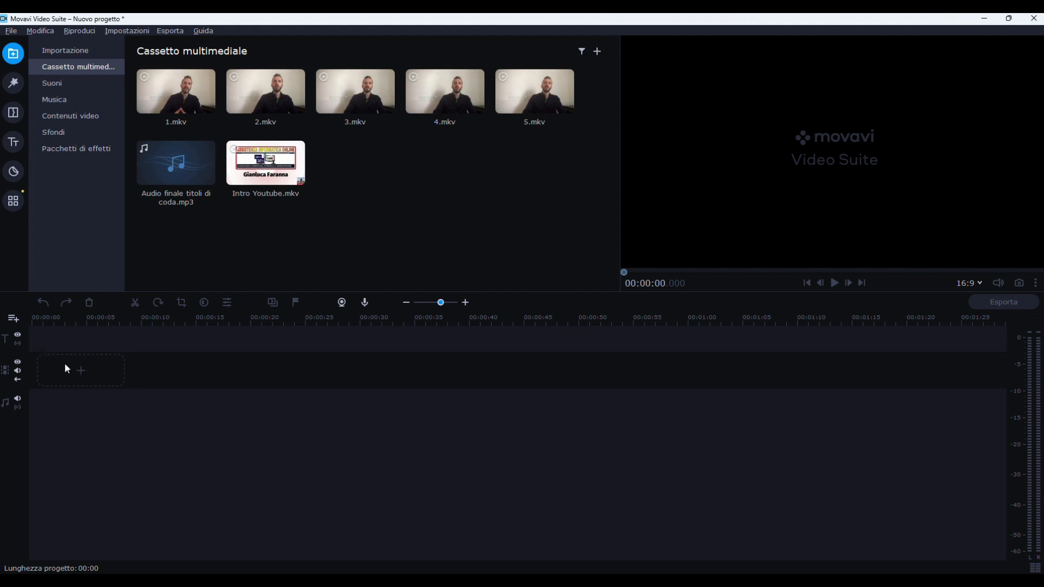
Place Intro Youtube.mkv at the very start of the video track
click(12, 319)
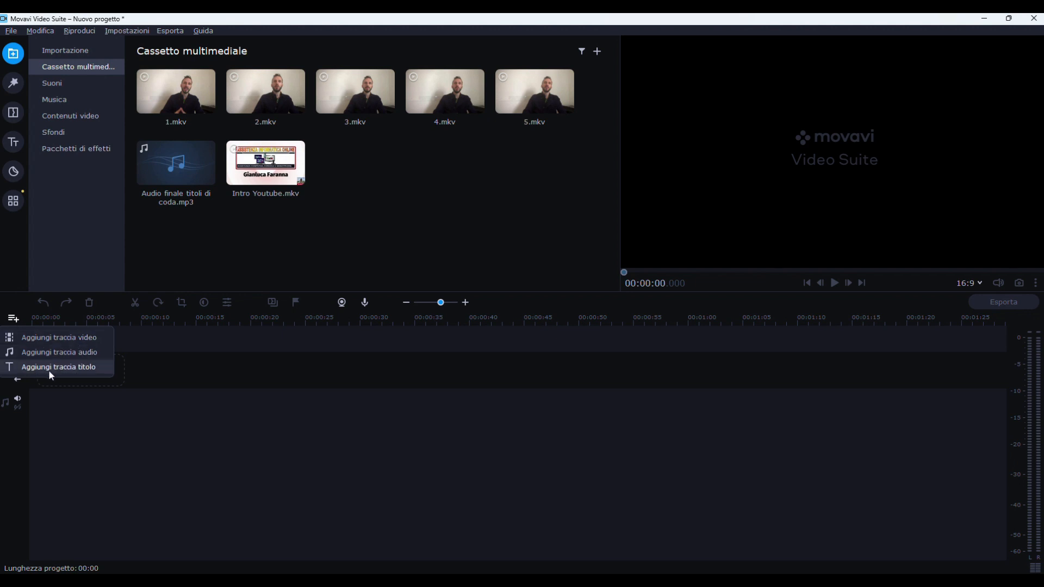
click(12, 315)
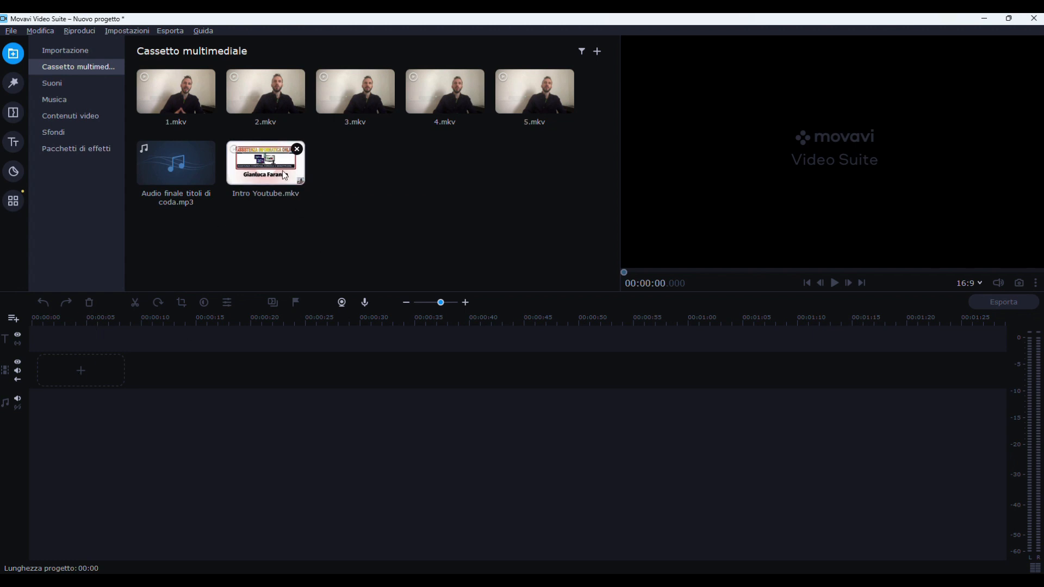
drag(265, 178, 177, 301)
drag(106, 353, 35, 356)
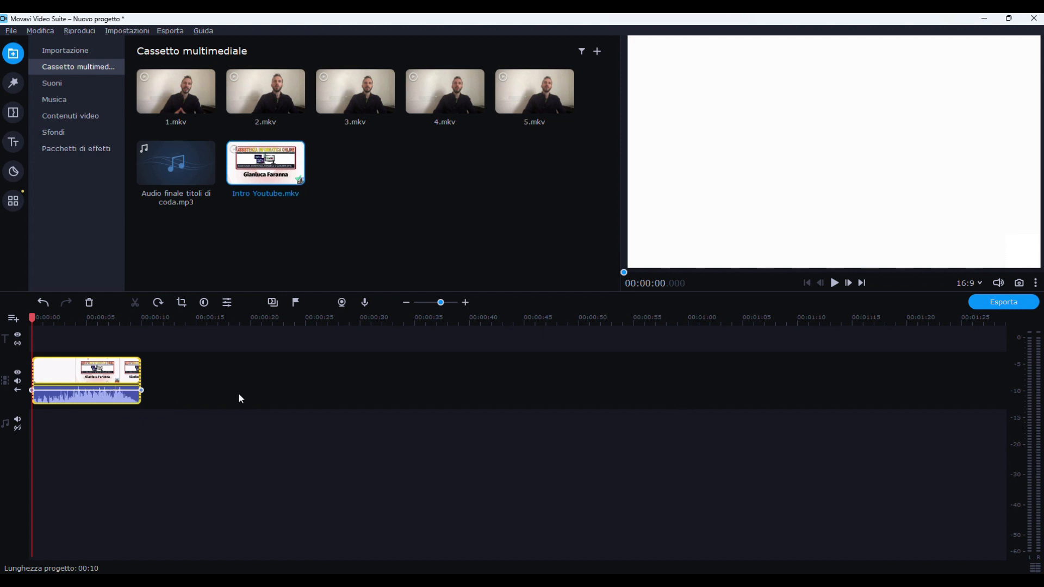
Switch the preview to high resolution and check the preview options
click(1036, 283)
click(1031, 300)
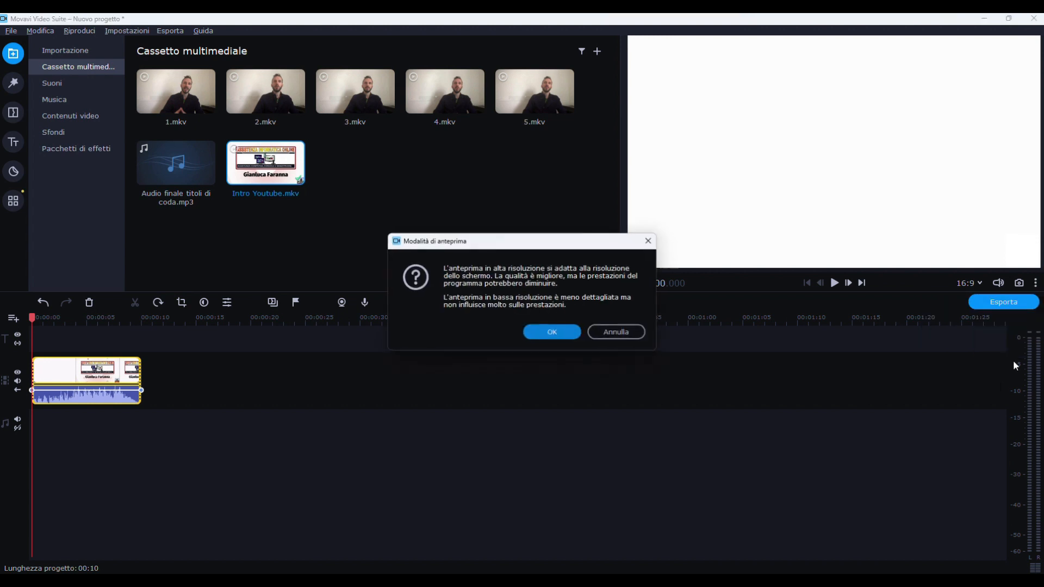
click(562, 332)
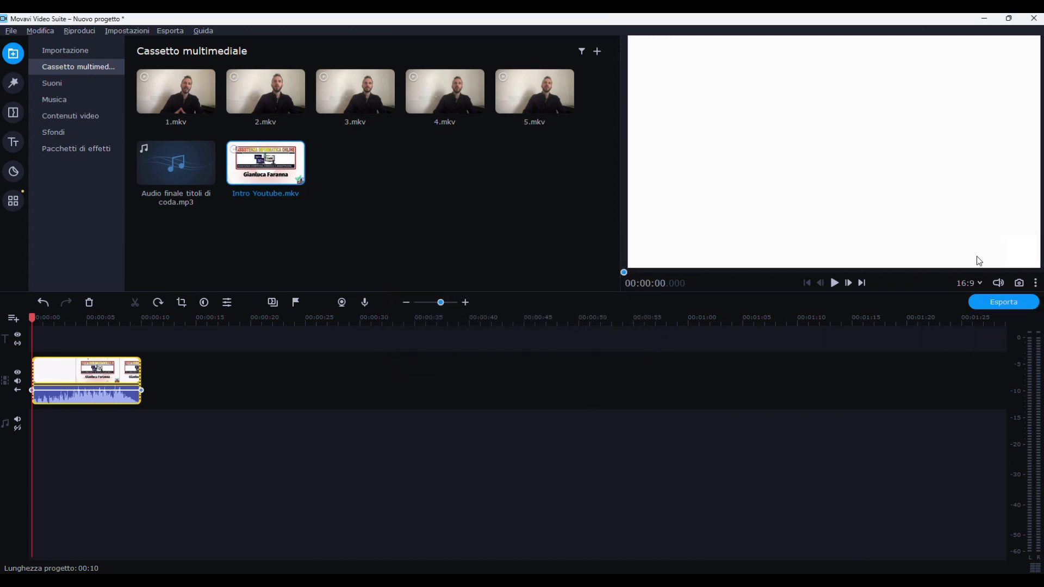
click(1035, 283)
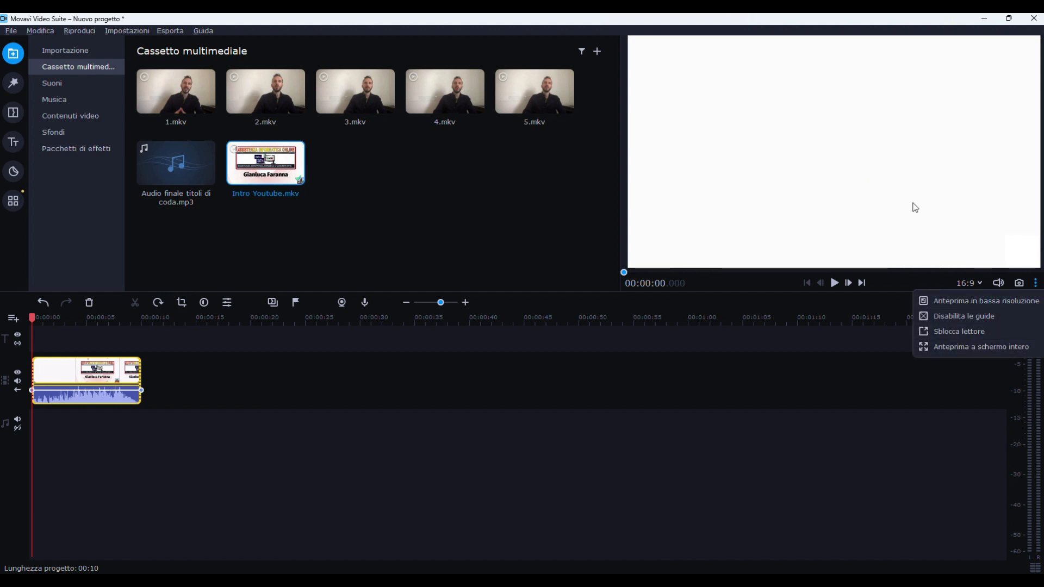
key(Escape)
Play the intro clip, return the playhead to the beginning and watch it through to its end
key(space)
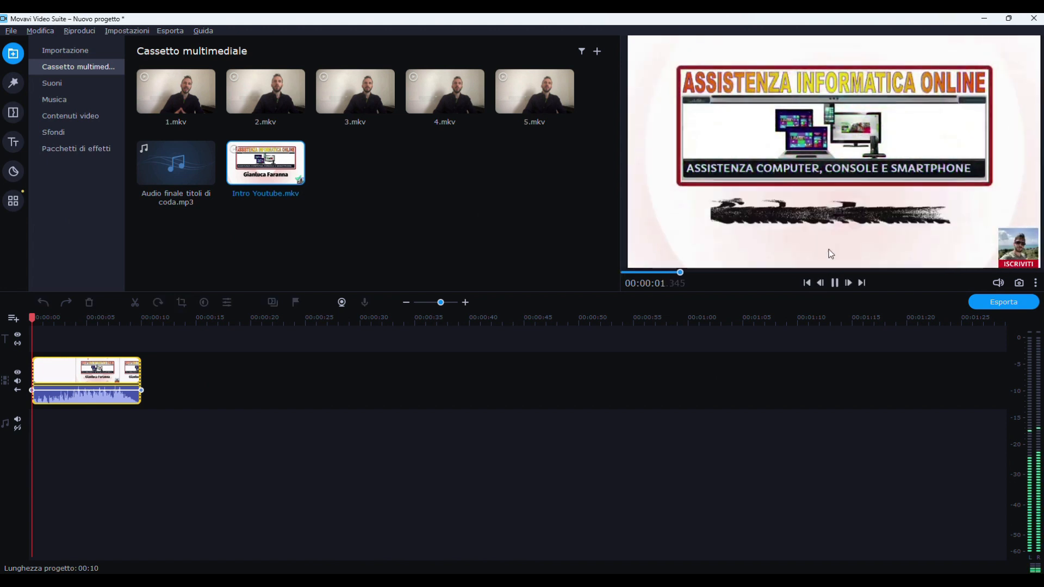
click(835, 283)
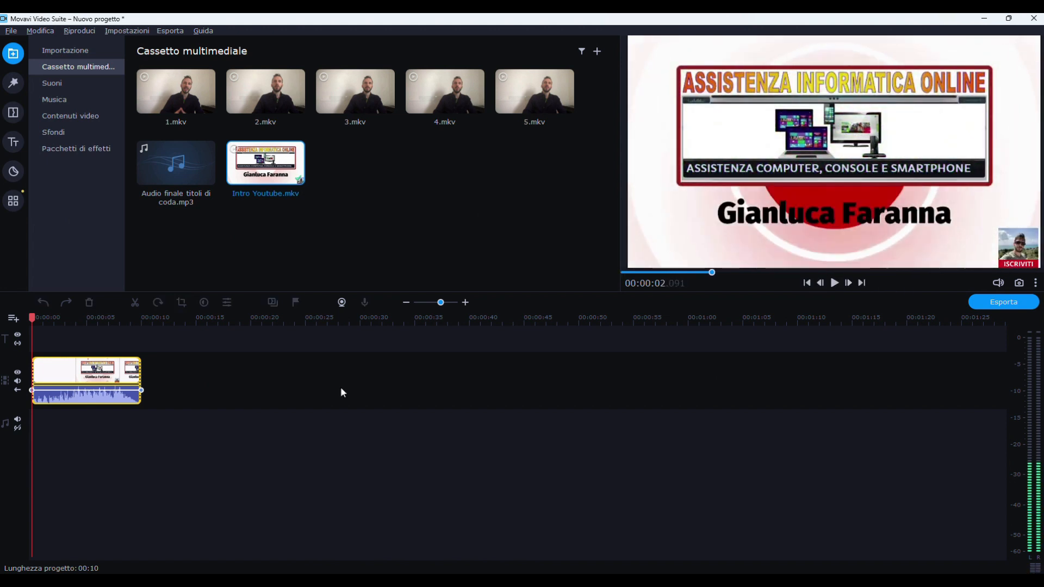
click(24, 318)
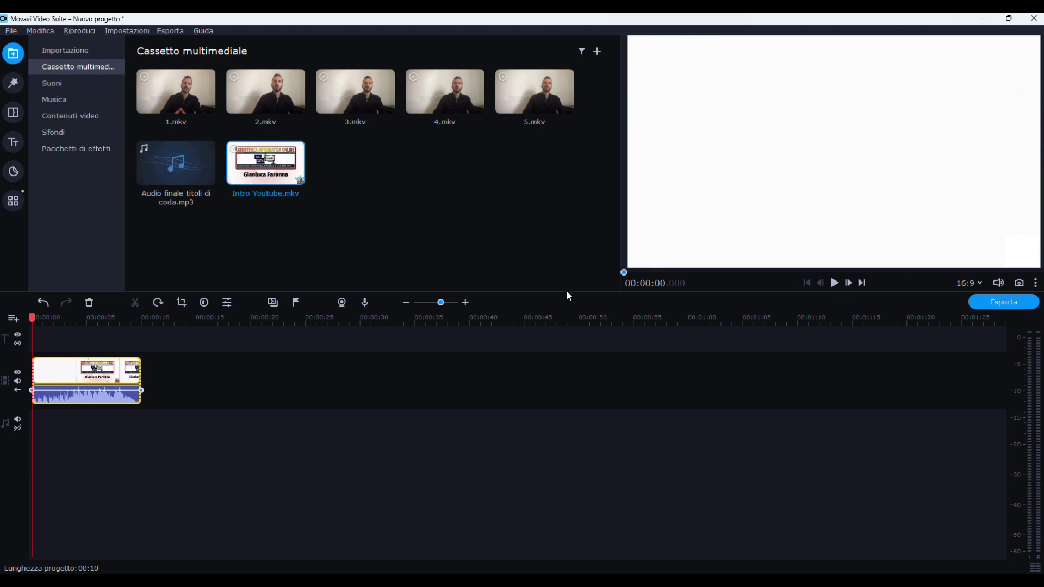
click(835, 283)
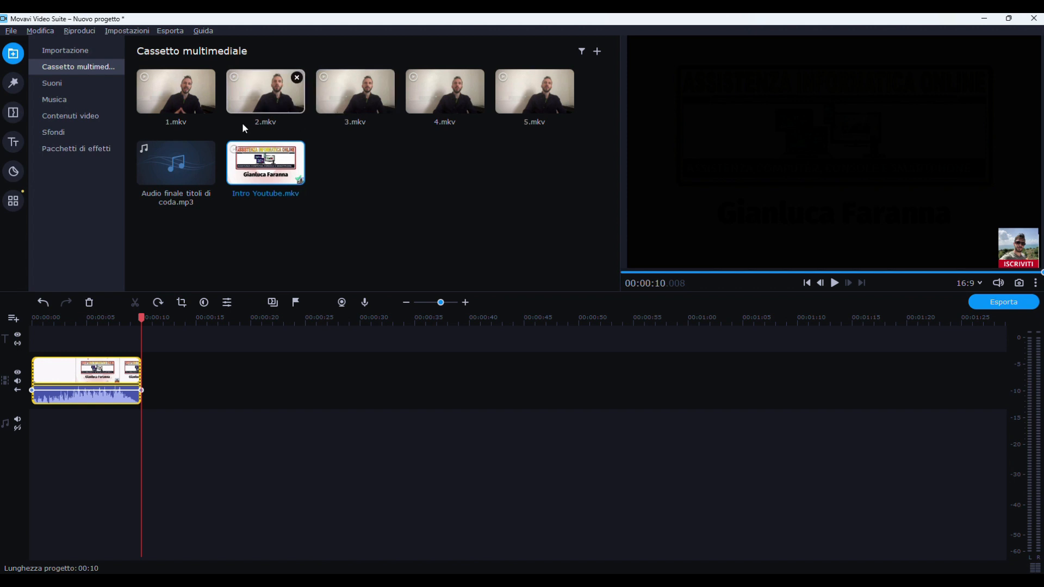
Remove 2.mkv from the media bin and add 3.mkv to the video track directly after the intro
click(296, 77)
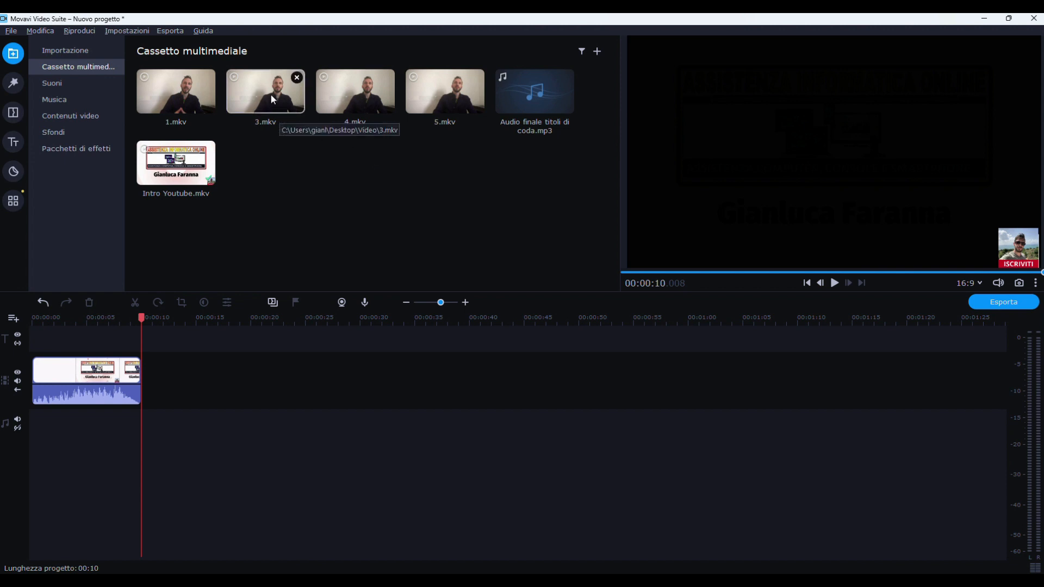
drag(271, 96, 161, 371)
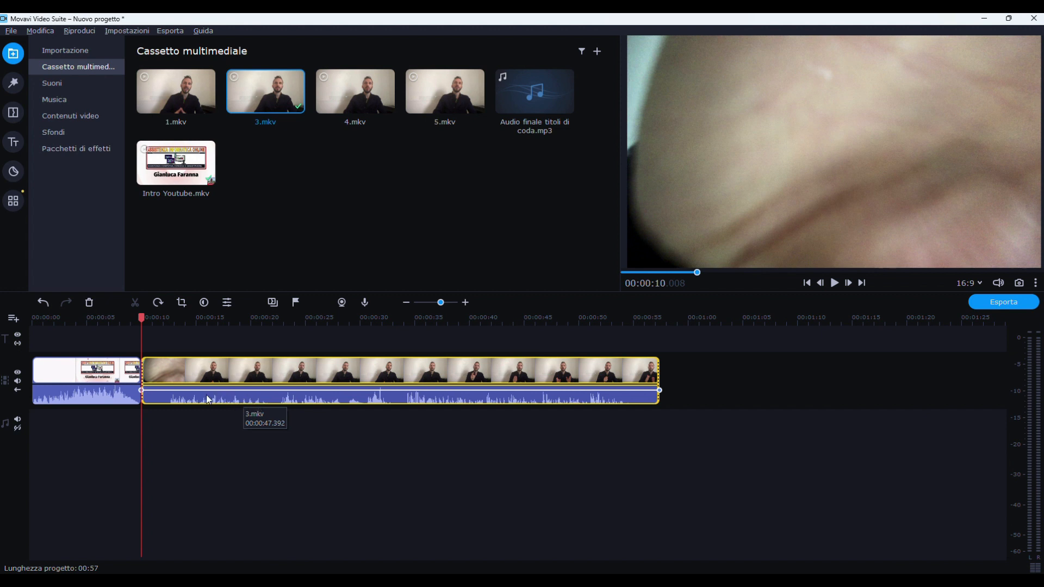
Set the audio volume of the 3.mkv clip to 235%
double_click(252, 402)
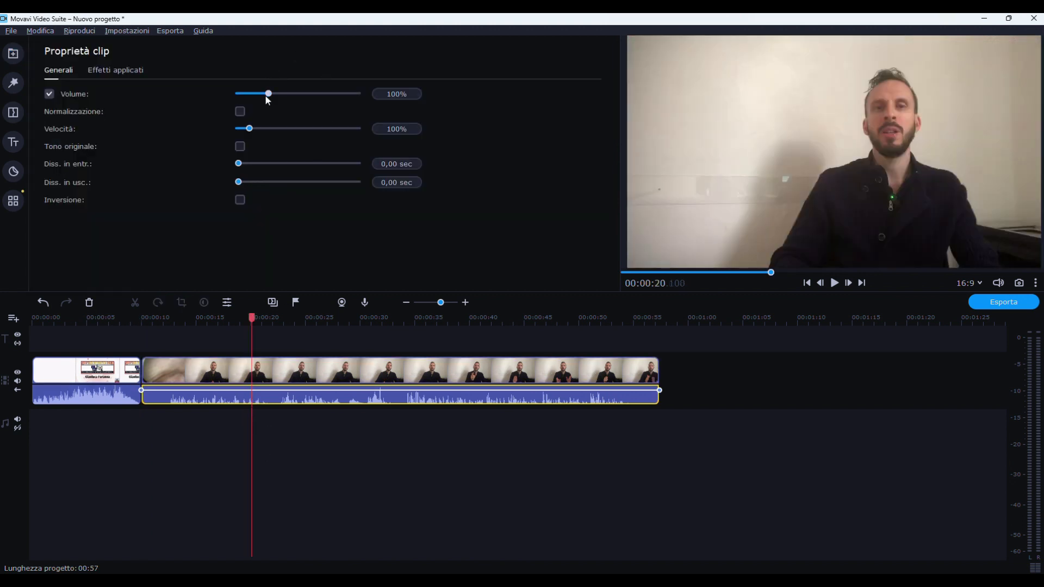
drag(271, 93, 310, 100)
Play the 3.mkv clip from about 12 seconds to check its louder audio, and move the playhead back into the intro
drag(257, 319, 164, 348)
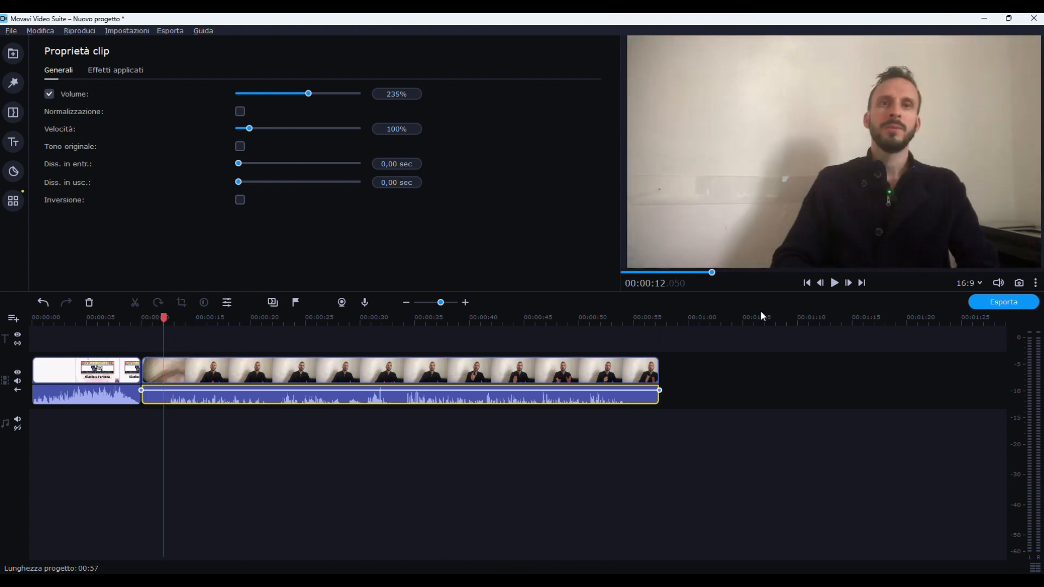
click(836, 284)
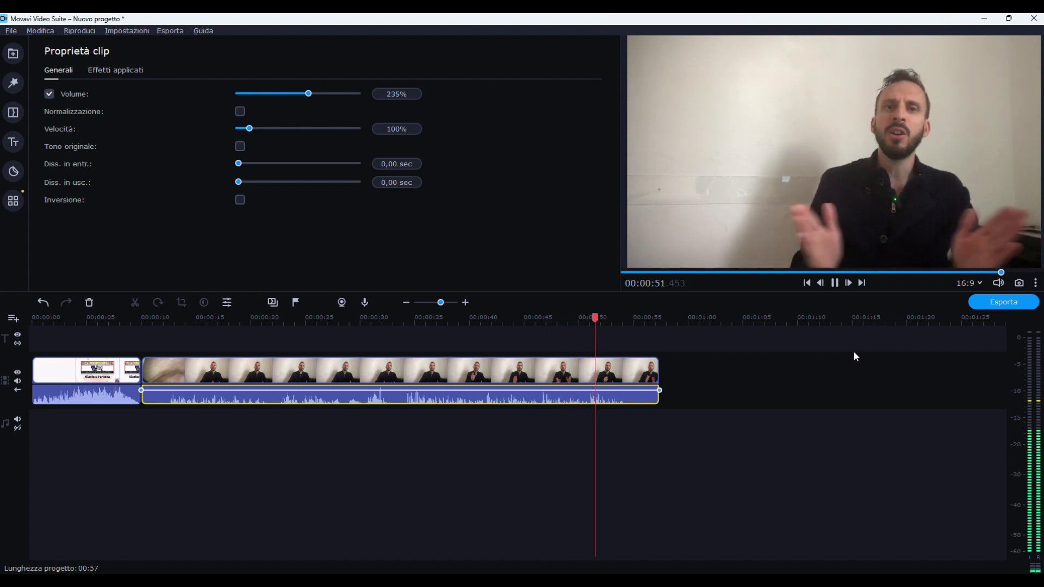
click(835, 282)
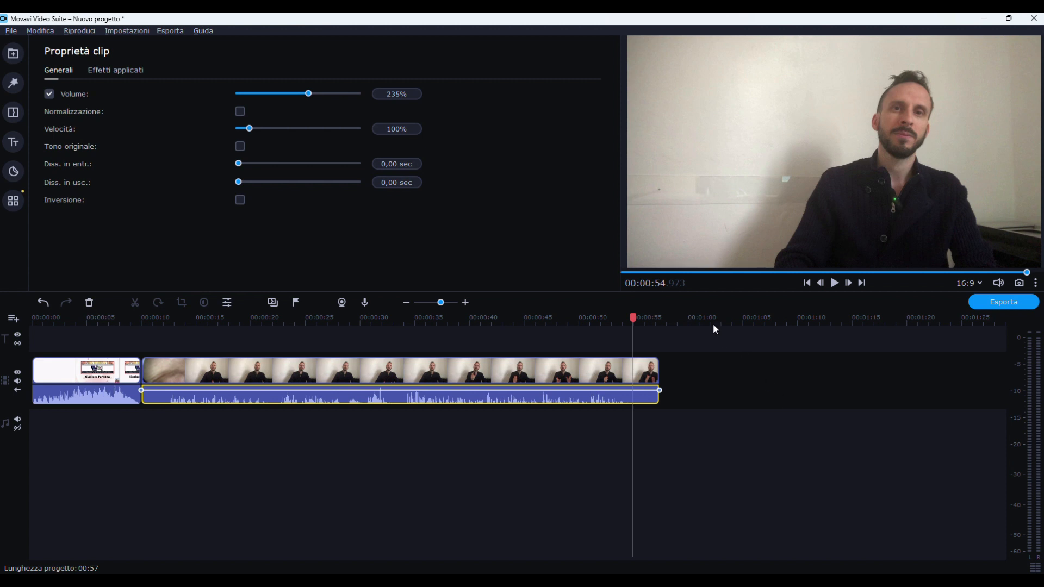
drag(632, 318, 106, 318)
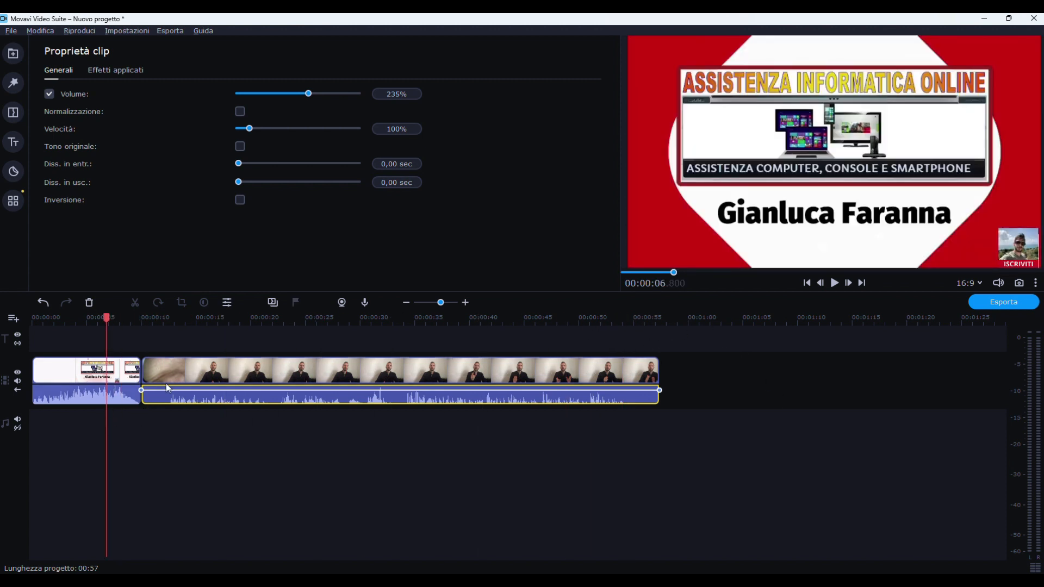
Trim about 2.5 seconds from the start of the 3.mkv clip, keeping it directly against the end of the intro
click(563, 374)
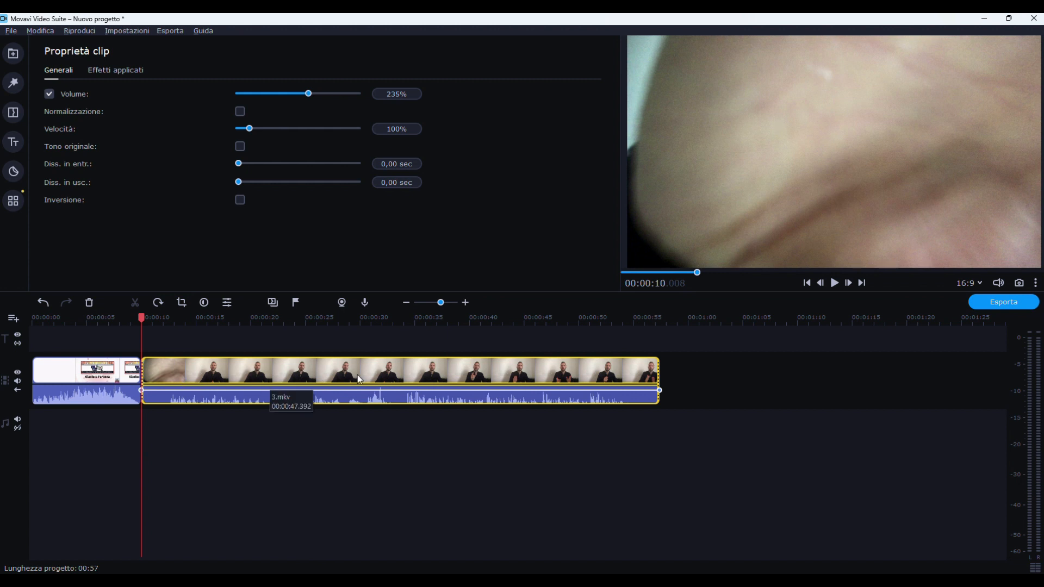
click(406, 302)
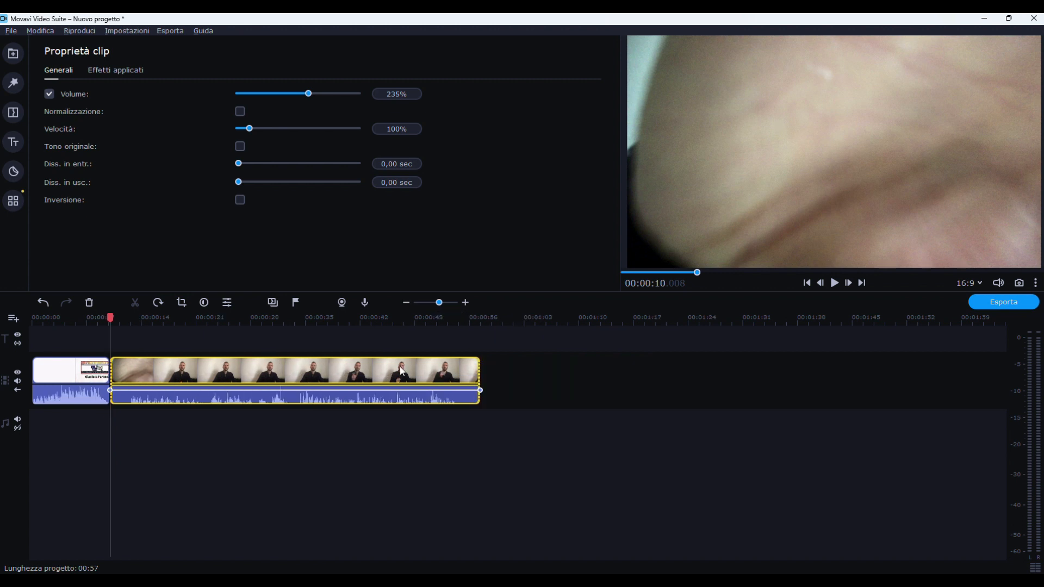
click(406, 302)
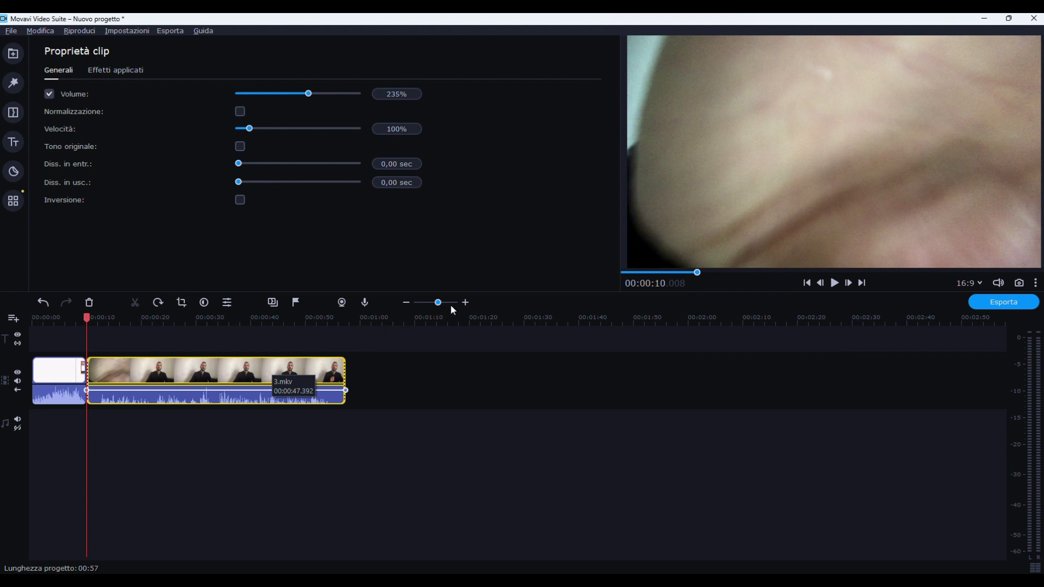
click(466, 303)
click(467, 302)
click(466, 302)
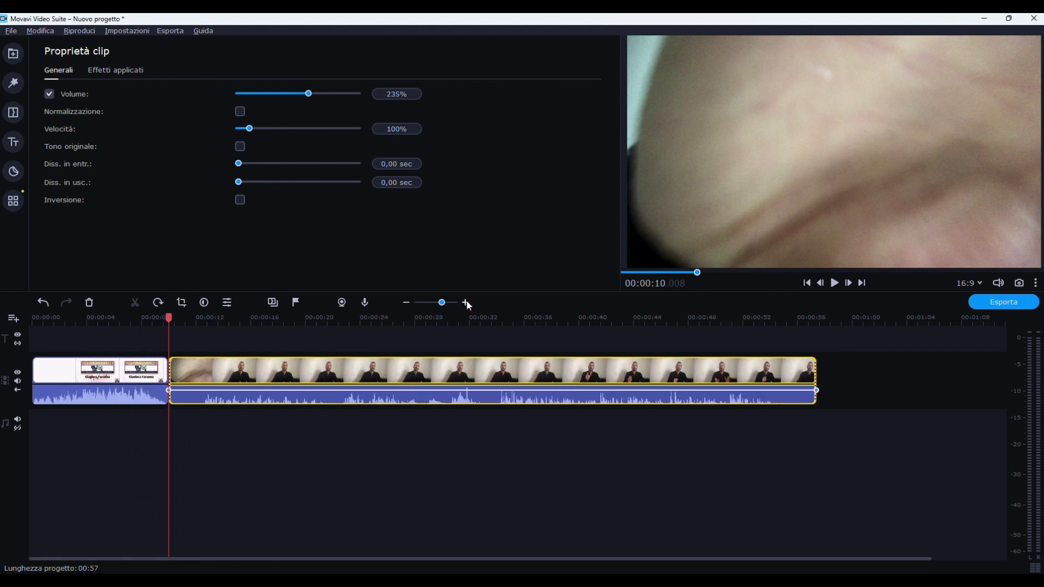
click(466, 302)
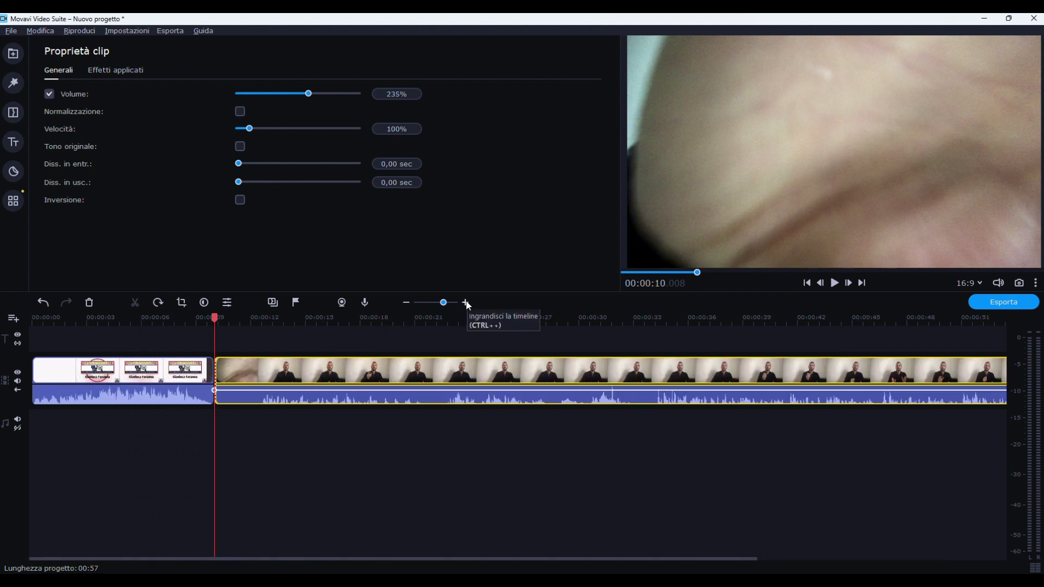
click(467, 302)
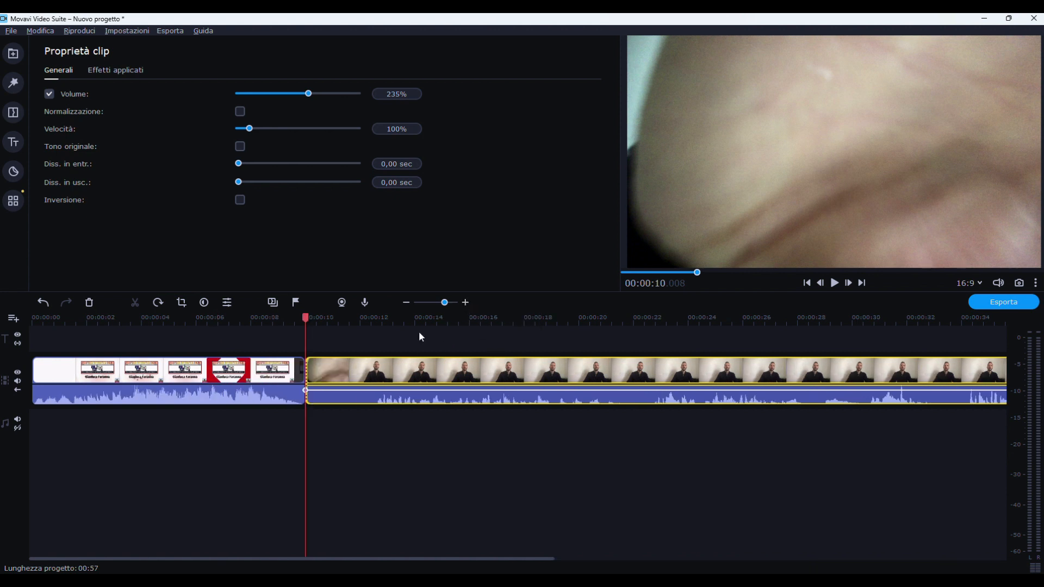
click(466, 302)
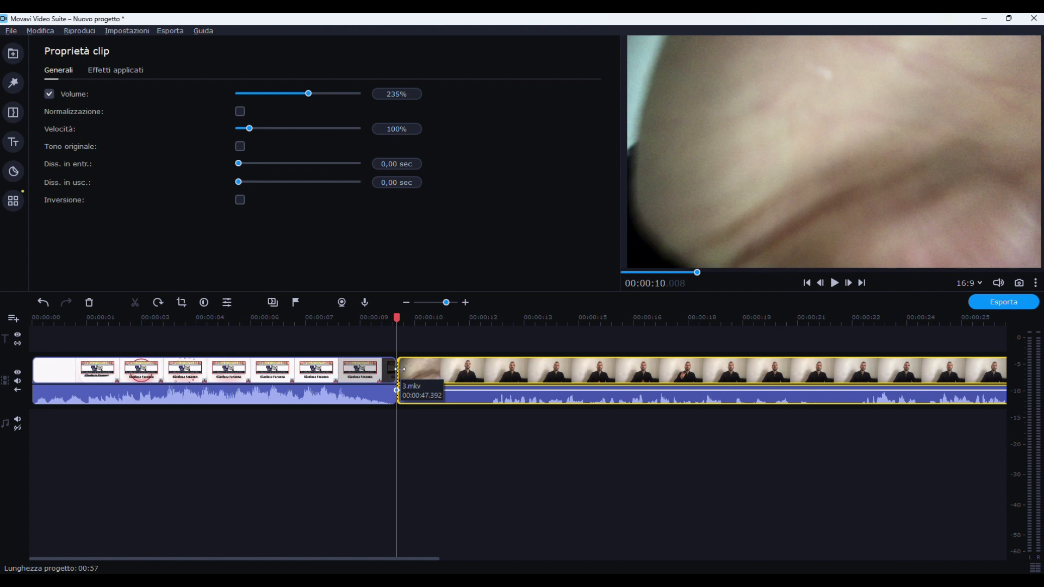
drag(401, 369, 491, 392)
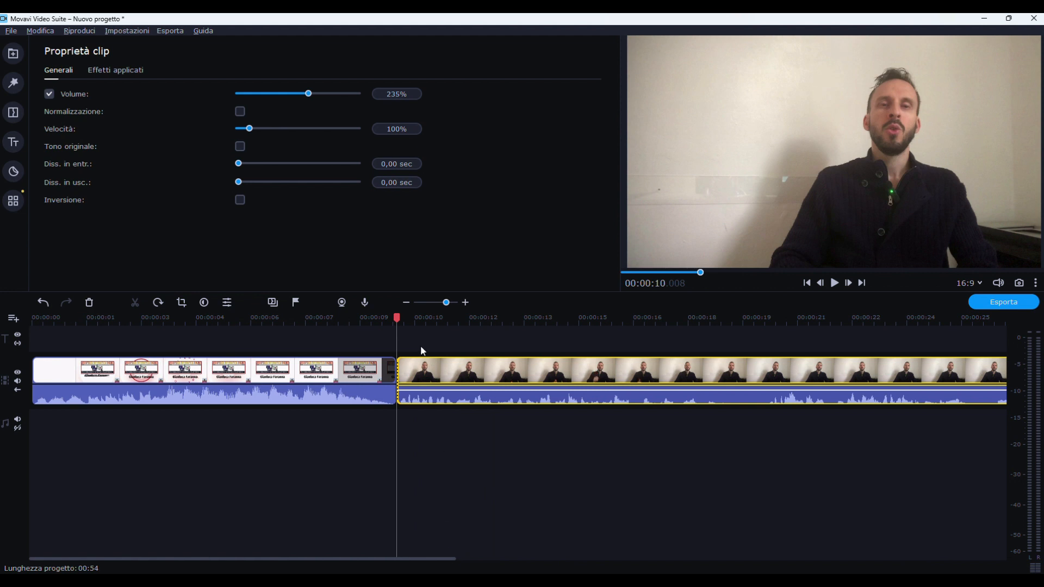
Play the transition from the end of the intro into the 3.mkv clip, from about 9.4 to 13 seconds
drag(397, 317, 377, 318)
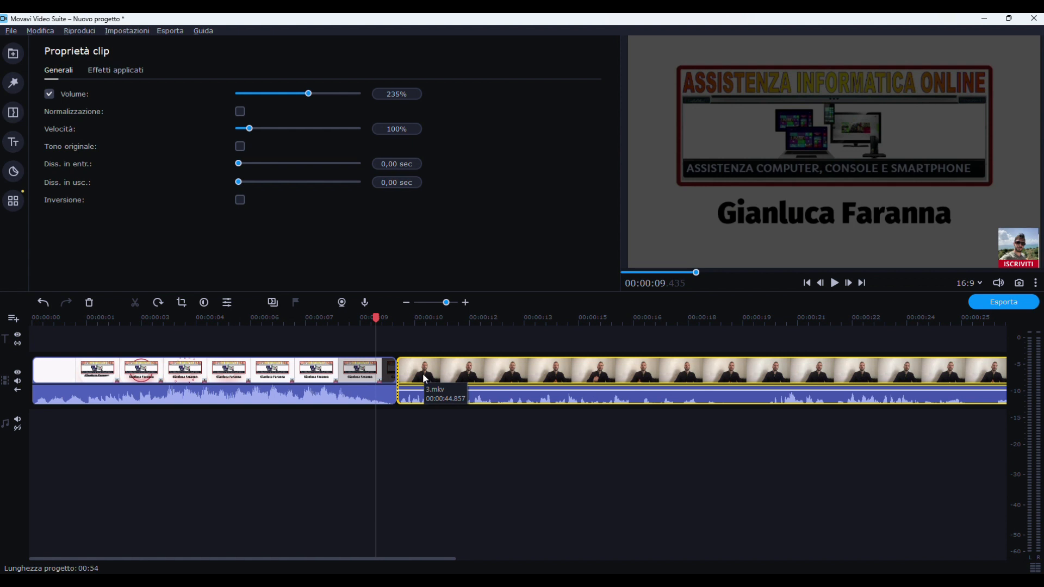
click(834, 283)
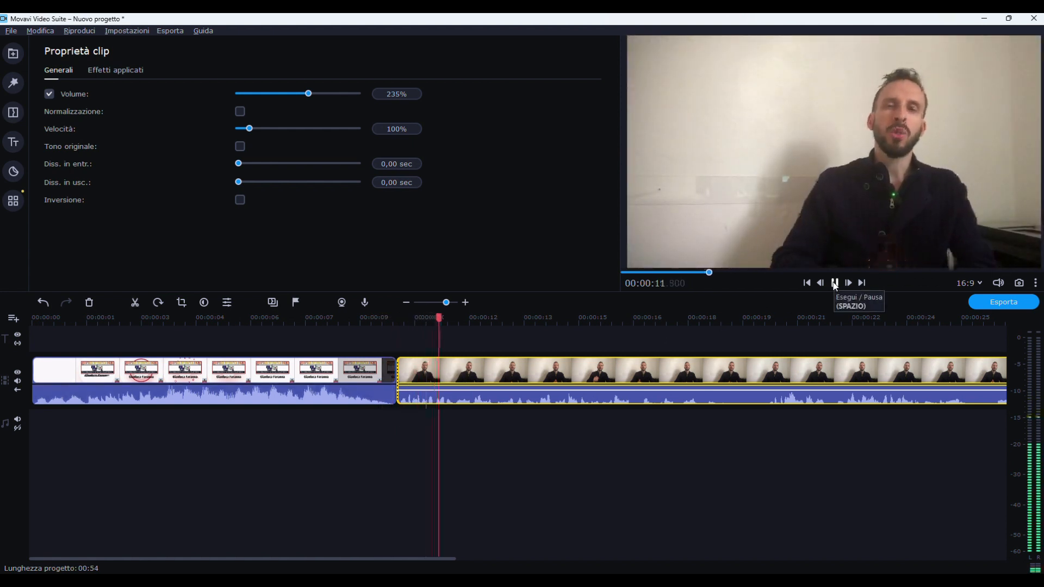
click(835, 283)
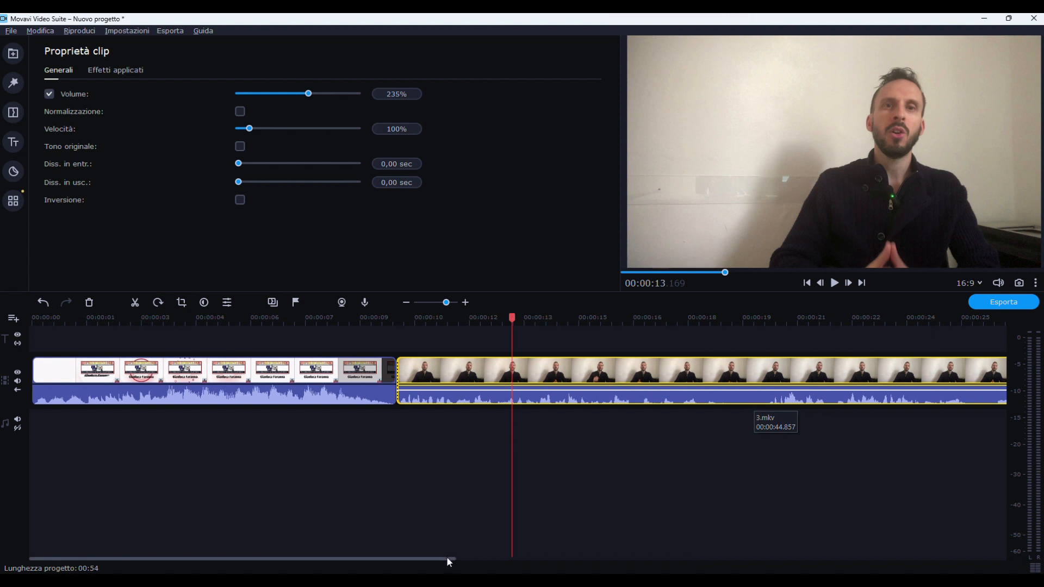
Play the 3.mkv clip from about 20 to 27 seconds to find where the unwanted footage begins
drag(446, 556, 590, 570)
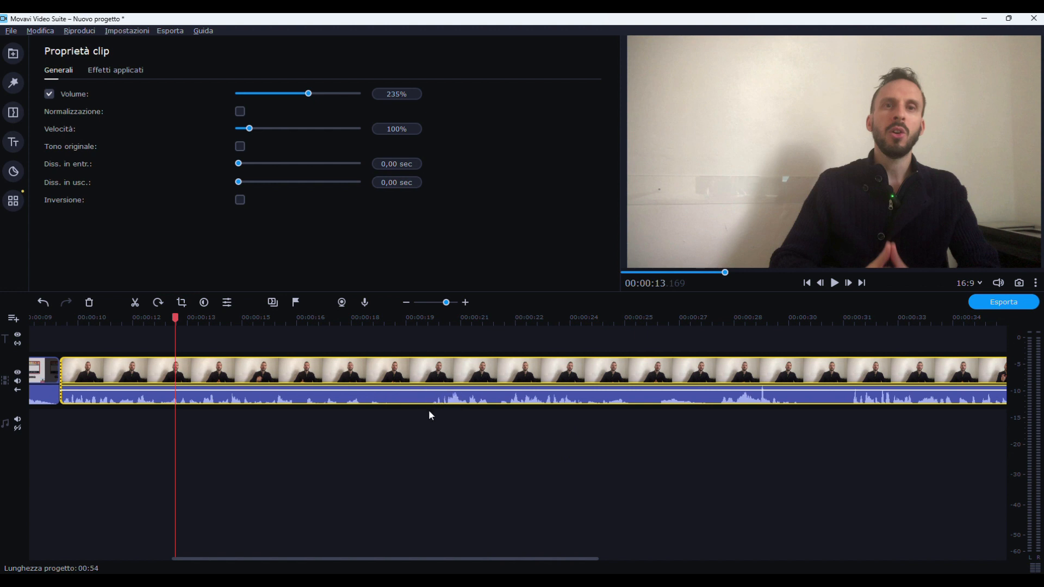
click(427, 374)
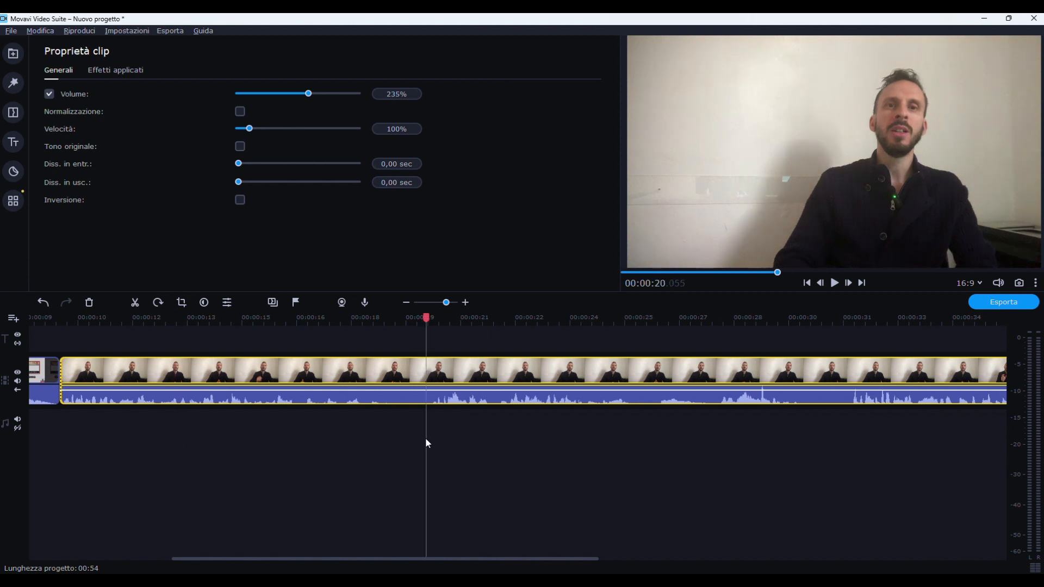
click(834, 282)
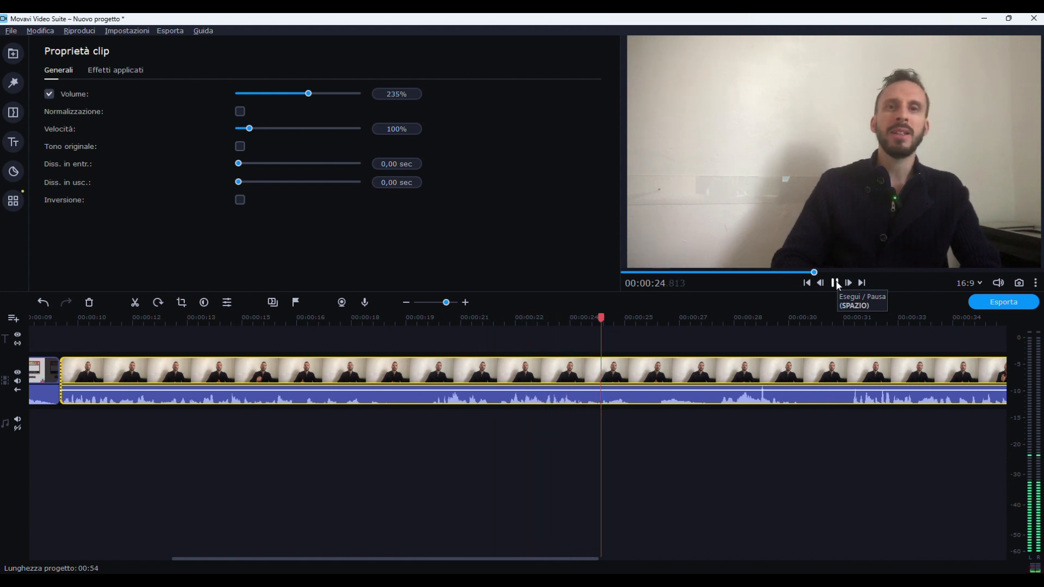
click(835, 283)
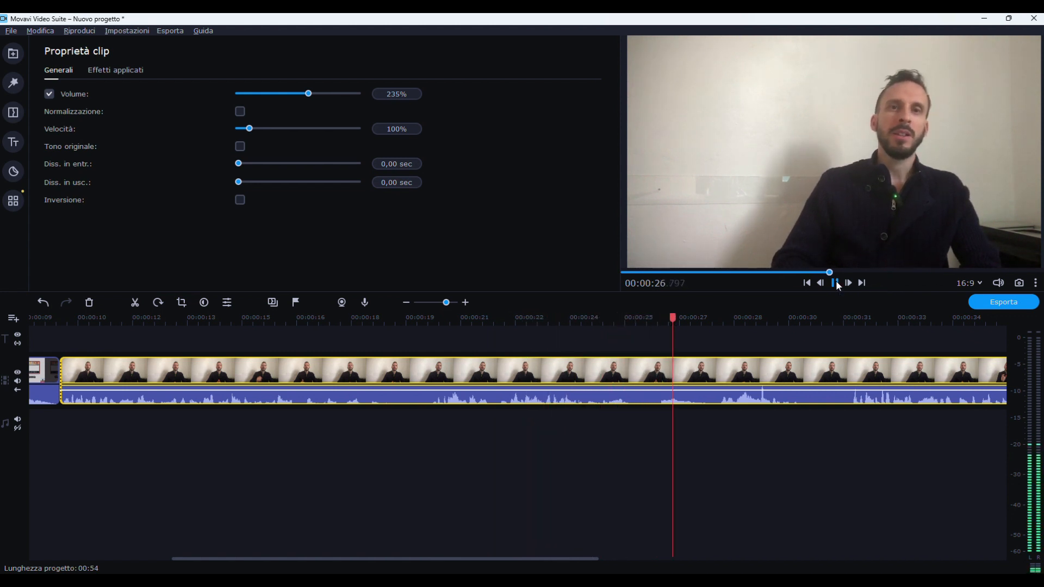
Replay the passage around 24 to 26 seconds and place the playhead at about 24.8 seconds, just before the unwanted footage
click(621, 416)
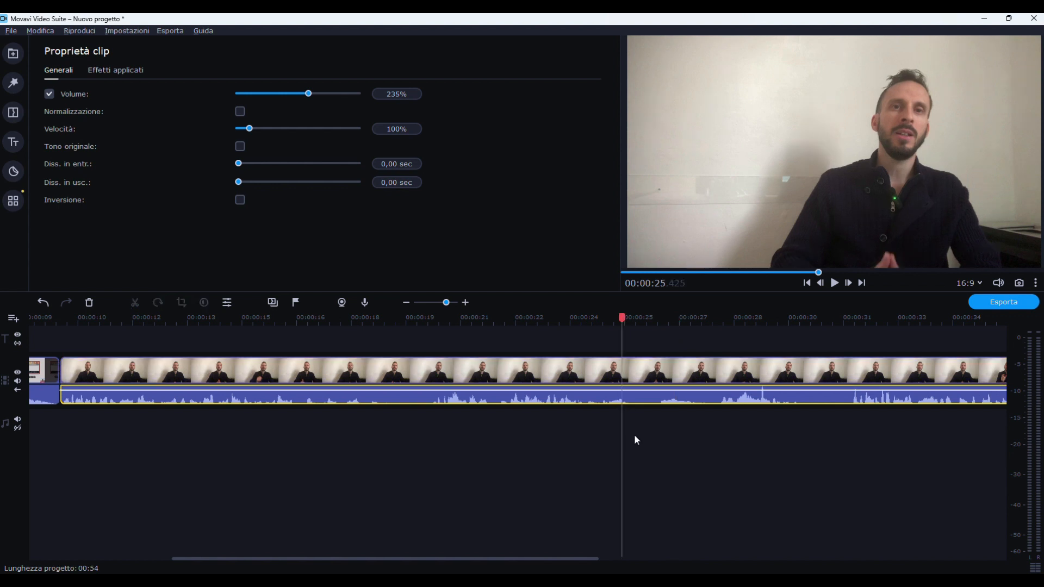
click(610, 404)
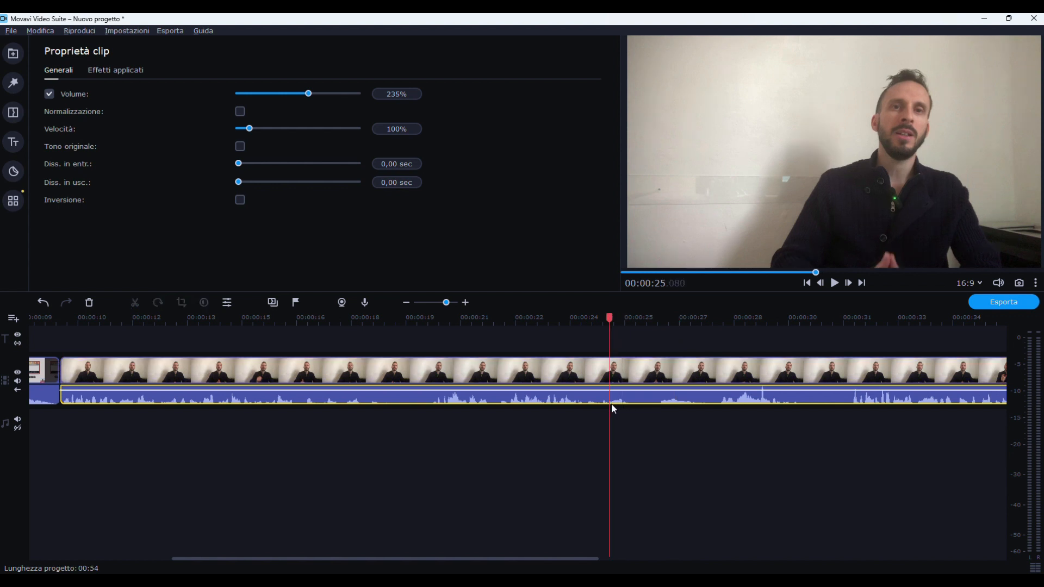
click(835, 282)
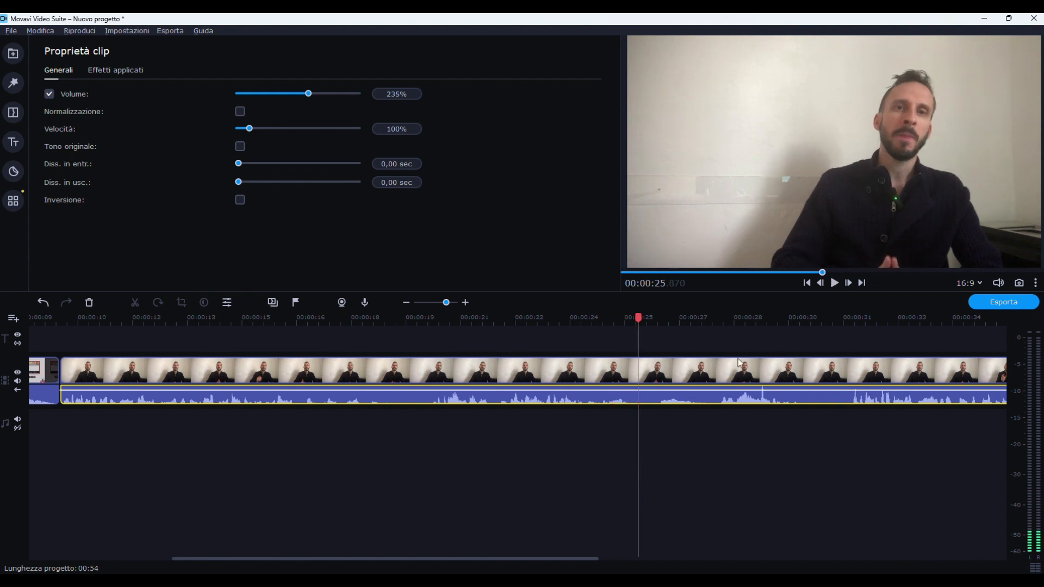
click(601, 401)
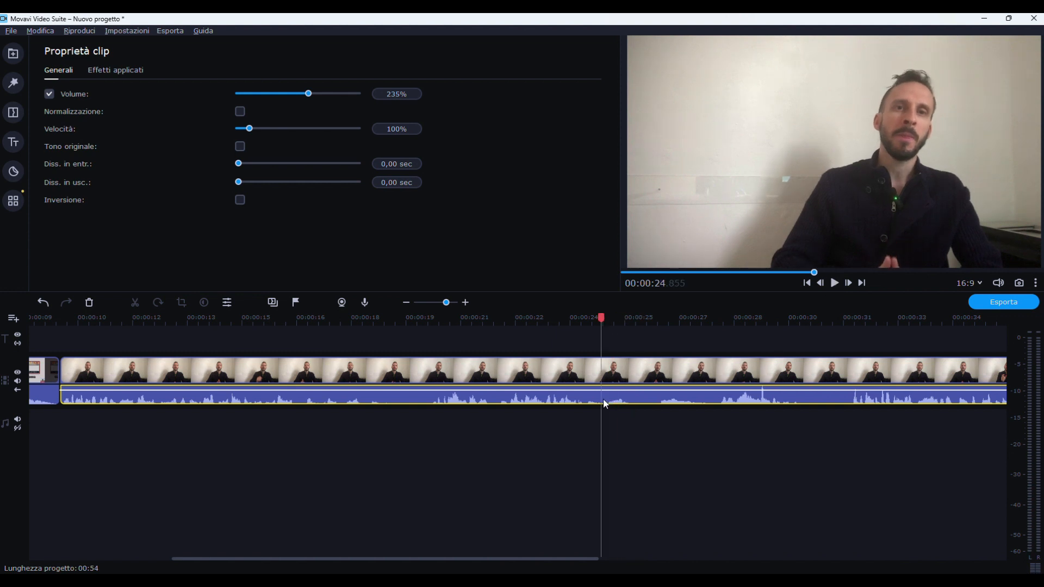
click(833, 282)
click(834, 283)
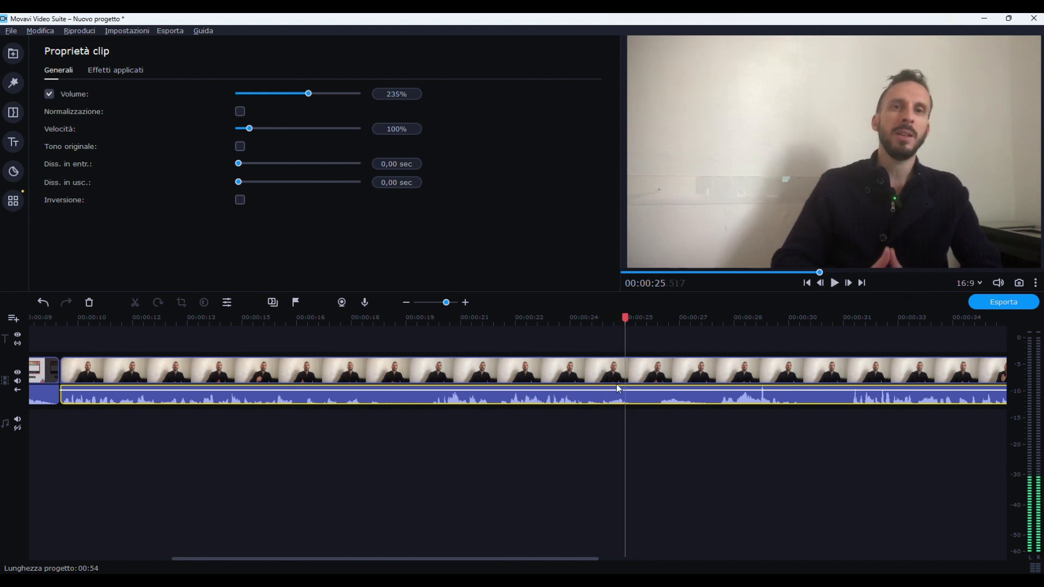
click(580, 402)
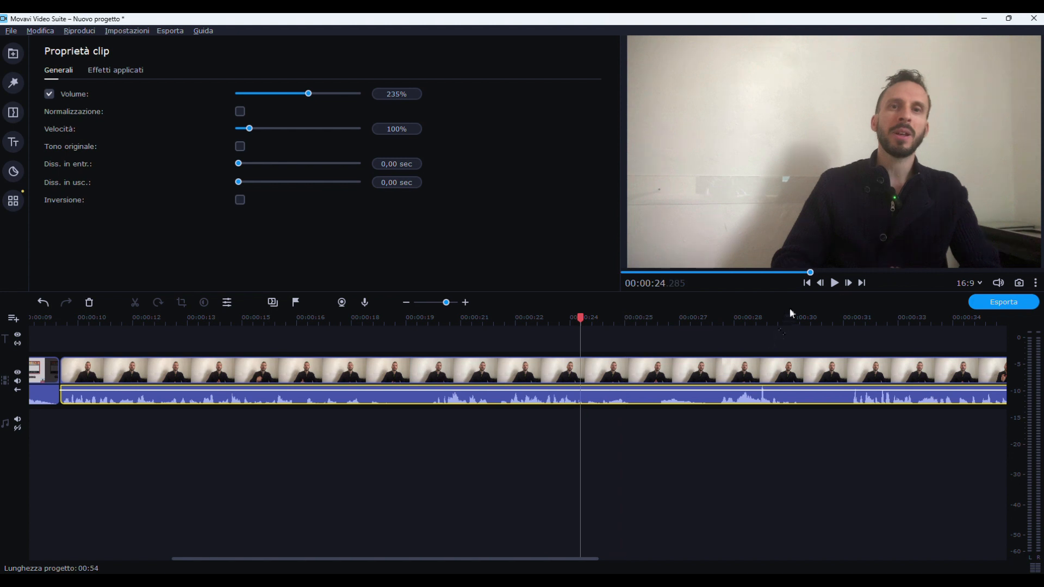
click(834, 283)
click(834, 283)
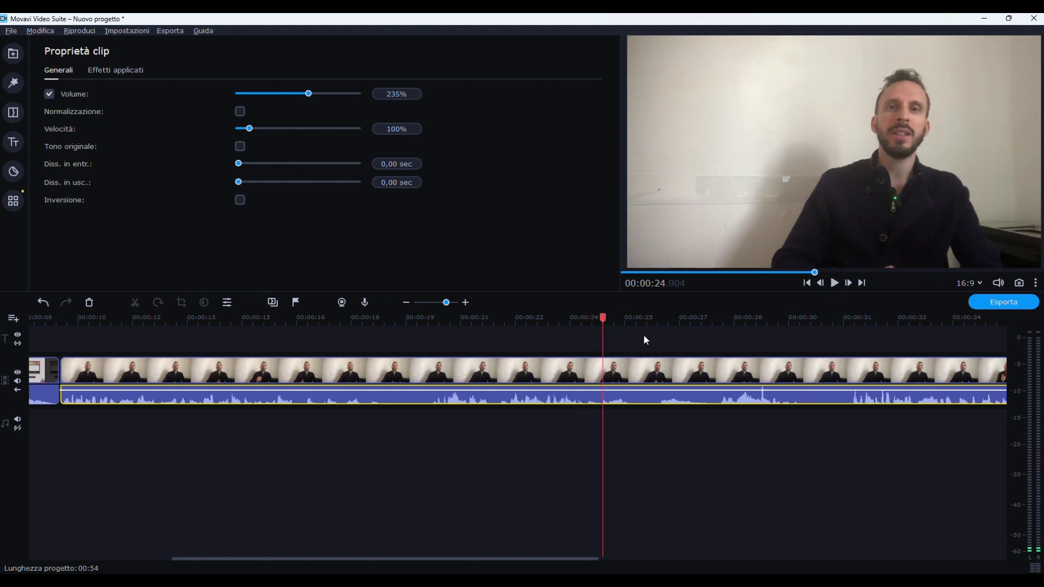
drag(603, 318, 599, 318)
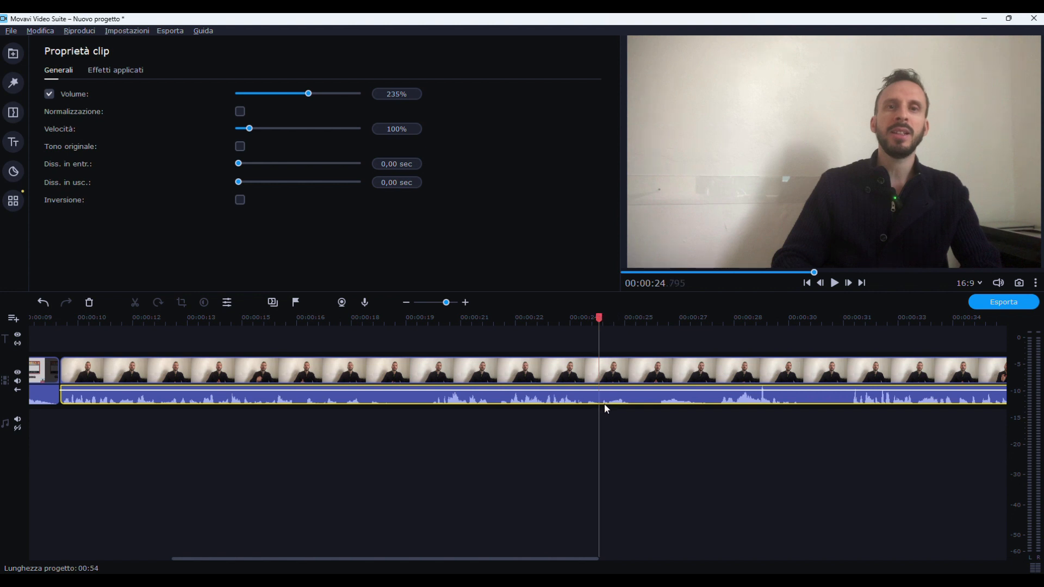
Trim the end of the 3.mkv clip back so that it finishes at about 25.9 seconds on the timeline
drag(584, 558, 809, 566)
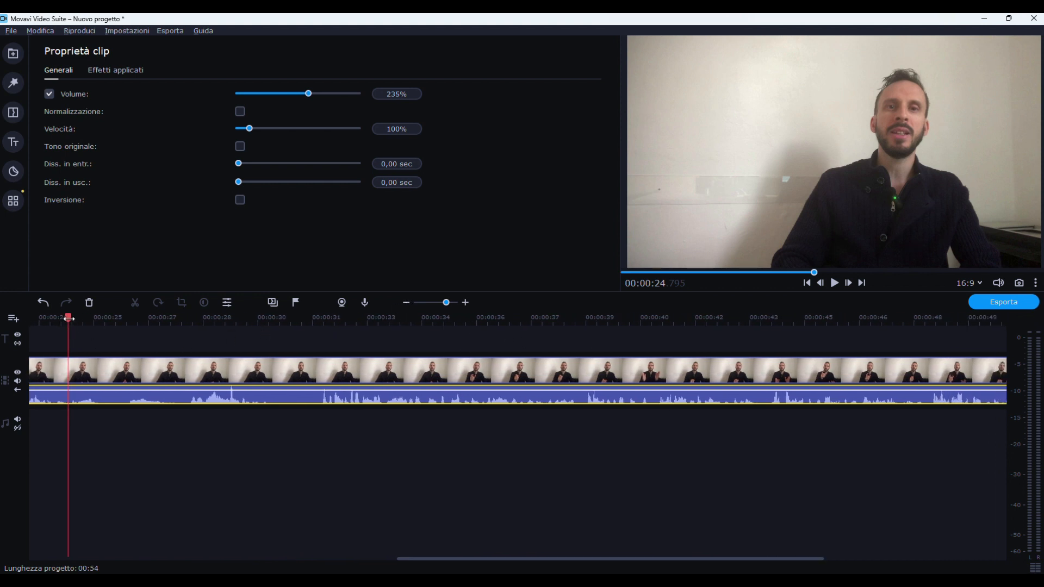
click(406, 303)
drag(537, 560, 667, 561)
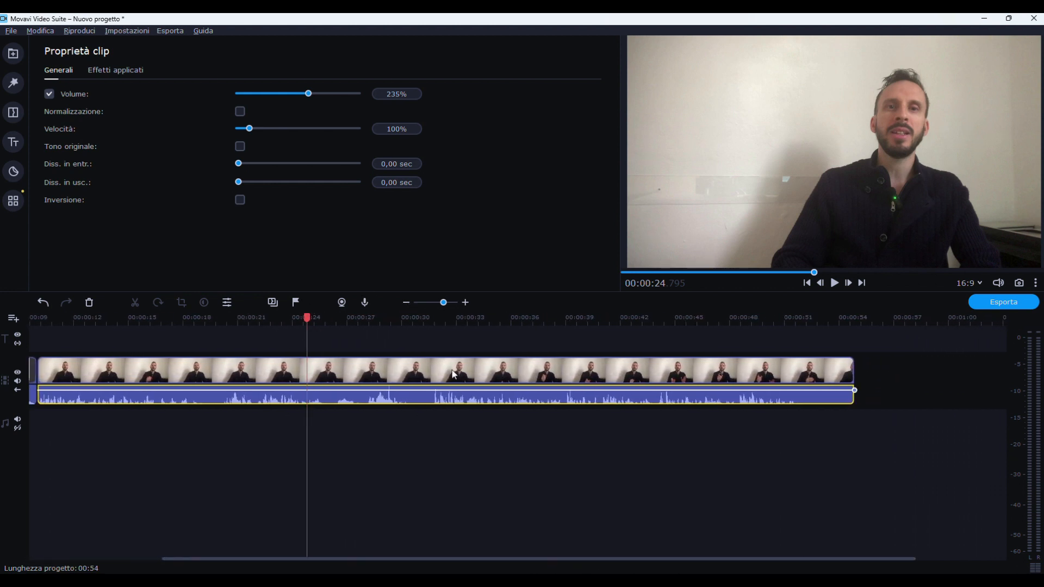
click(849, 373)
drag(852, 372, 326, 449)
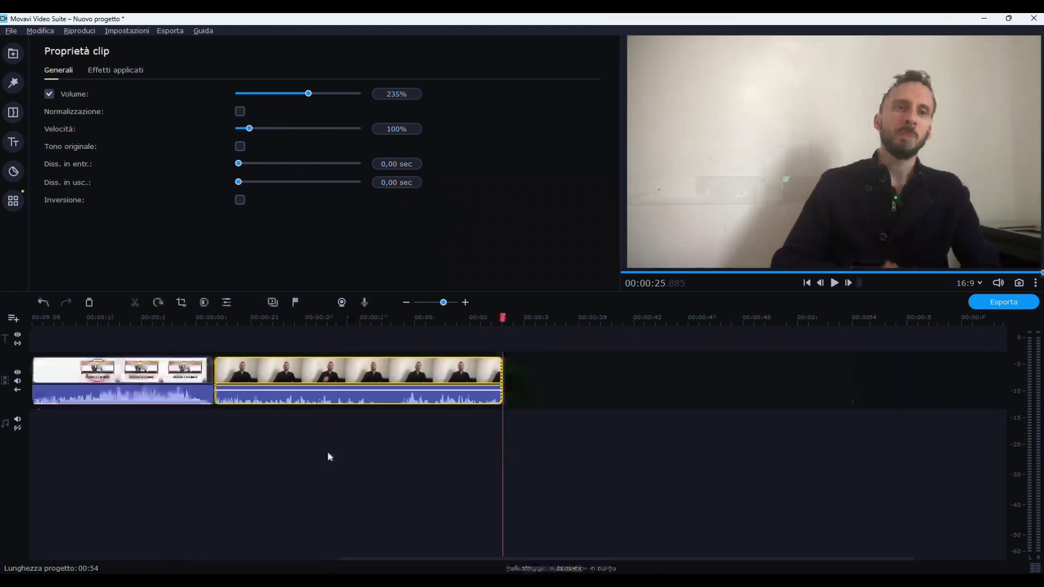
Trim about 0.5 seconds more from the end of the 3.mkv clip and replay its last seconds
click(468, 375)
click(834, 283)
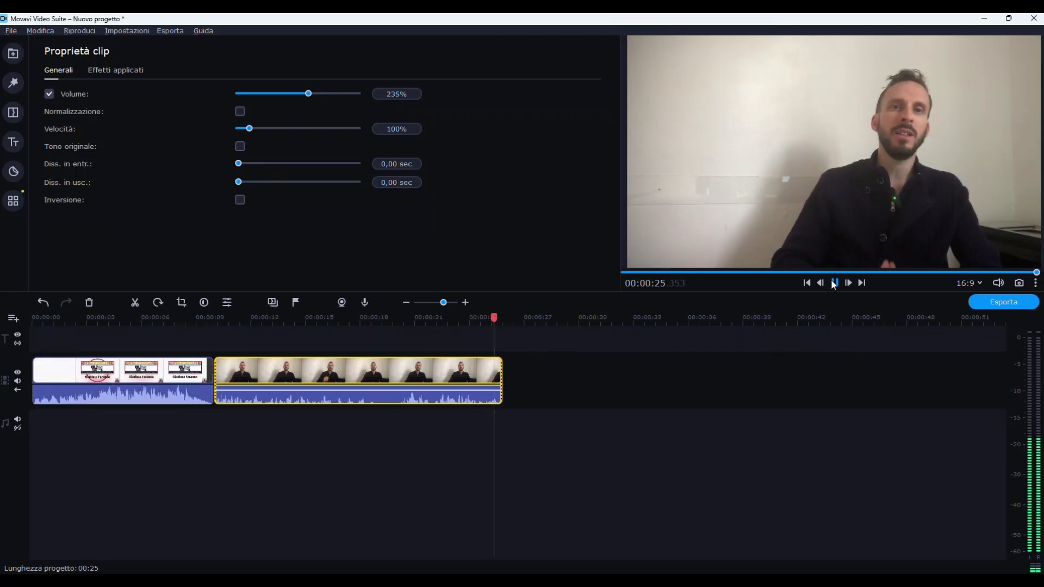
drag(502, 365, 494, 366)
click(462, 381)
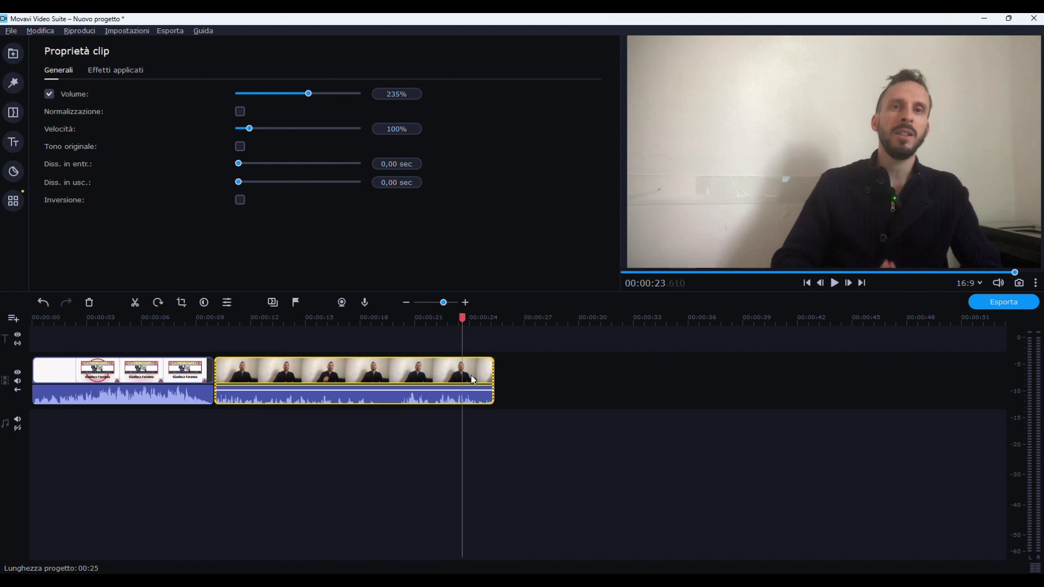
click(834, 283)
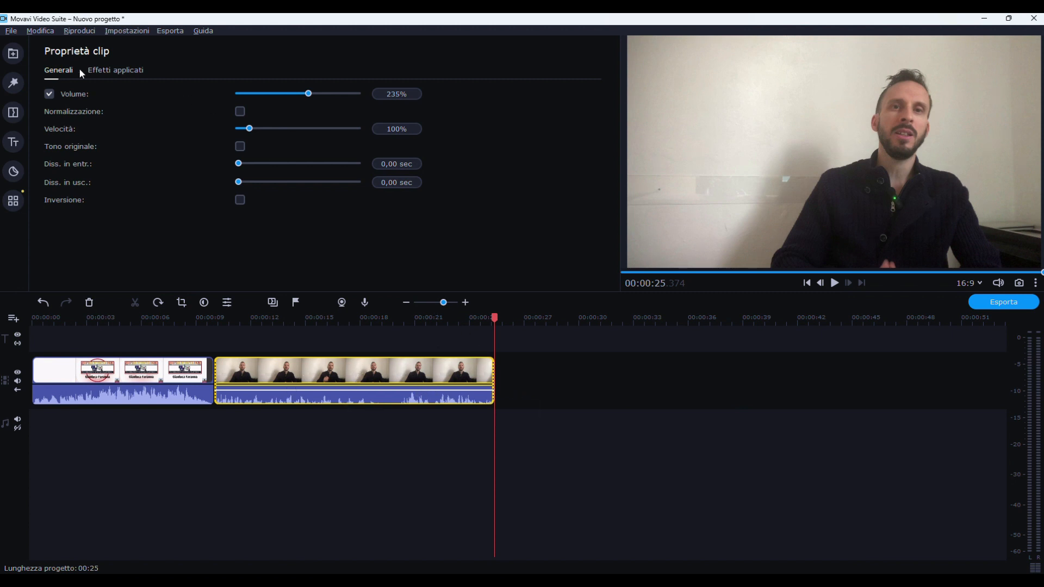
Add 3.mkv from the media bin to the video track again, directly after the trimmed 3.mkv clip
click(18, 53)
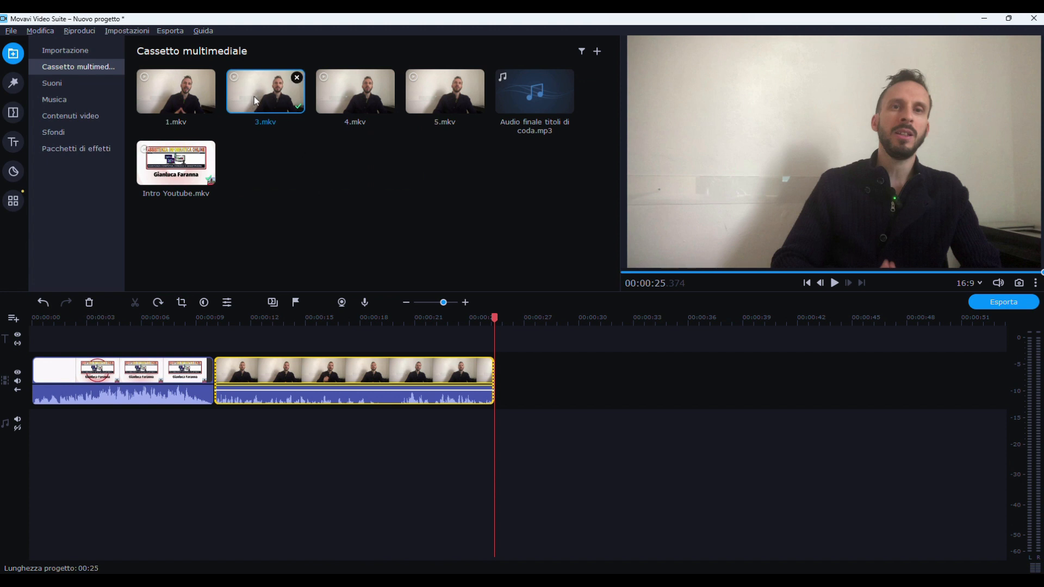
drag(267, 91, 507, 357)
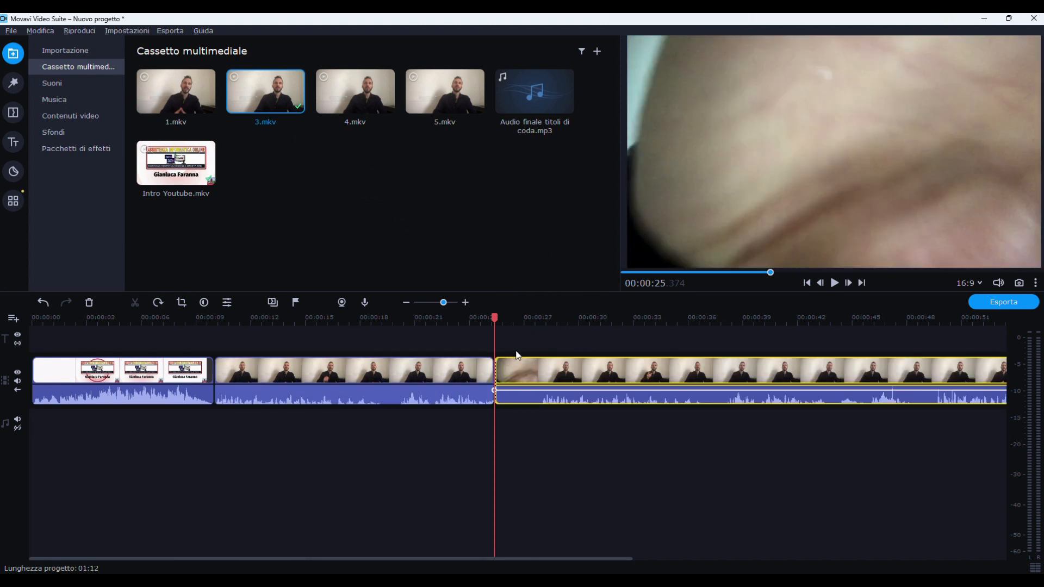
drag(515, 558, 613, 560)
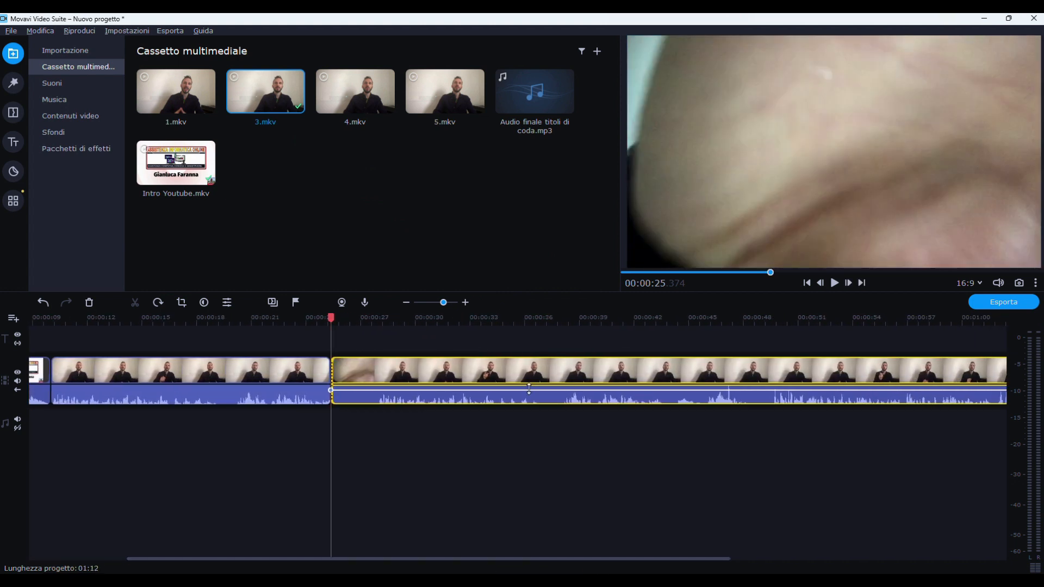
Set the audio volume of the second 3.mkv clip to 235%
click(274, 393)
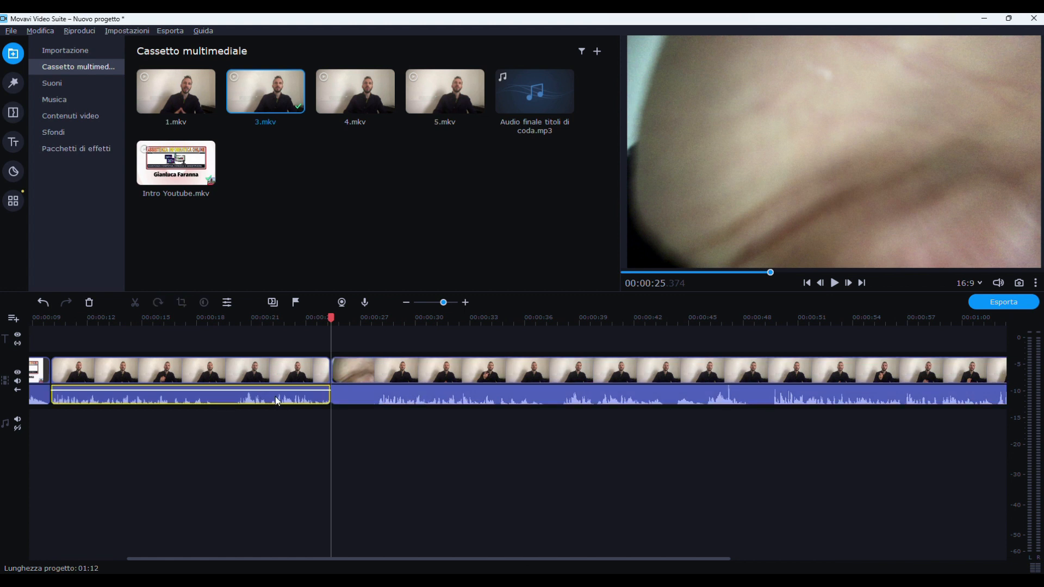
click(434, 400)
double_click(432, 400)
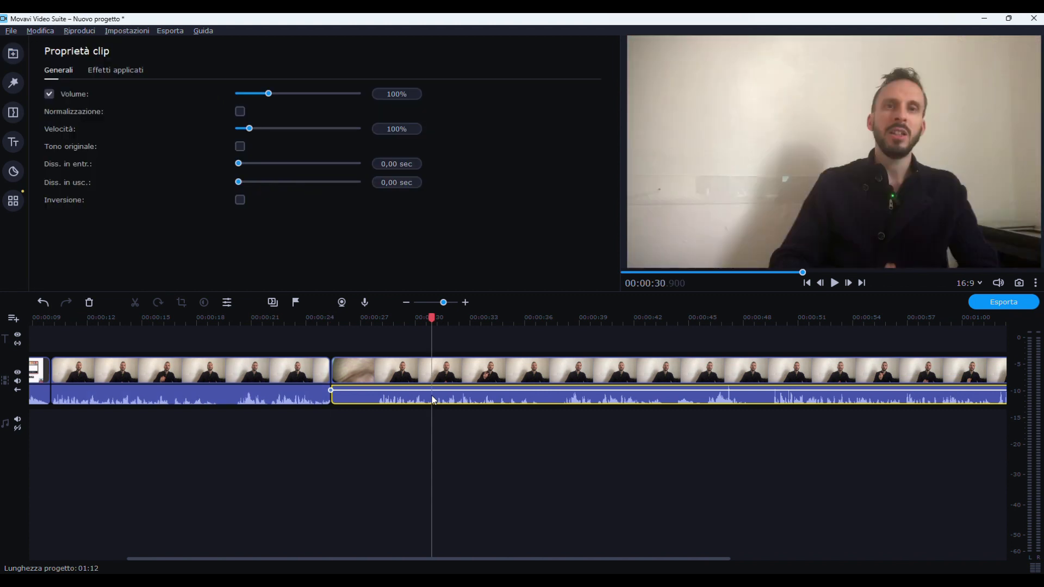
drag(271, 96, 311, 102)
Play the second 3.mkv clip around 45 to 46 seconds to find where the wanted footage resumes
click(397, 320)
click(298, 338)
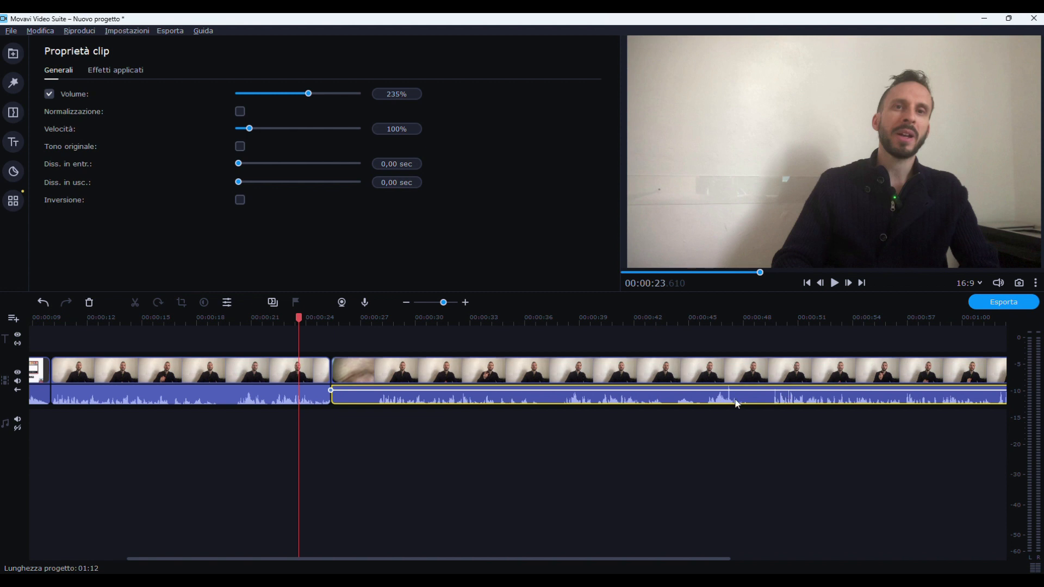
click(714, 403)
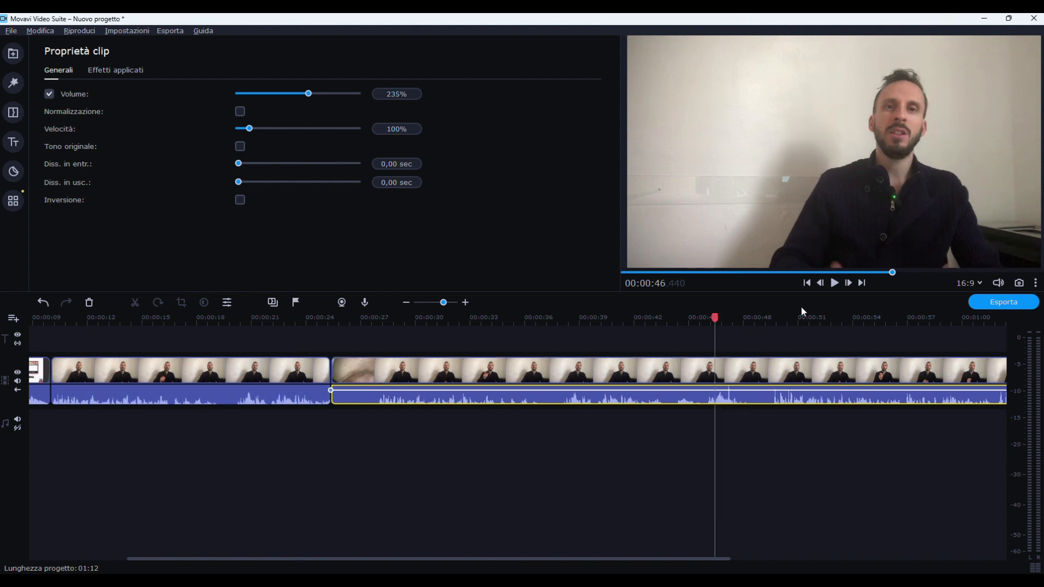
click(835, 283)
click(697, 318)
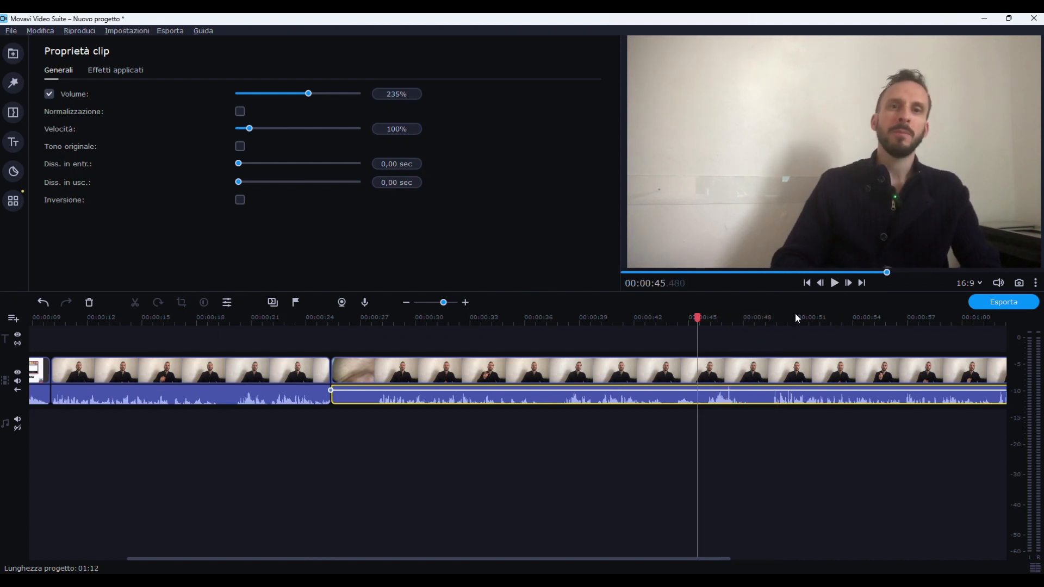
click(835, 282)
key(space)
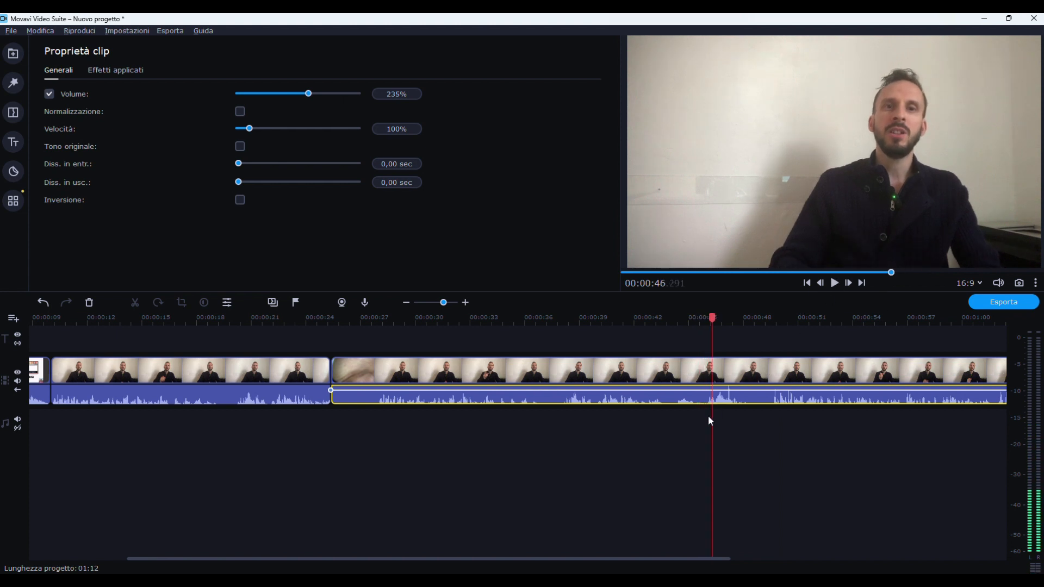
Trim about 21 seconds from the start of the second 3.mkv clip, keeping it directly against the first one
click(346, 372)
drag(335, 366, 703, 429)
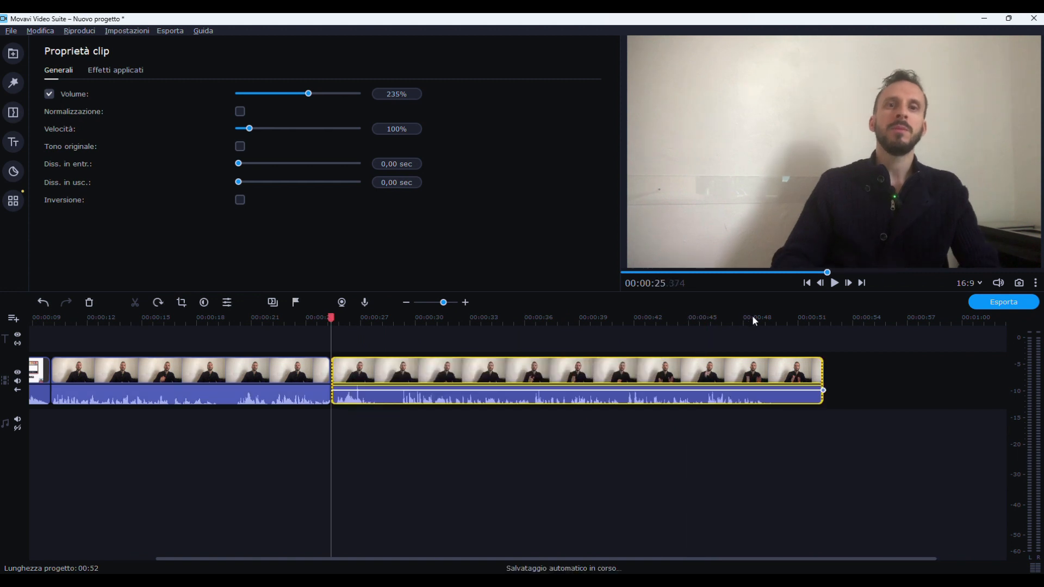
click(837, 282)
drag(332, 371, 355, 373)
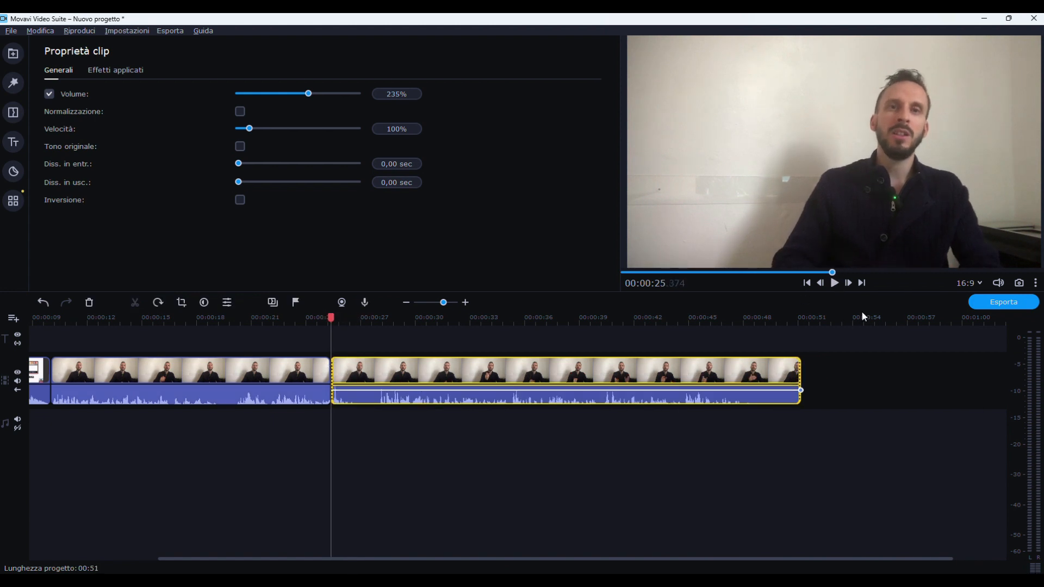
Play the start of the second 3.mkv clip and trim a small sliver more off its beginning, keeping it against the first clip
click(835, 282)
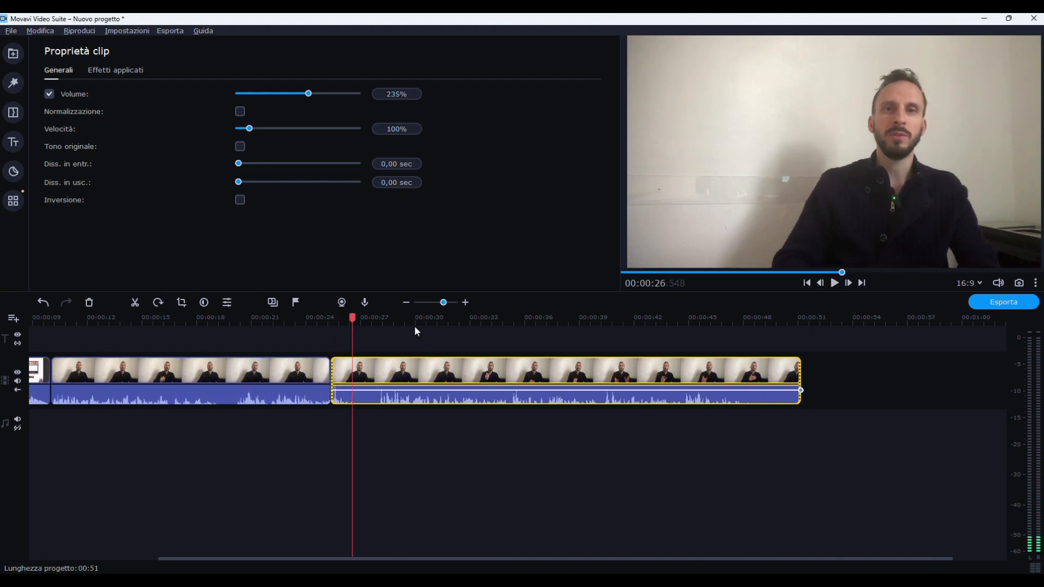
click(465, 303)
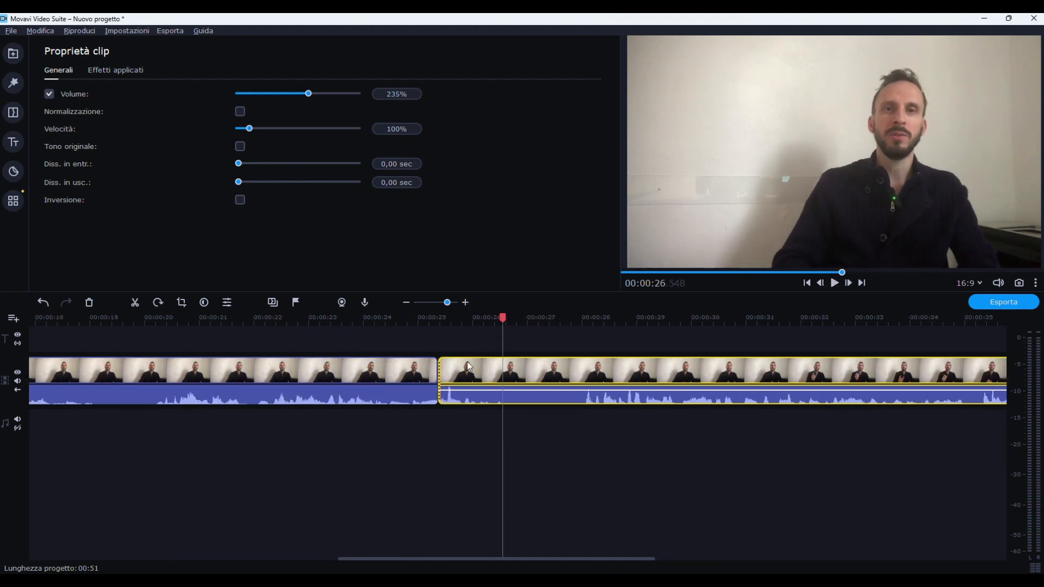
drag(442, 368, 443, 368)
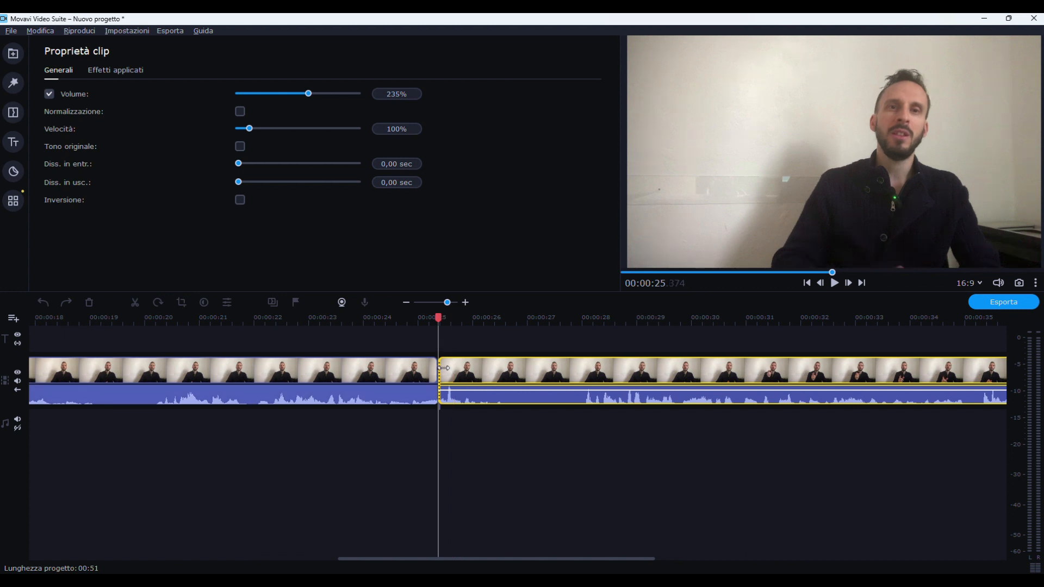
drag(446, 368, 448, 374)
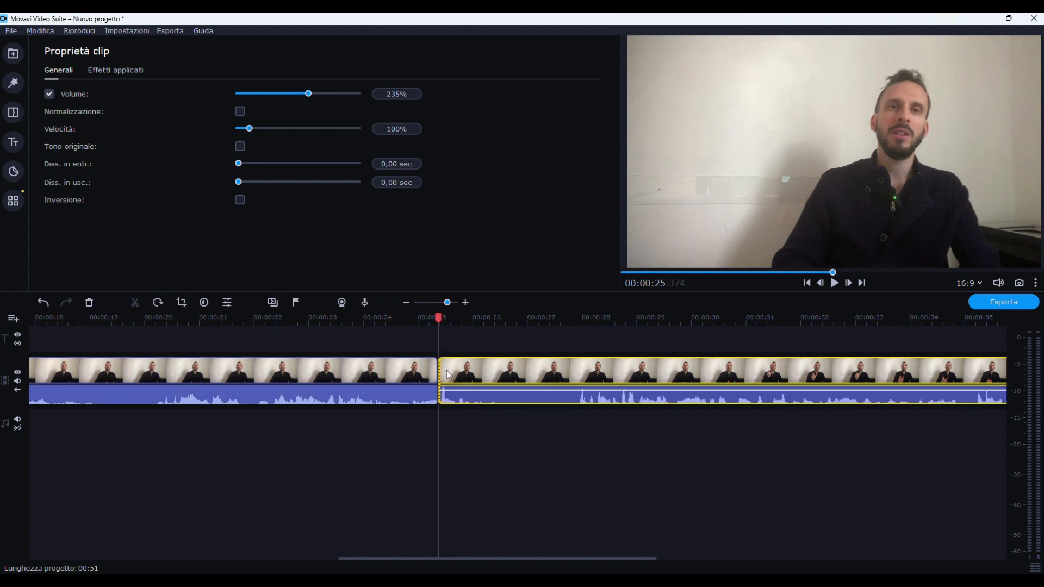
Play across the cut between the two 3.mkv clips, from about 00:00:24, to check that the transition works
click(834, 282)
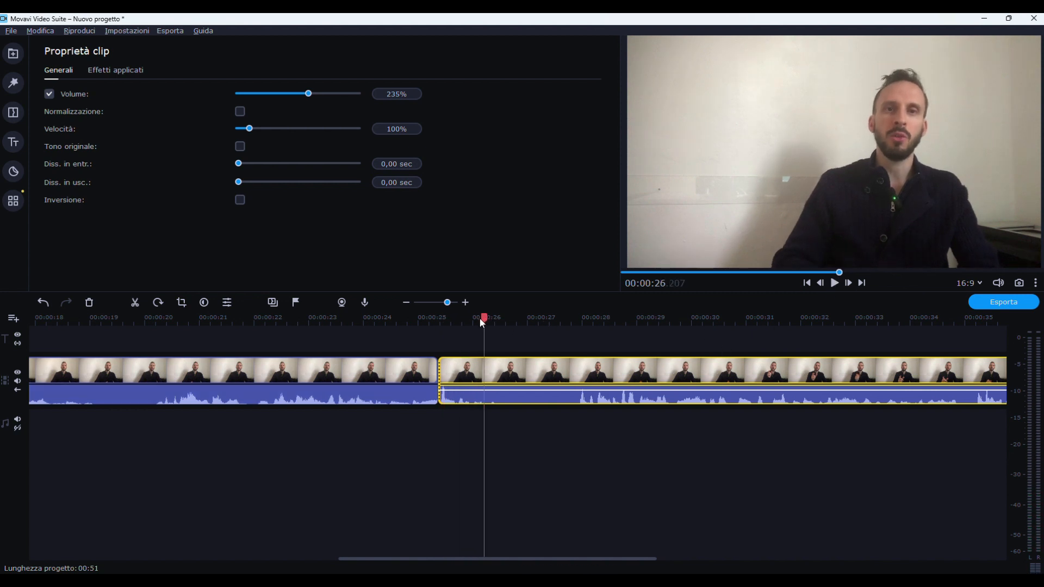
drag(481, 316, 380, 317)
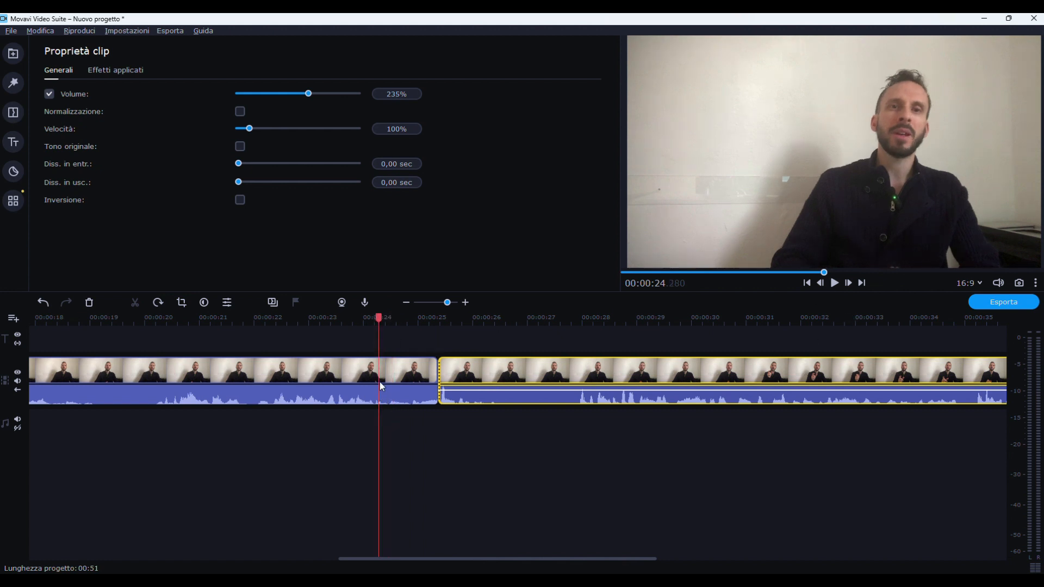
click(834, 286)
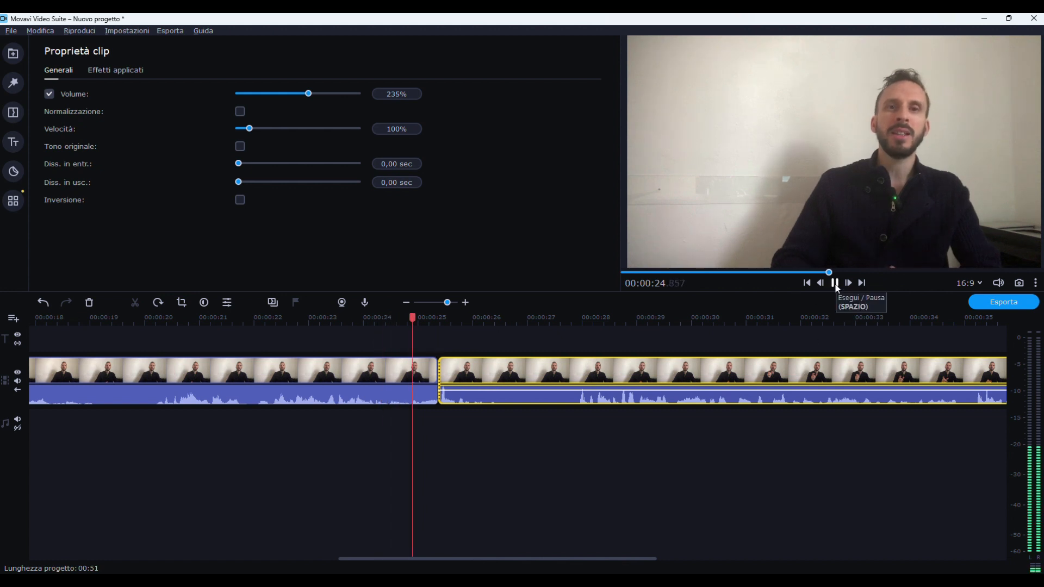
click(835, 284)
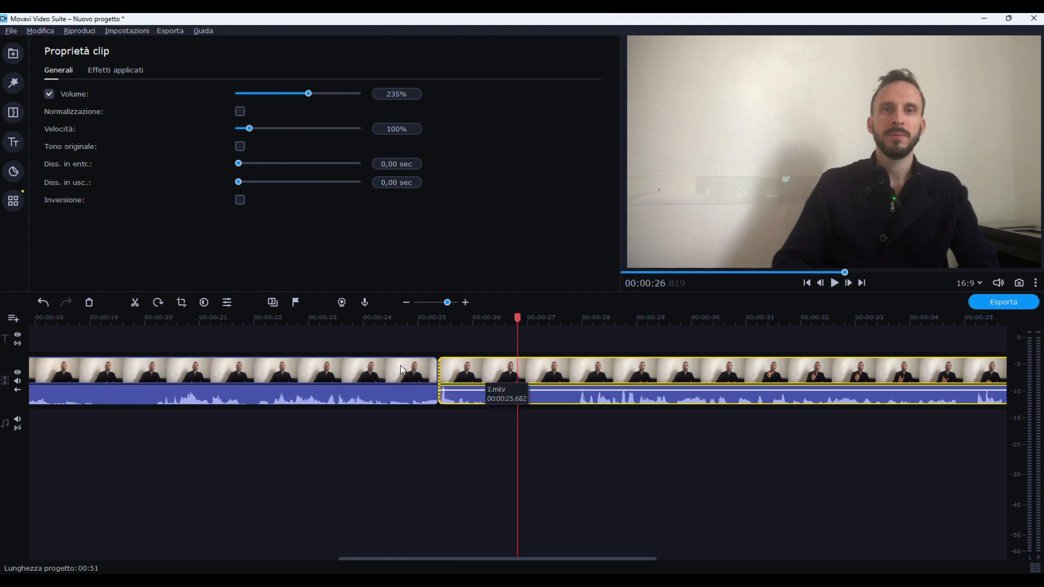
click(365, 379)
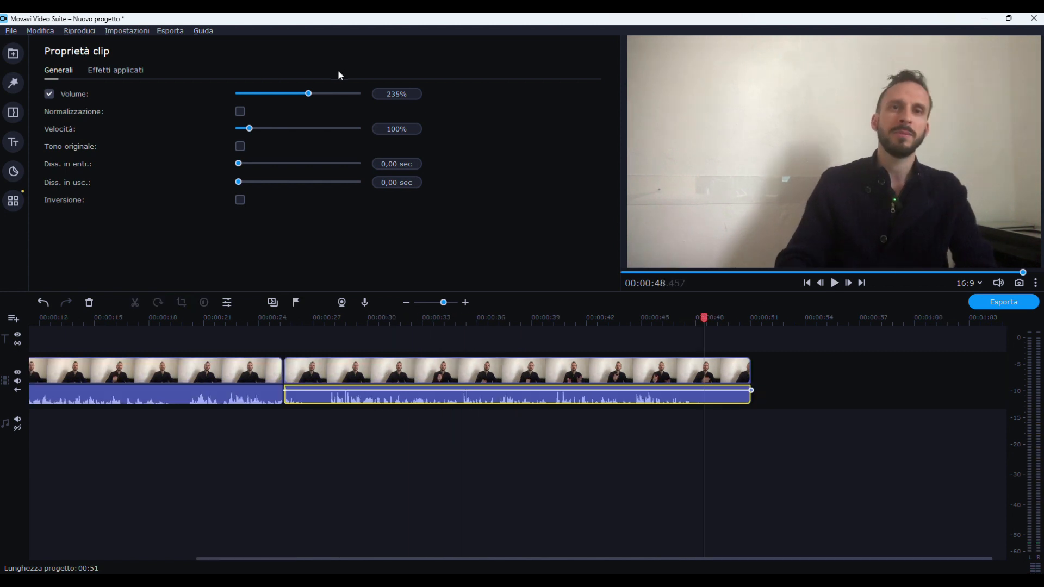
Add 4.mkv to the video track directly after the second 3.mkv clip and set its audio volume to 235%
click(8, 56)
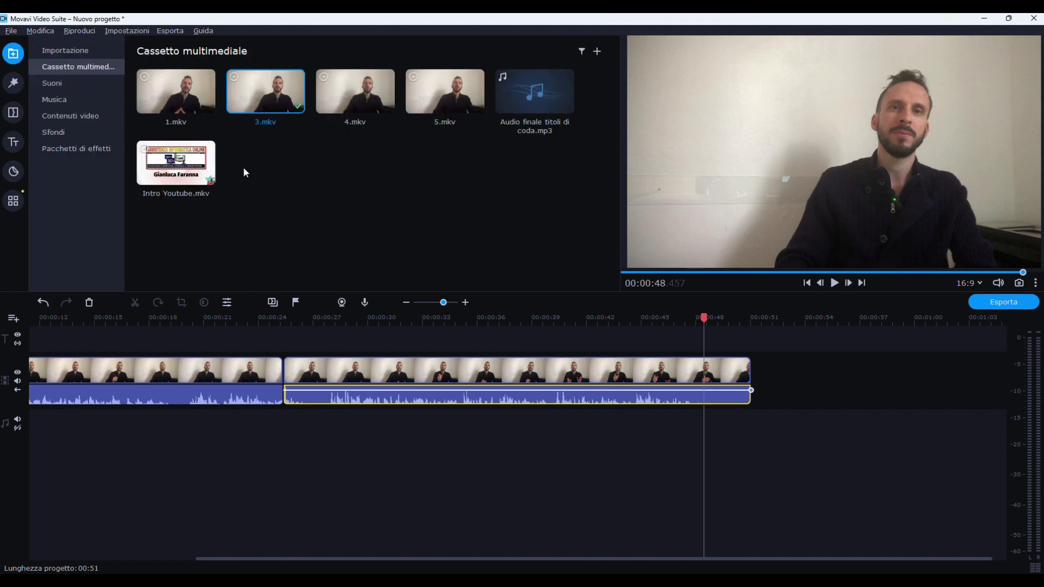
drag(350, 90, 763, 362)
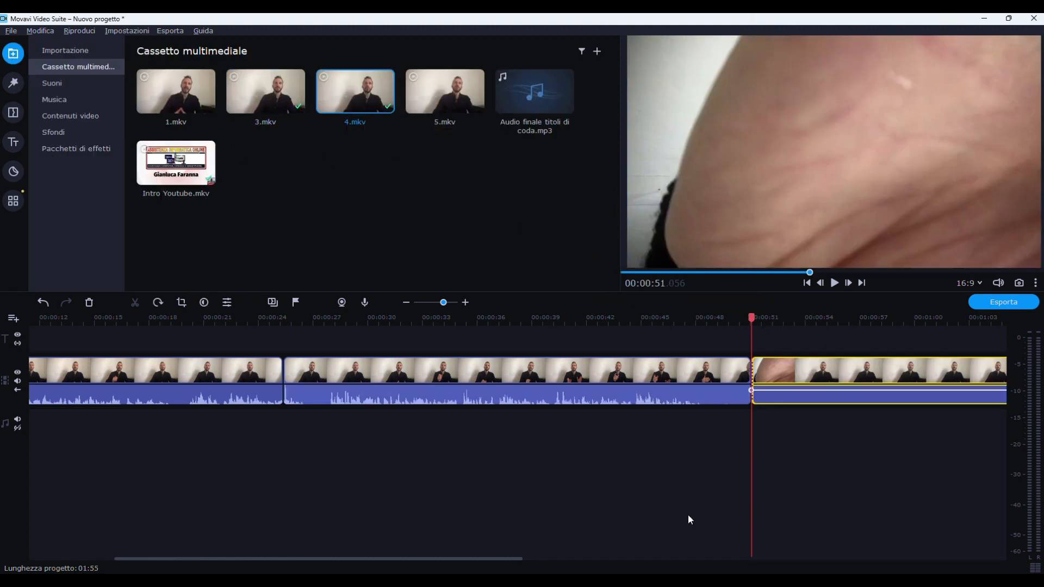
double_click(813, 403)
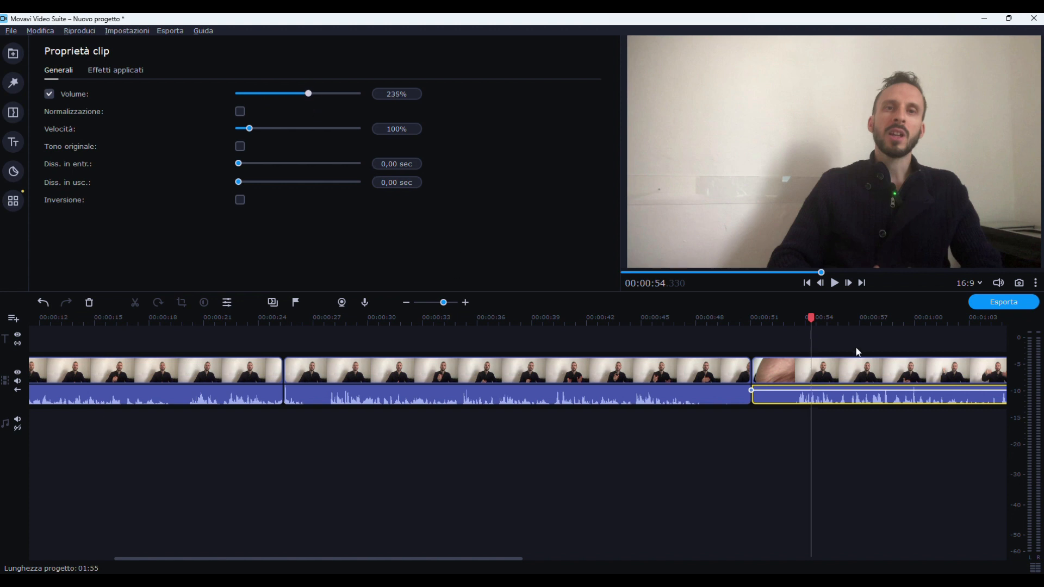
Play the 4.mkv clip from about 00:00:53 to near its end to review the footage
drag(812, 319, 794, 319)
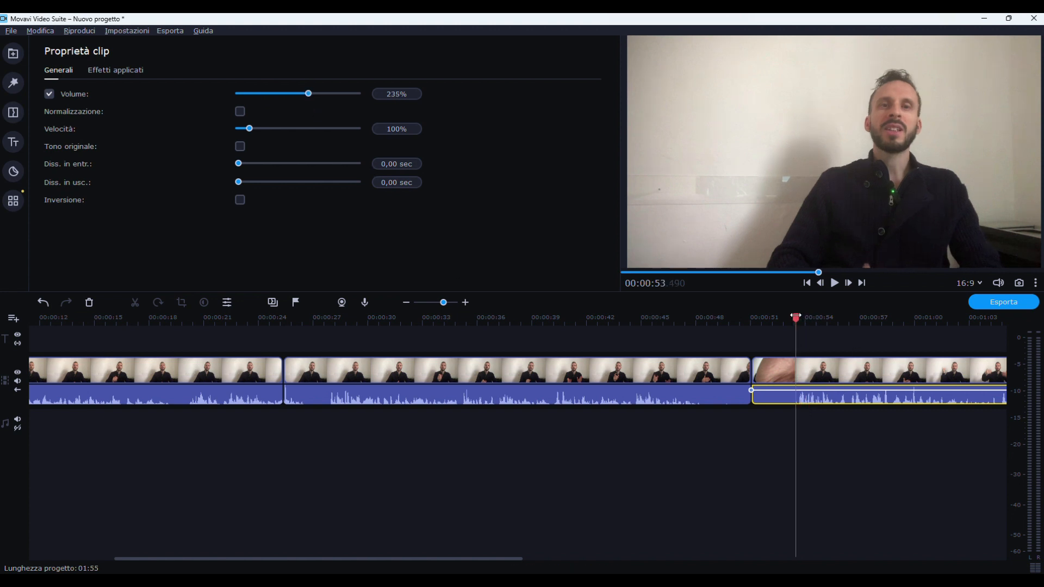
click(488, 556)
drag(489, 559, 683, 559)
scroll(784, 335, right, 2)
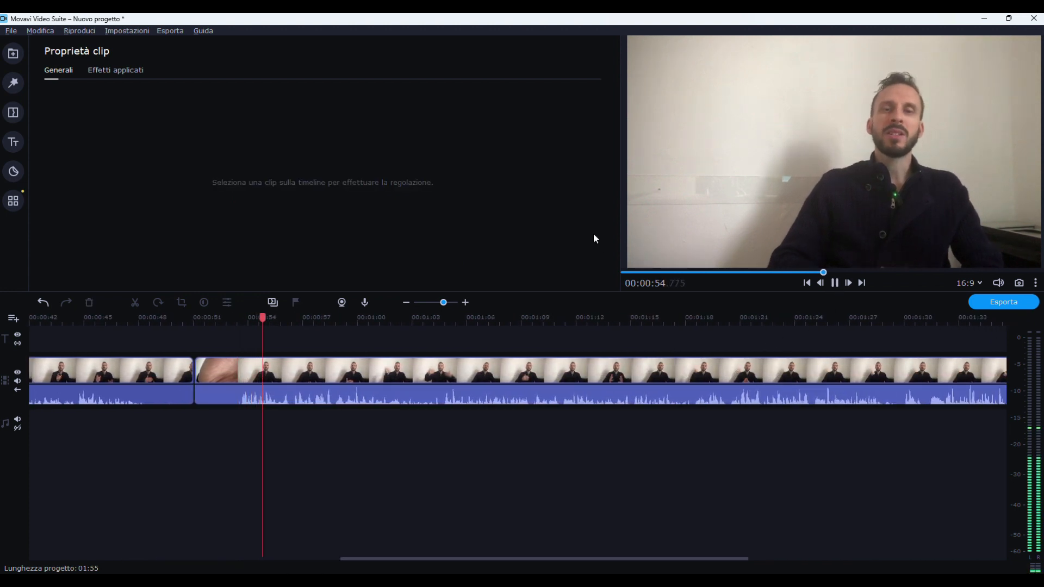
drag(596, 560, 682, 568)
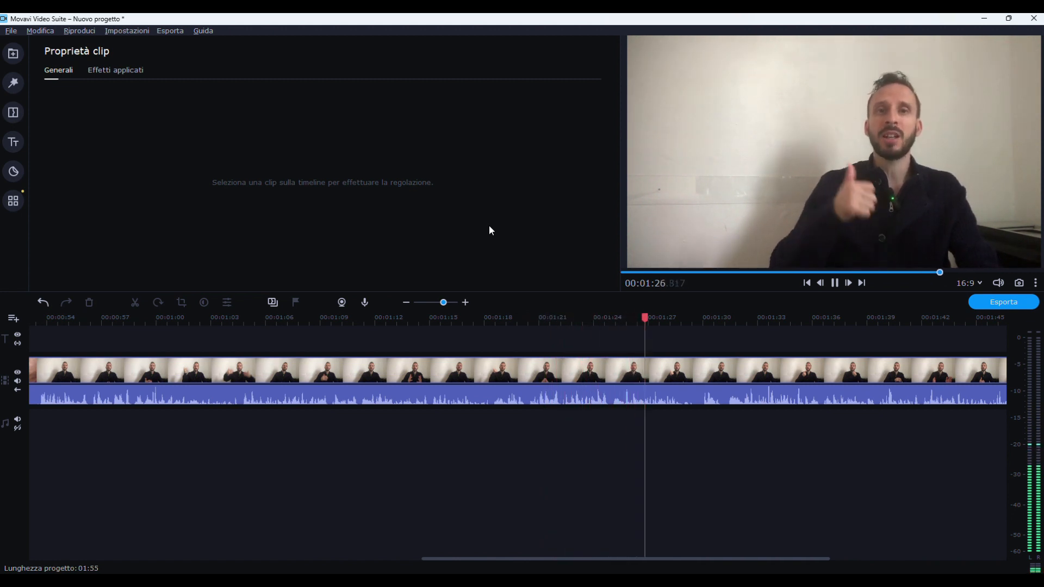
drag(514, 557, 640, 573)
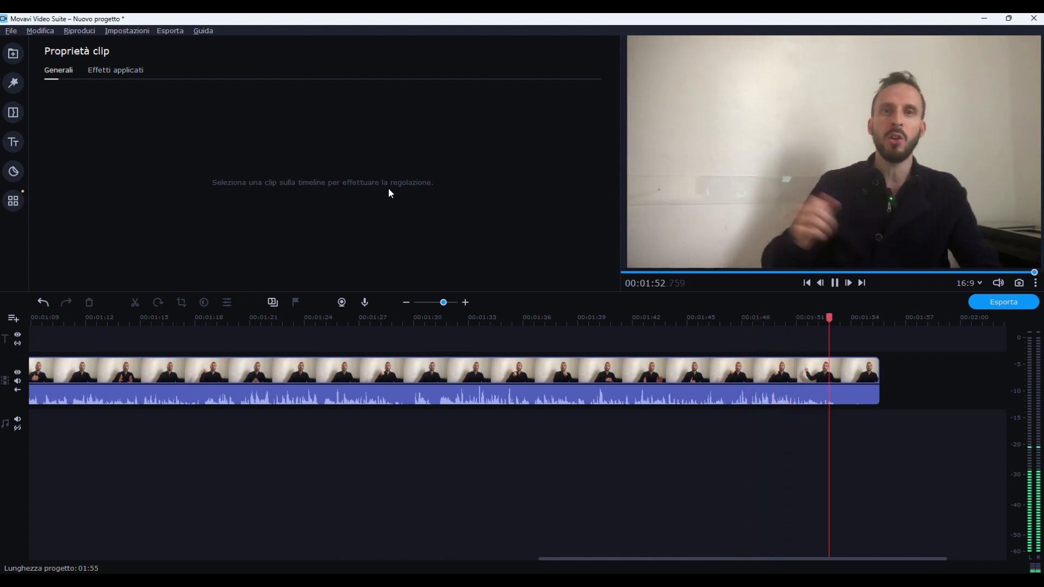
click(833, 284)
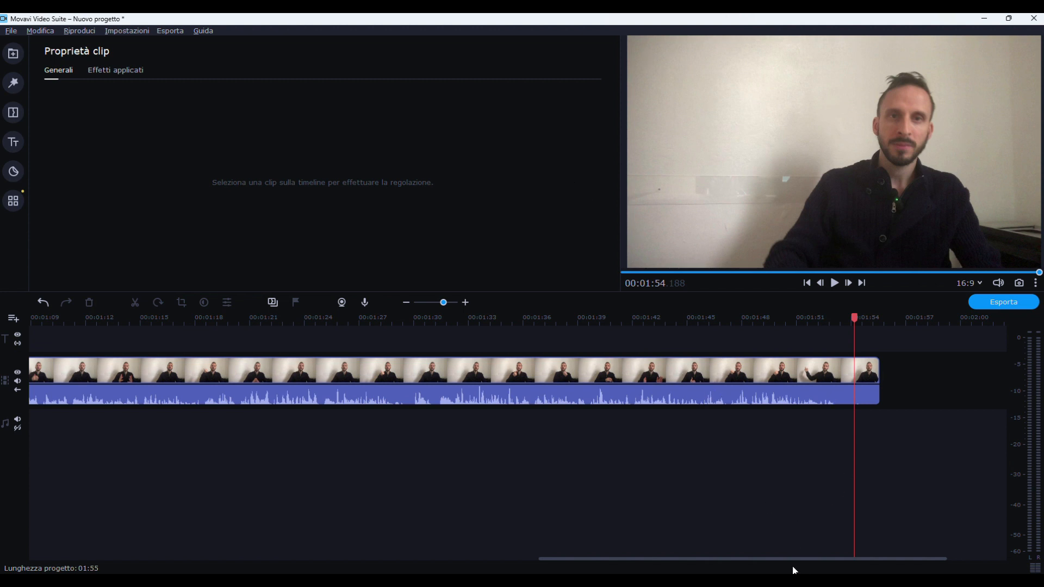
Find the moment around 00:01:16 in the 4.mkv clip and place a Testo semplice title there on the title track
scroll(788, 560, up, 5)
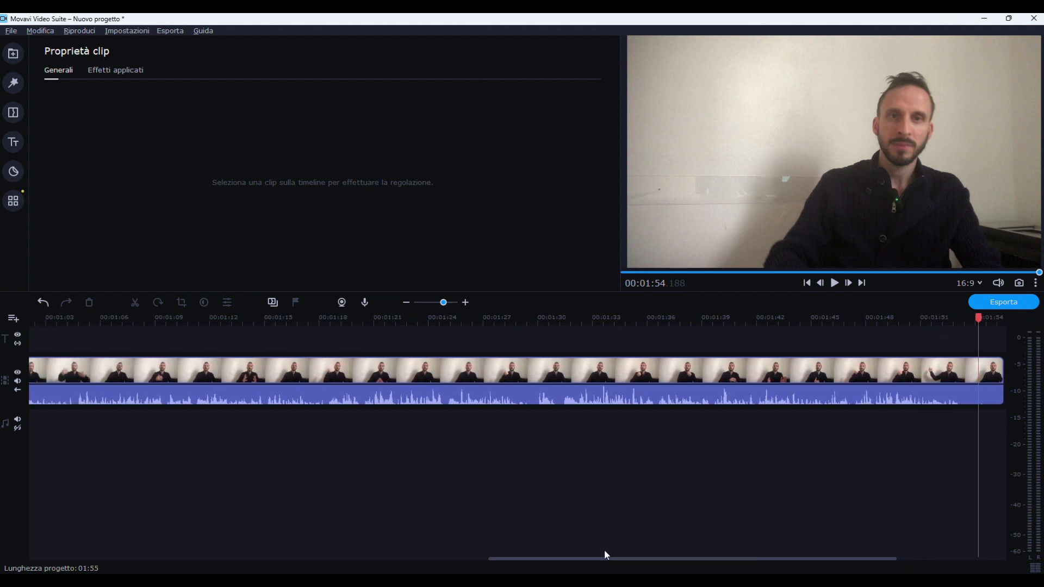
drag(606, 558, 487, 571)
click(197, 399)
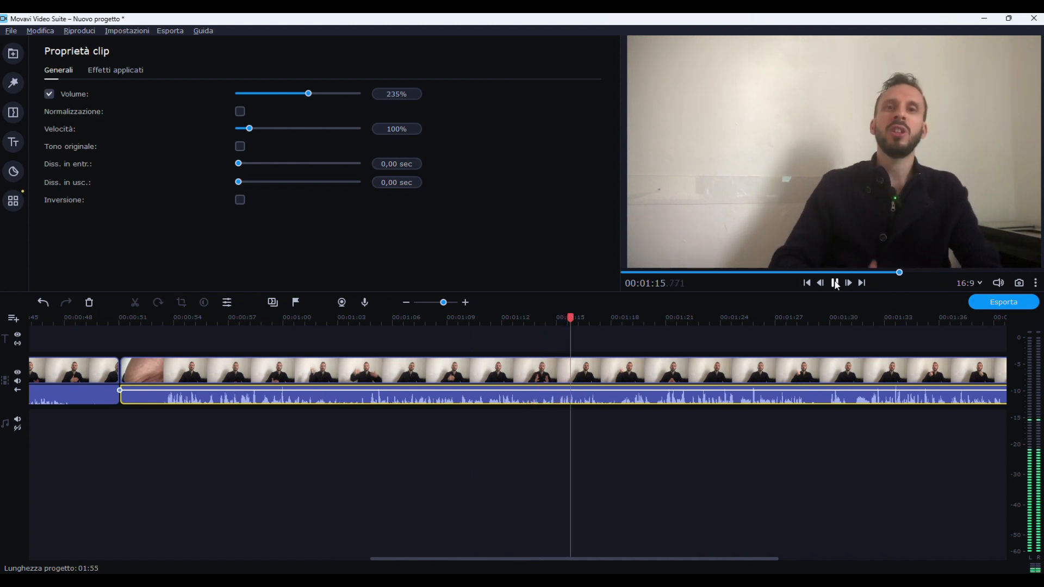
click(835, 282)
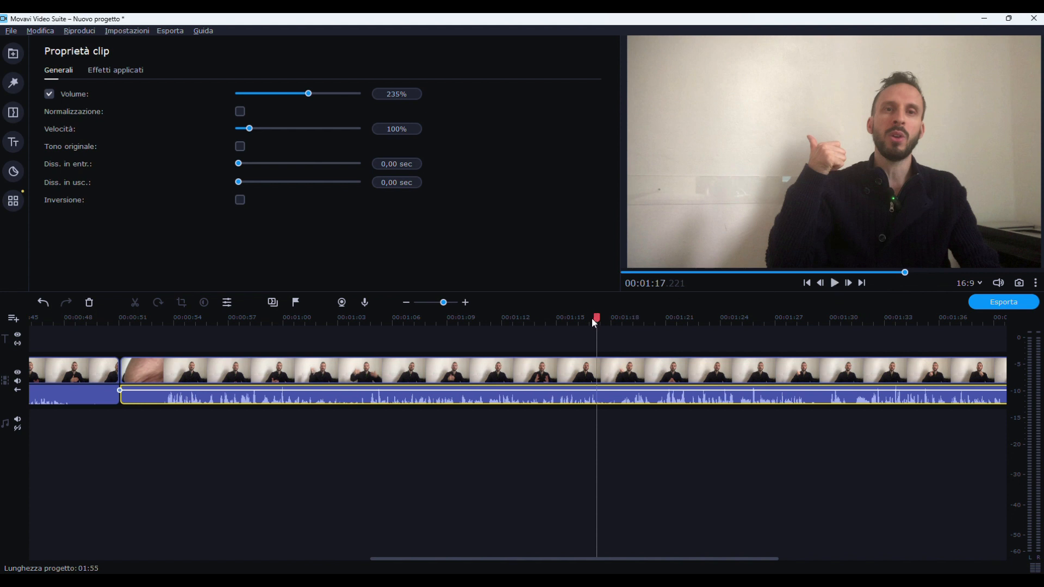
drag(592, 319, 581, 317)
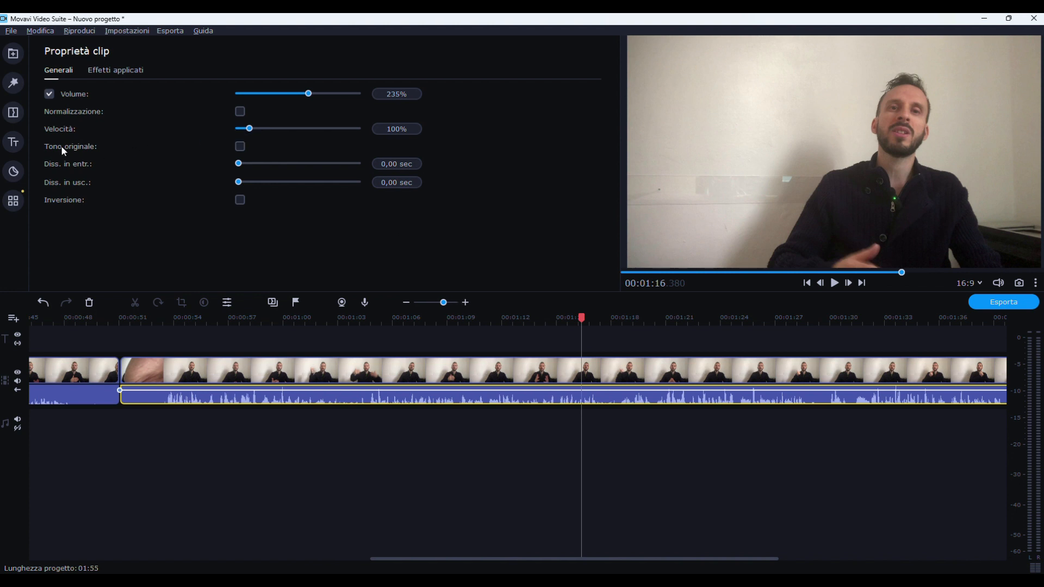
click(15, 145)
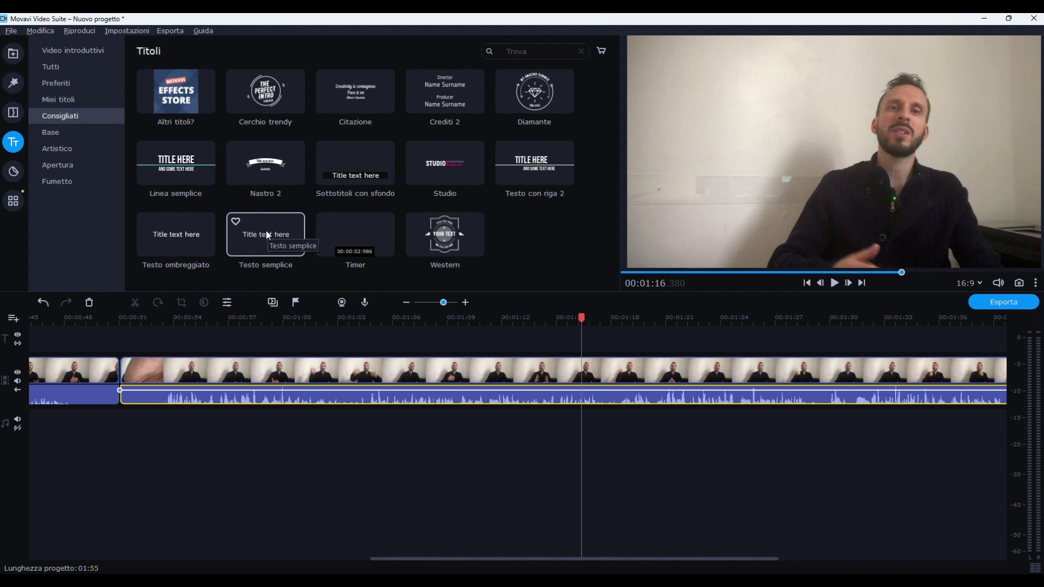
drag(265, 229, 582, 343)
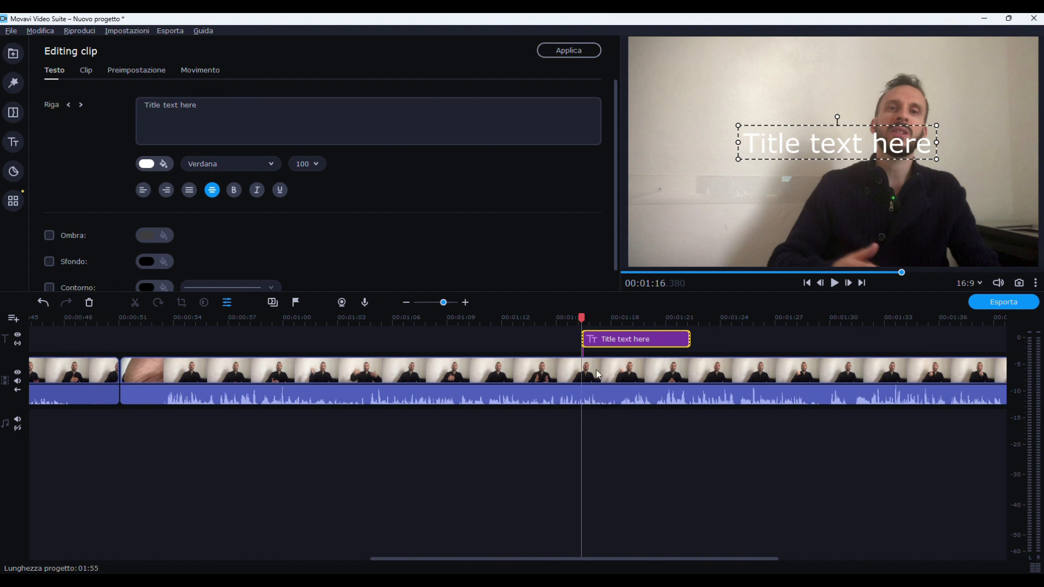
Replace the title's placeholder text with "Miglior Notebook Acer"
click(209, 105)
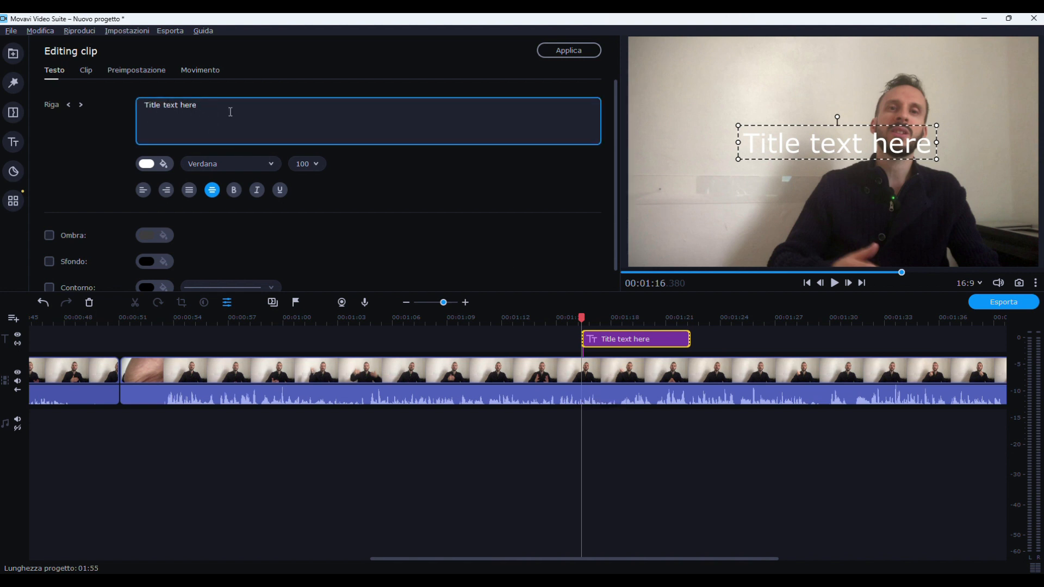
key(BackSpace)
key(BackSpace)
key(BackSpace)
key(BackSpace)
key(BackSpace)
key(BackSpace)
key(BackSpace)
key(BackSpace)
key(BackSpace)
key(BackSpace)
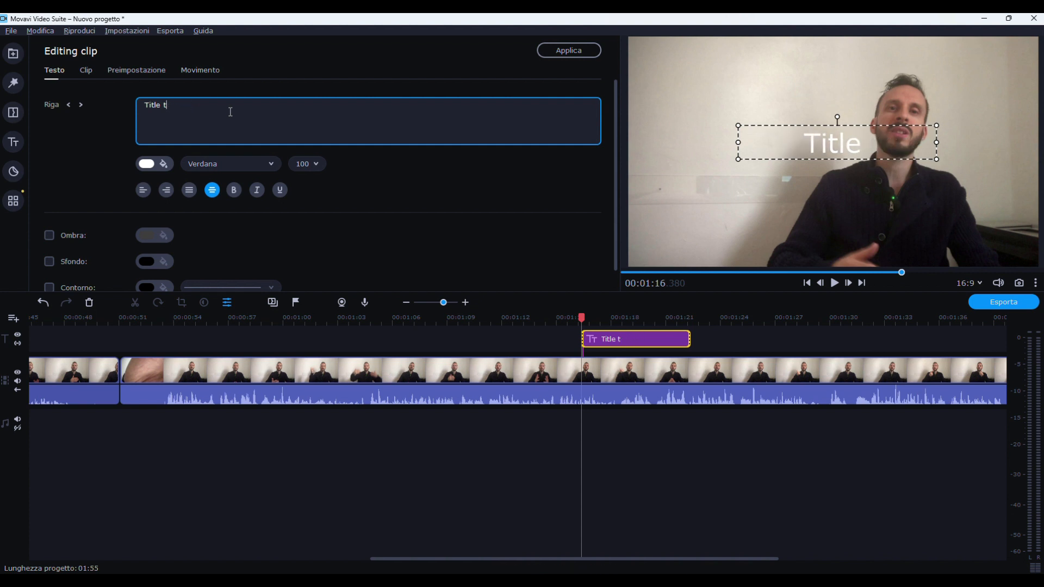
key(BackSpace)
key(BackSpace)
key(BackSpace)
key(BackSpace)
key(BackSpace)
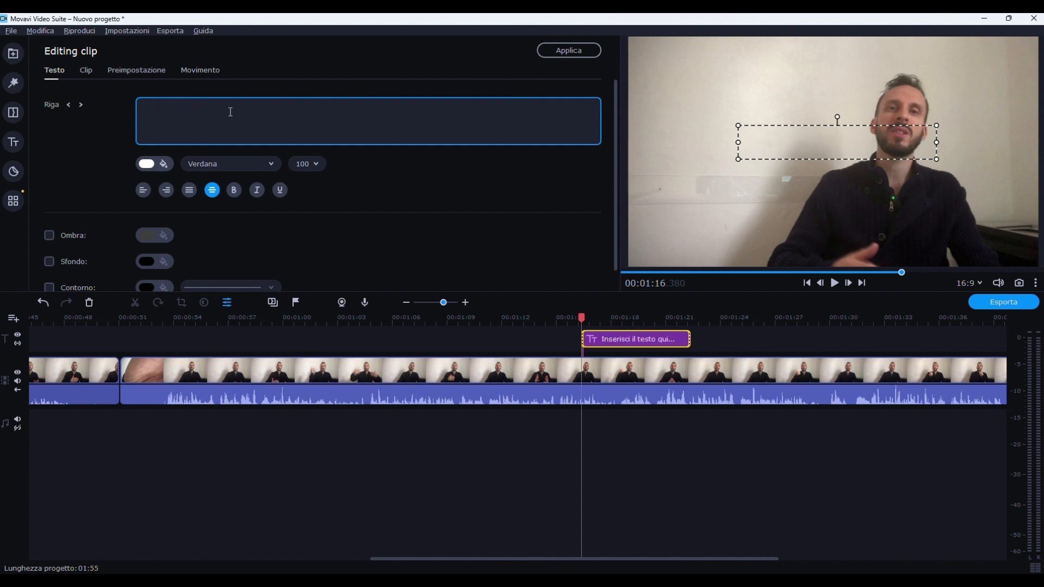
text(Migli)
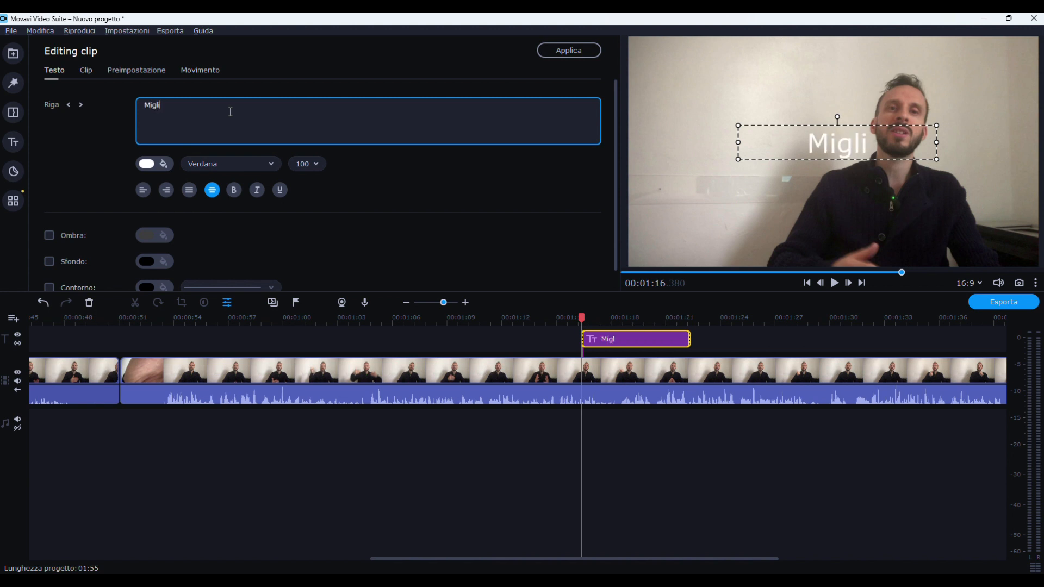
text(or Notebbo)
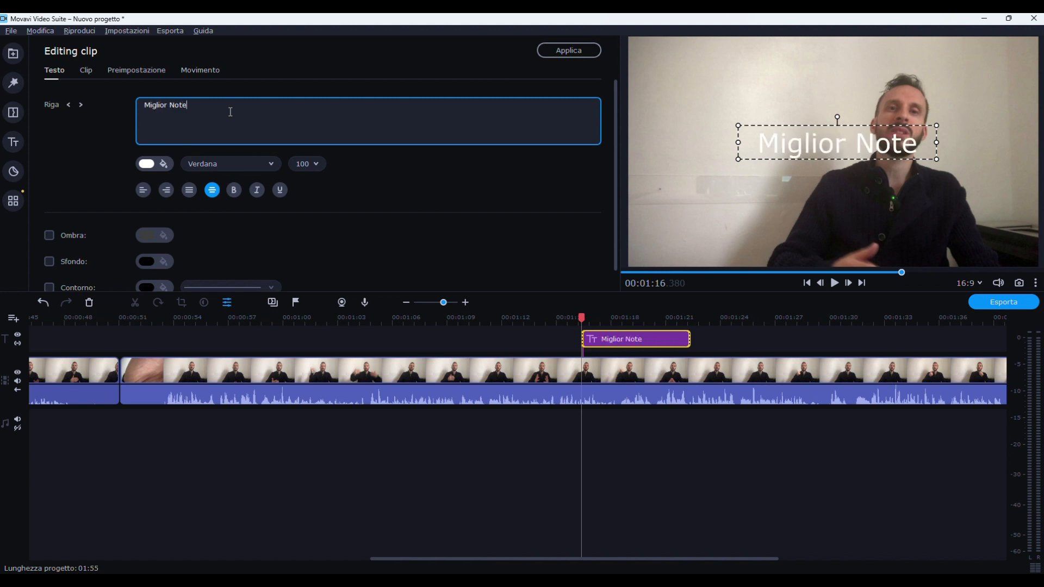
key(BackSpace)
key(BackSpace)
key(BackSpace)
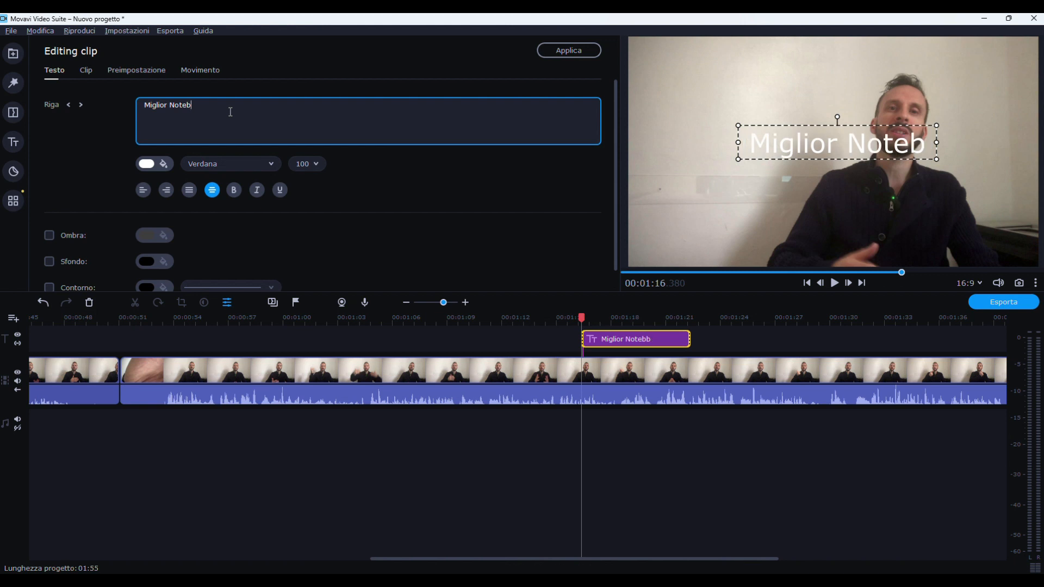
text(book Acer)
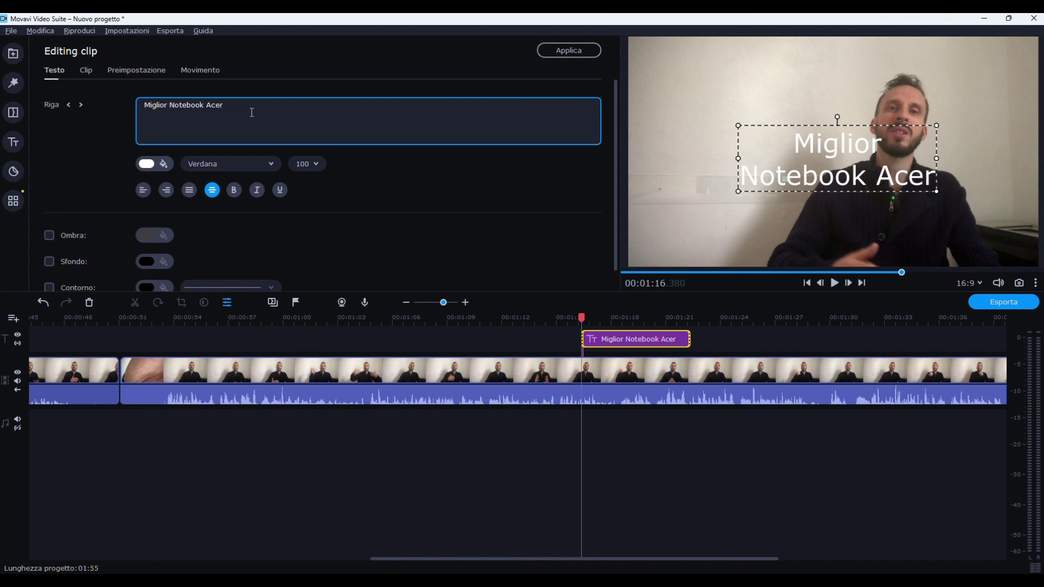
Try red and amber for the title text, and set its colour to magenta #ff009e
click(154, 165)
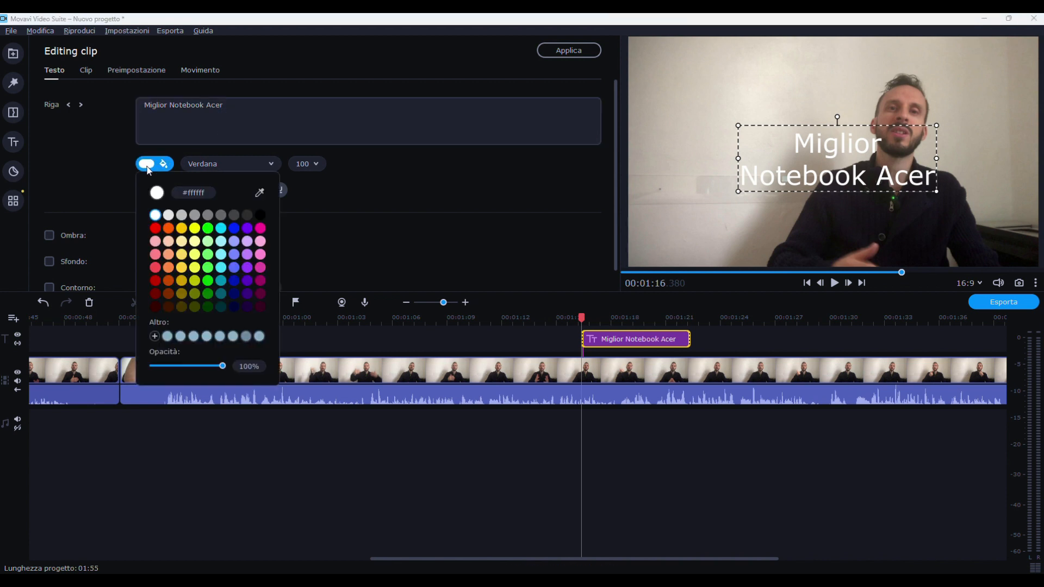
click(156, 229)
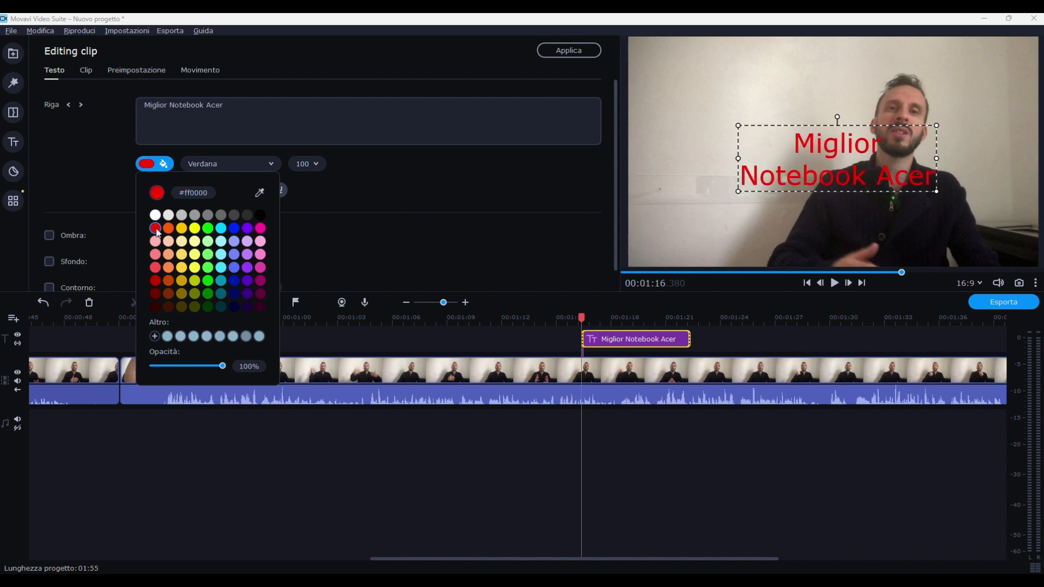
click(182, 230)
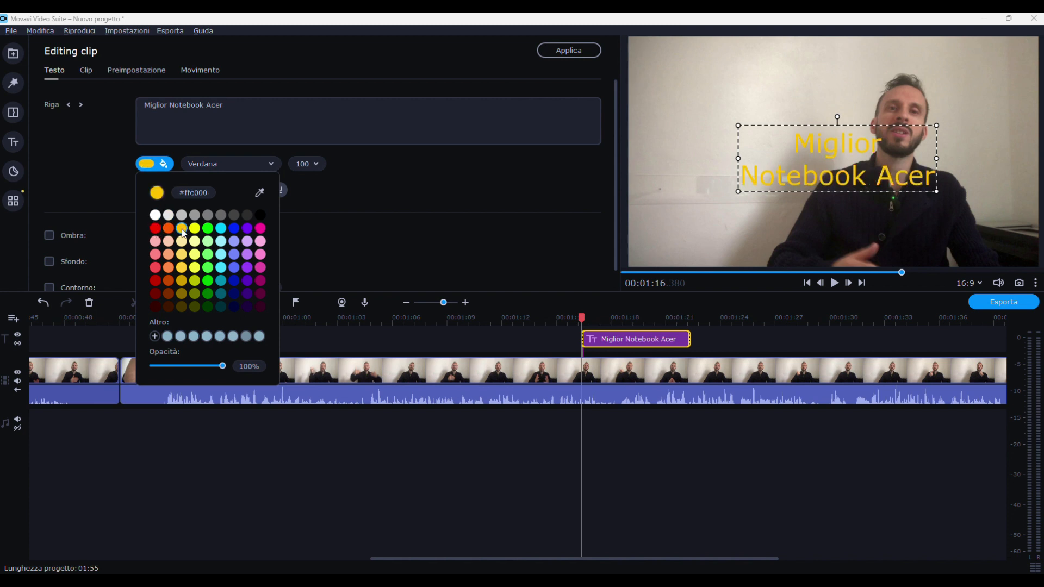
click(261, 229)
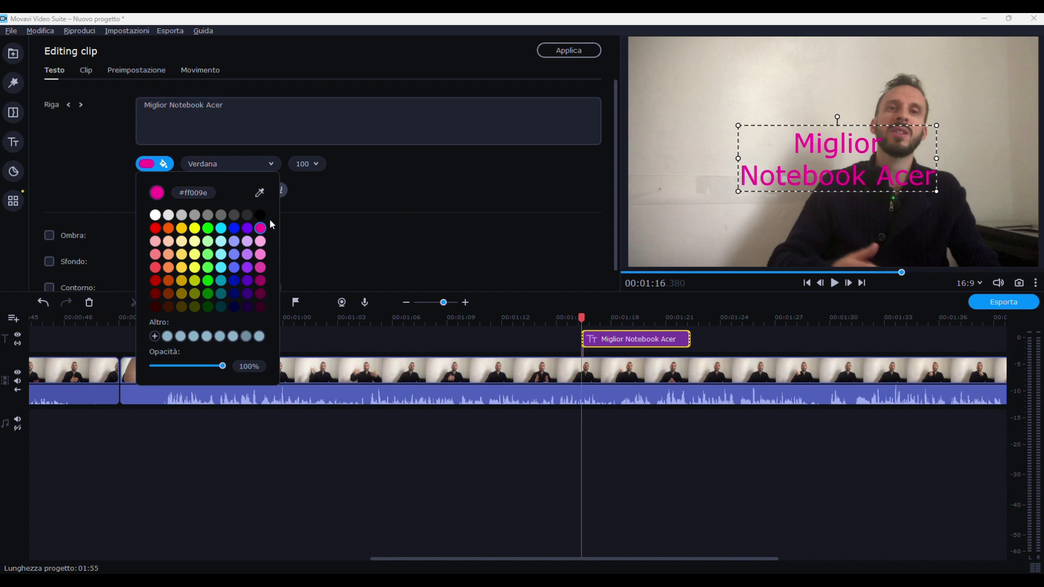
click(341, 201)
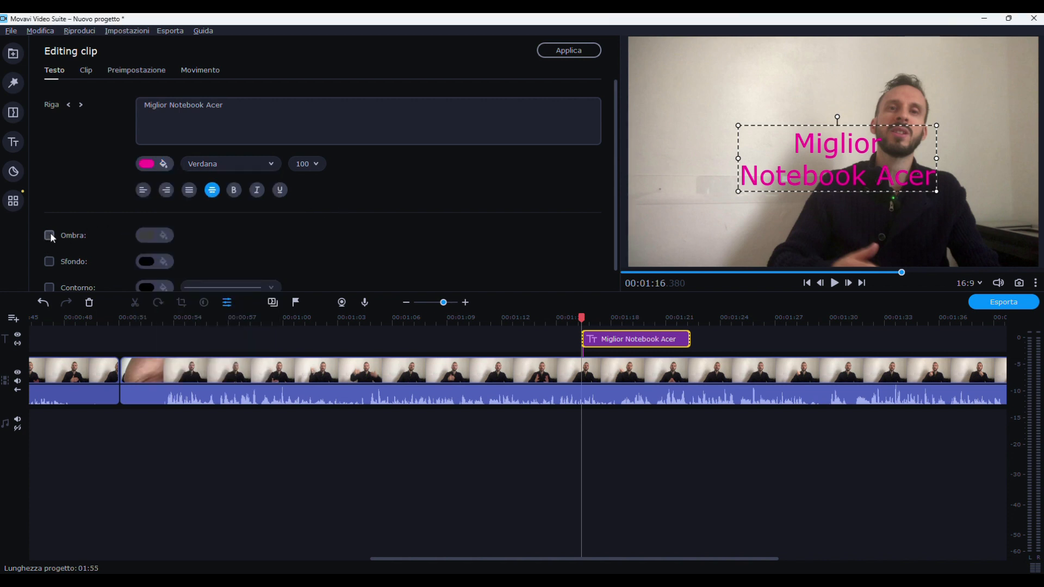
Enable the background of the "Miglior Notebook Acer" title, try several colours for it, and set it to white #ffffff
click(49, 262)
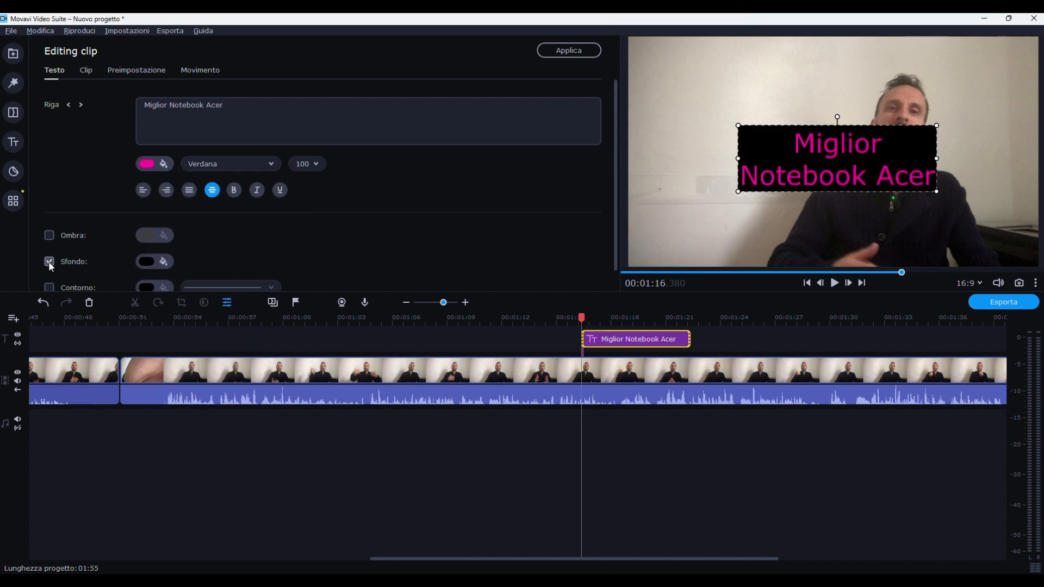
click(145, 262)
click(155, 312)
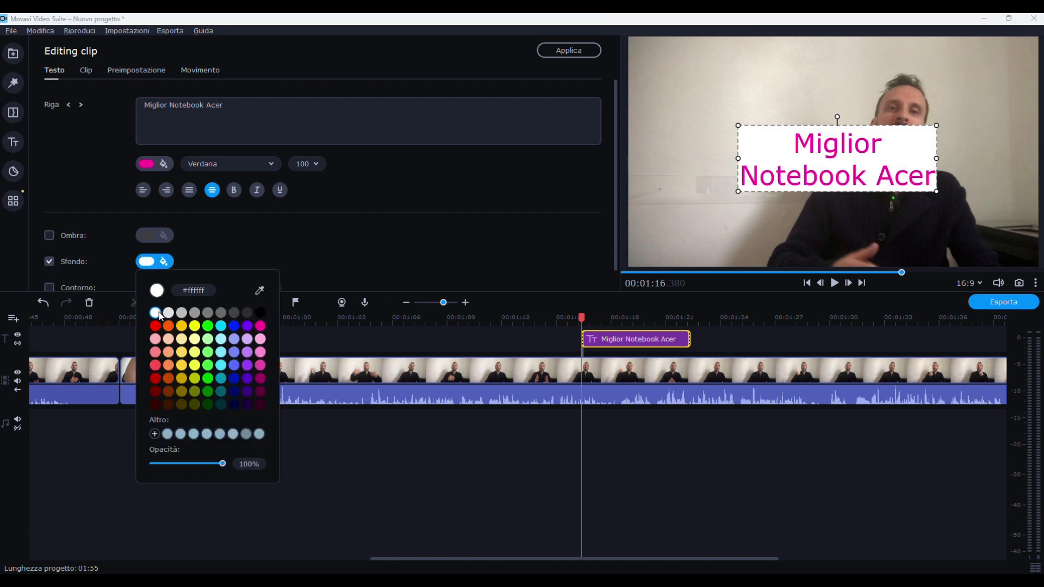
click(194, 339)
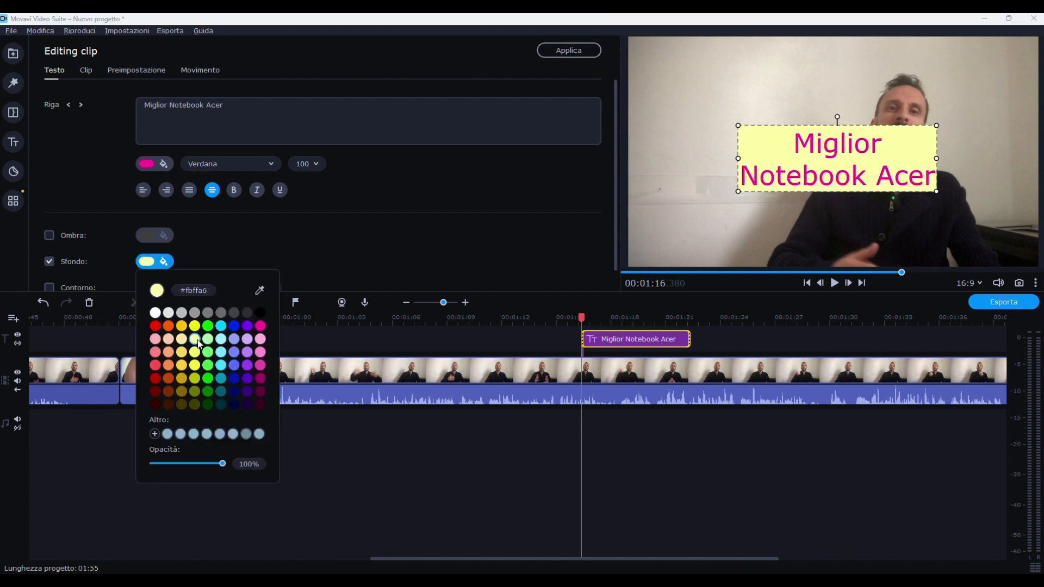
click(235, 326)
click(261, 340)
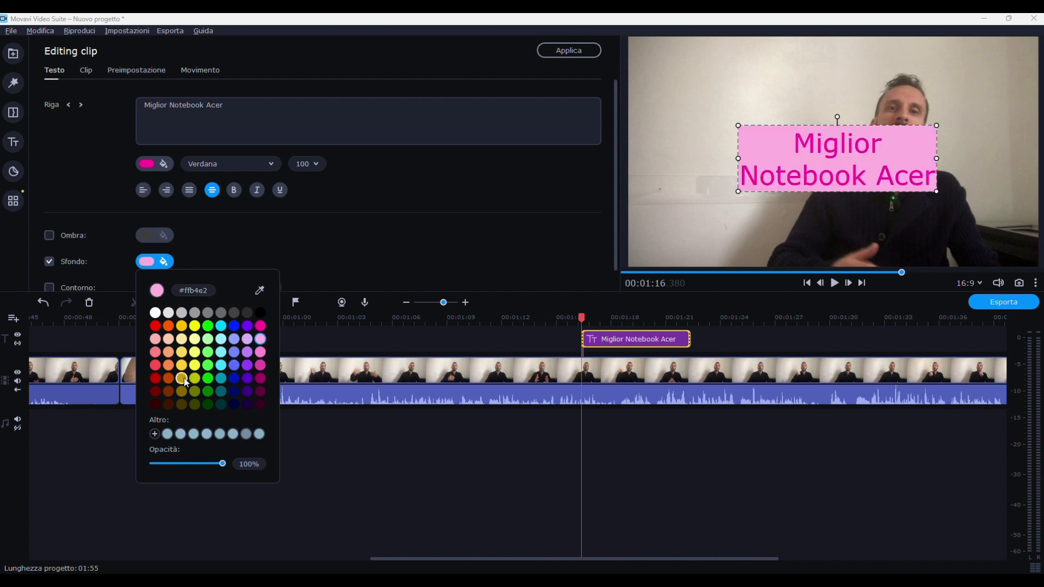
click(156, 376)
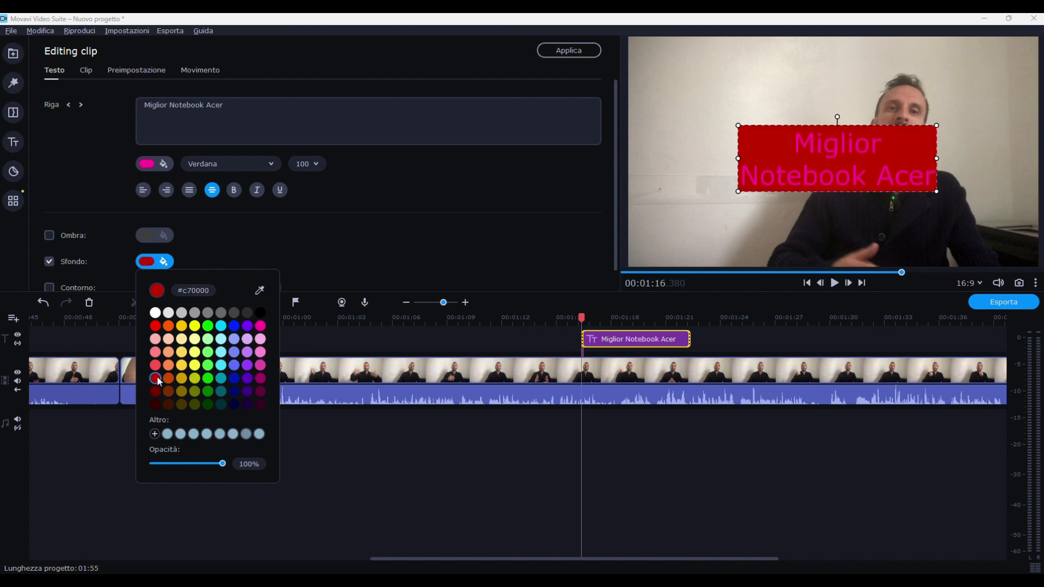
click(155, 312)
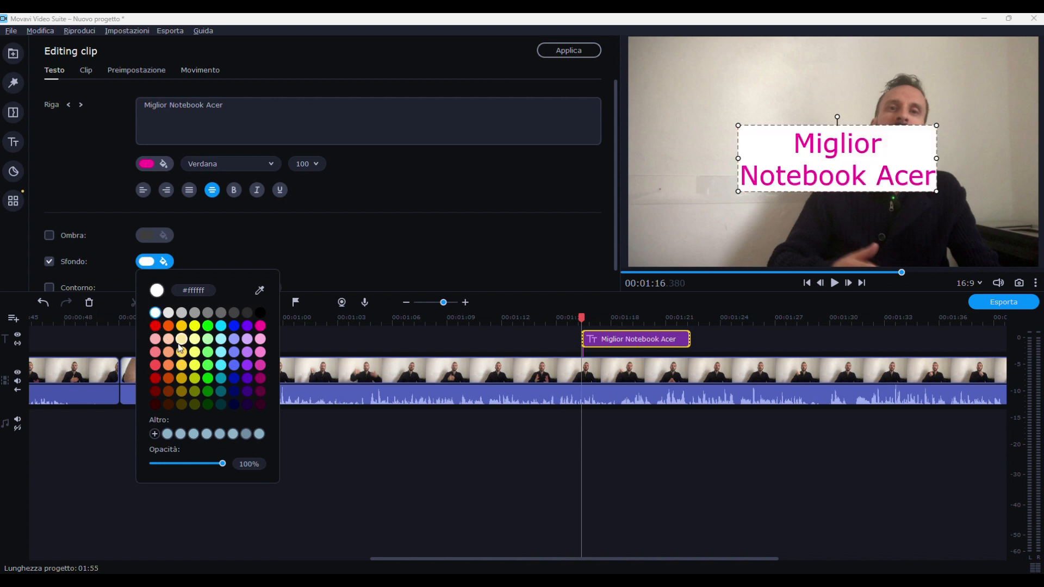
click(322, 243)
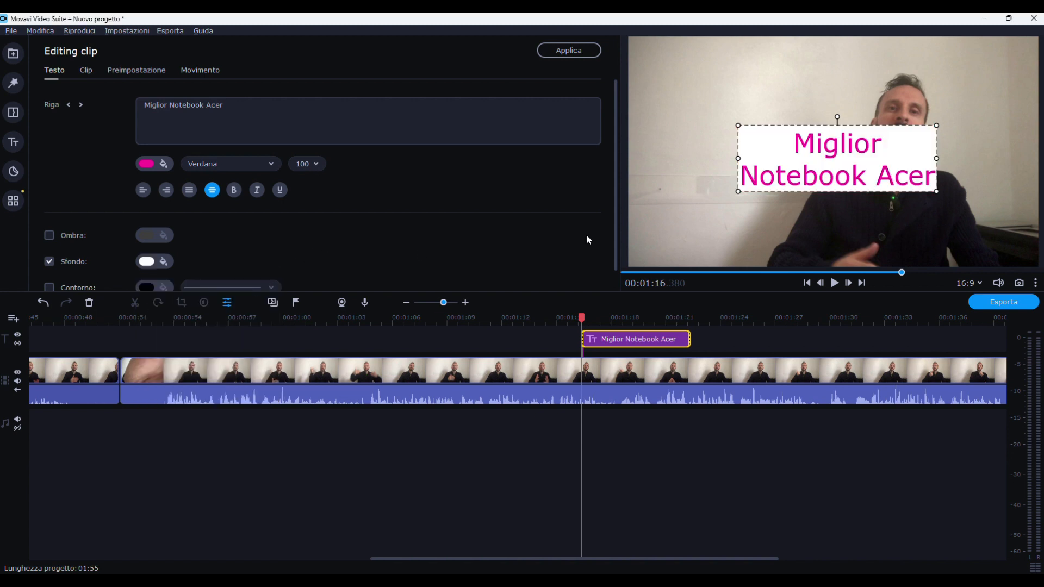
Move the "Miglior Notebook Acer" title to the upper-left area of the video frame and shrink it to clear the speaker
drag(839, 150, 736, 83)
drag(833, 120, 785, 113)
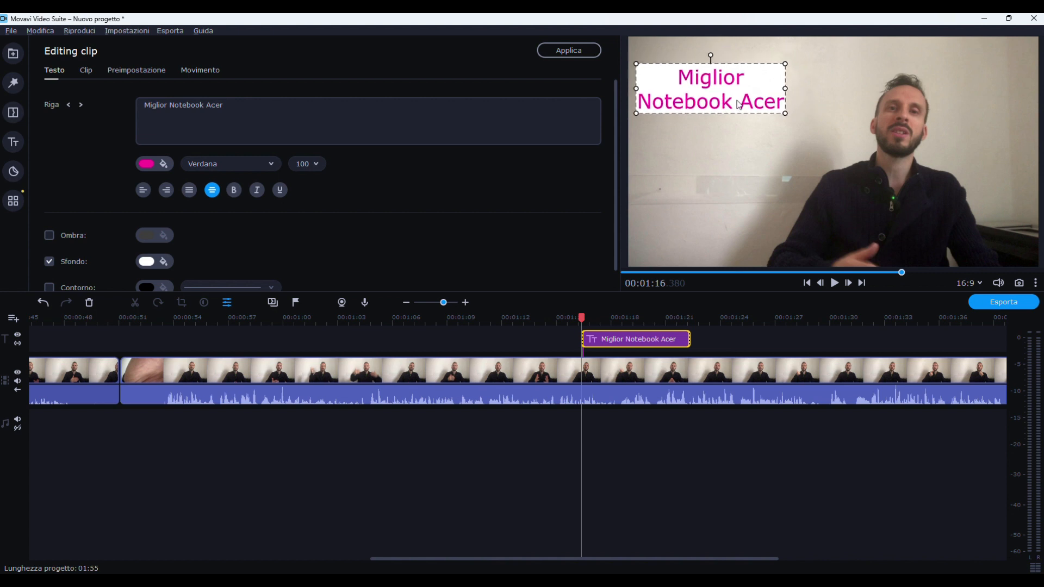
click(723, 152)
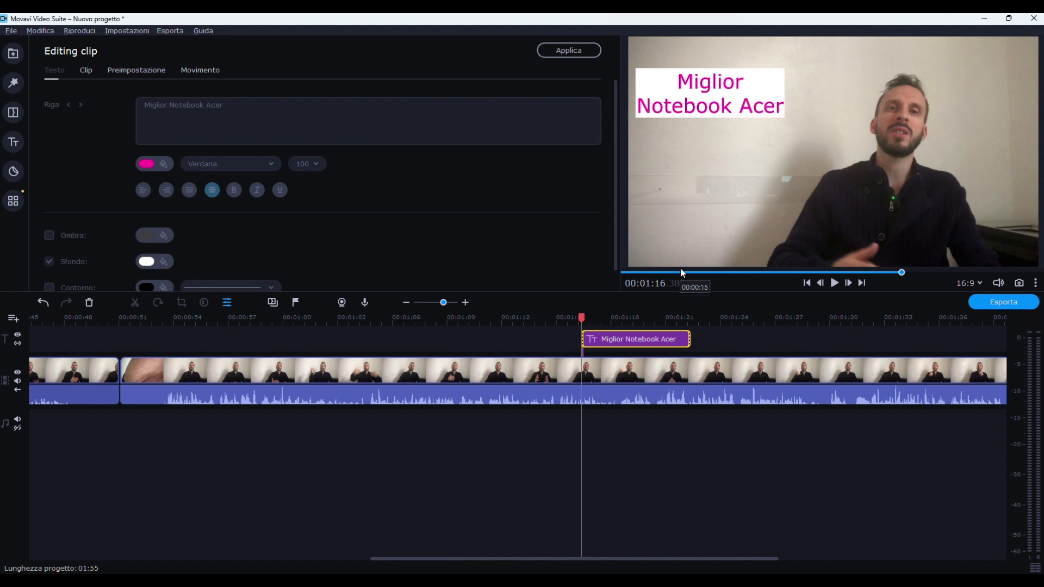
Play the video from about 00:01:14 to 00:01:19 to check how the title appears over the footage
drag(580, 315, 540, 317)
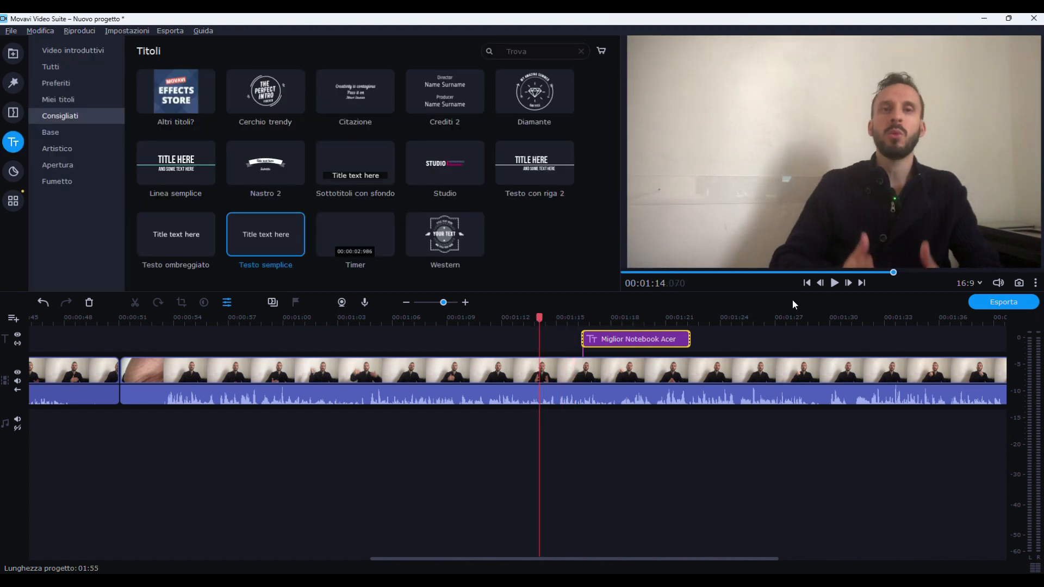
click(835, 283)
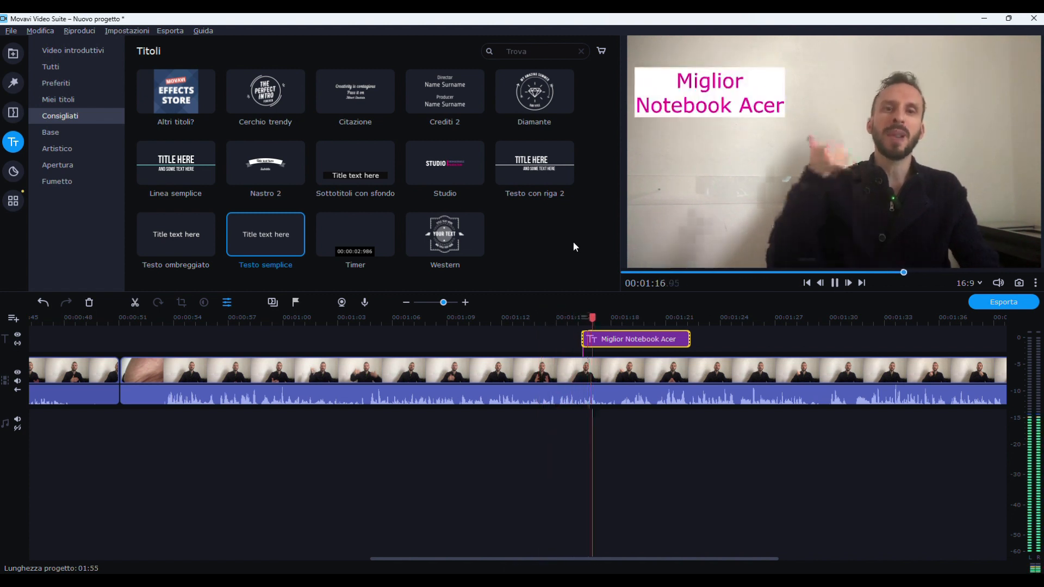
click(833, 283)
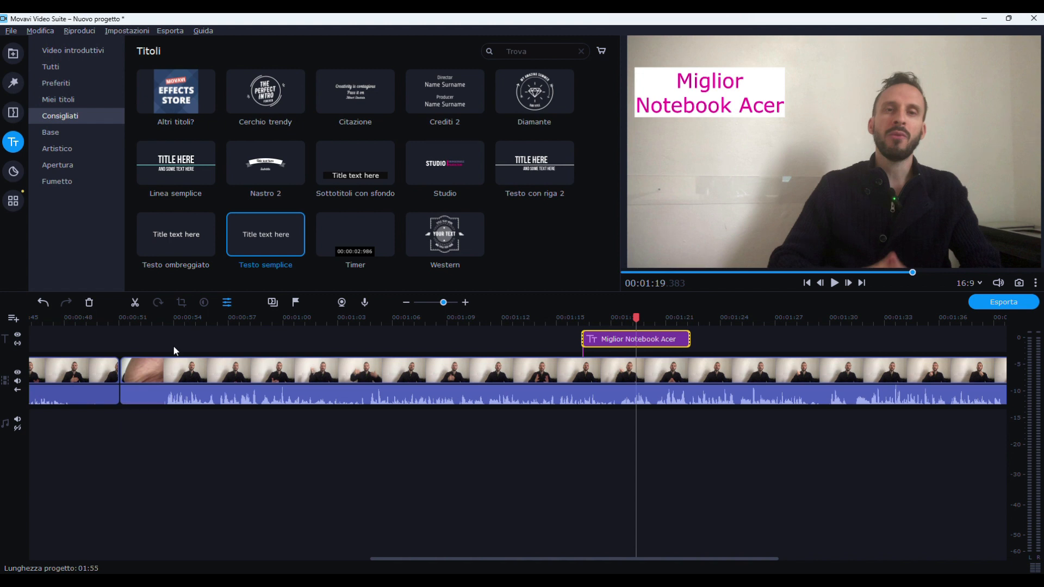
Try adding an extra video track above the main one, and undo the addition
click(14, 320)
click(30, 341)
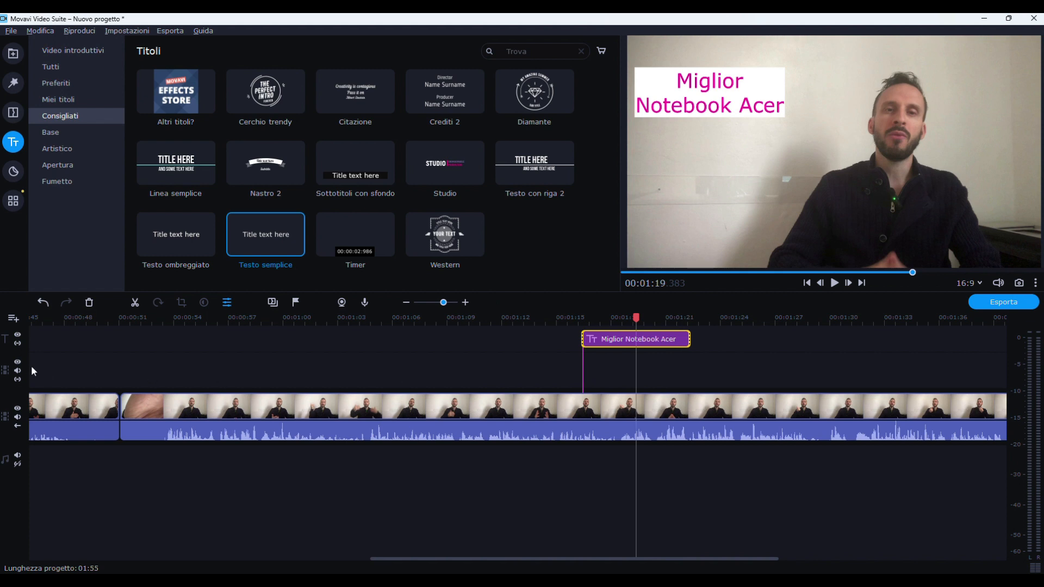
click(582, 363)
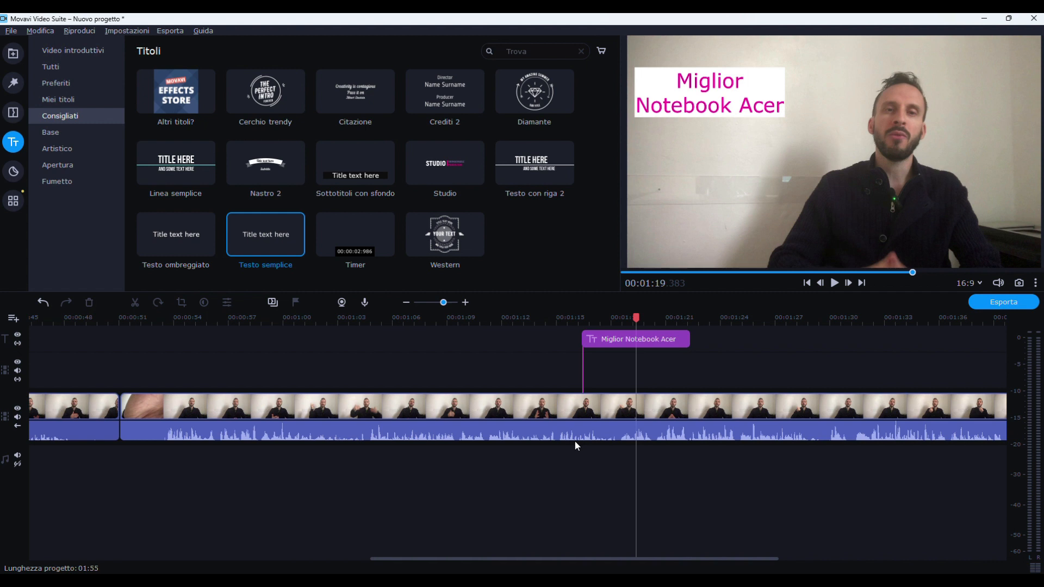
click(43, 302)
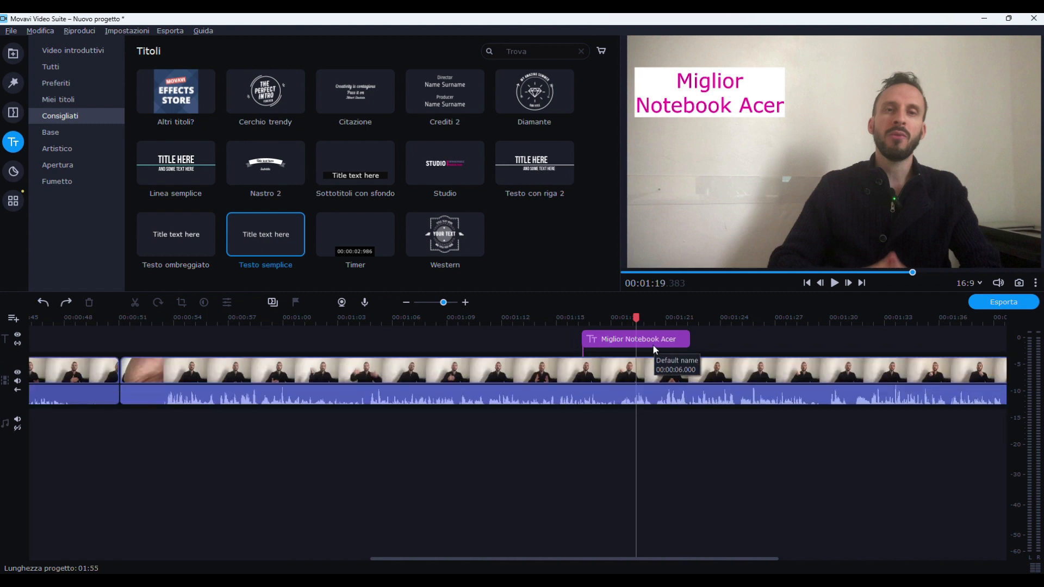
Append the 5.mkv clip to the video track directly after the 4.mkv clip, at about 00:01:55
drag(609, 559, 823, 564)
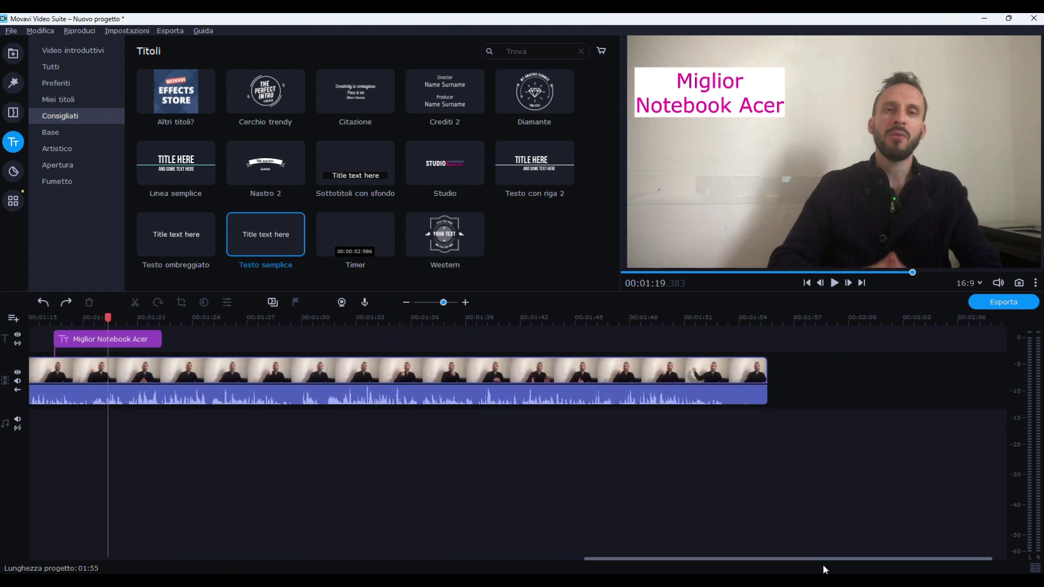
click(13, 53)
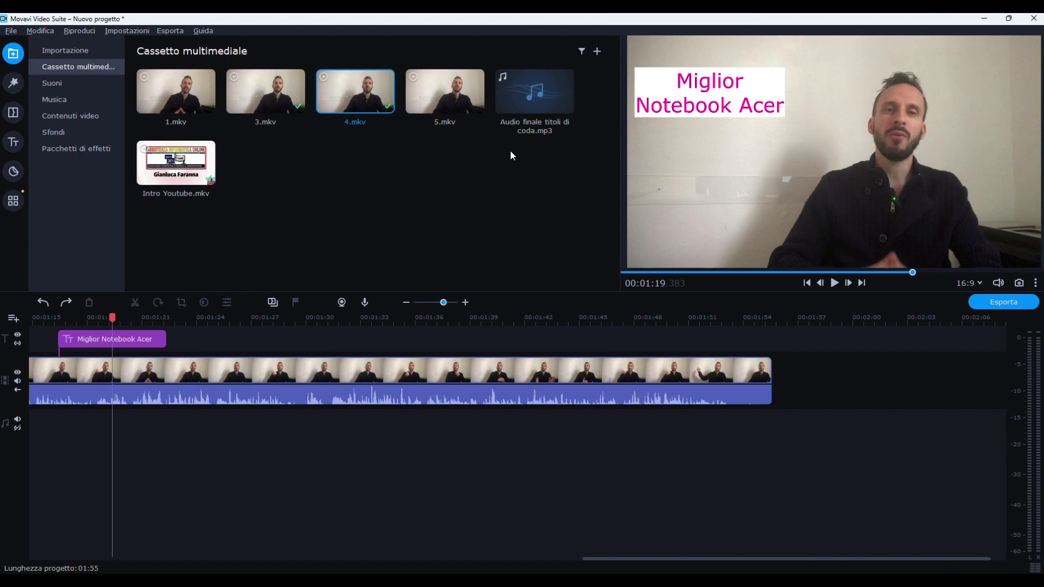
drag(445, 98, 781, 363)
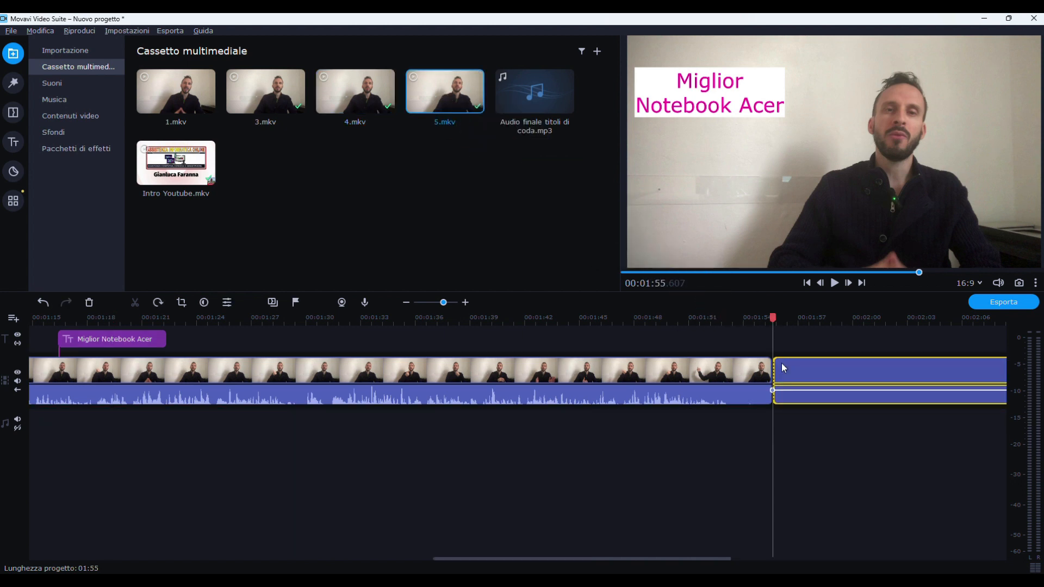
Raise the volume of the 5.mkv clip to 235%
drag(683, 560, 759, 560)
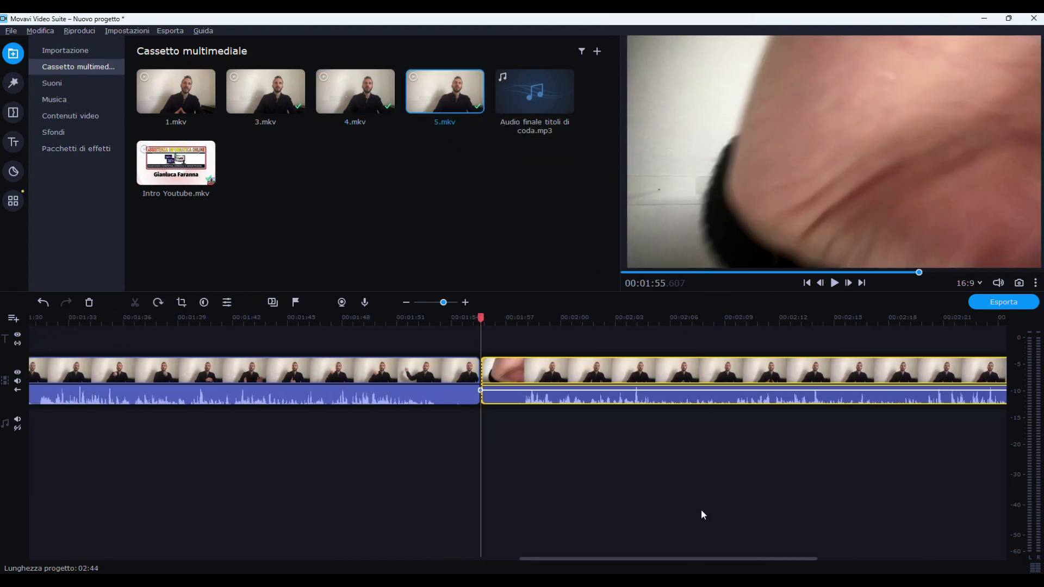
double_click(594, 402)
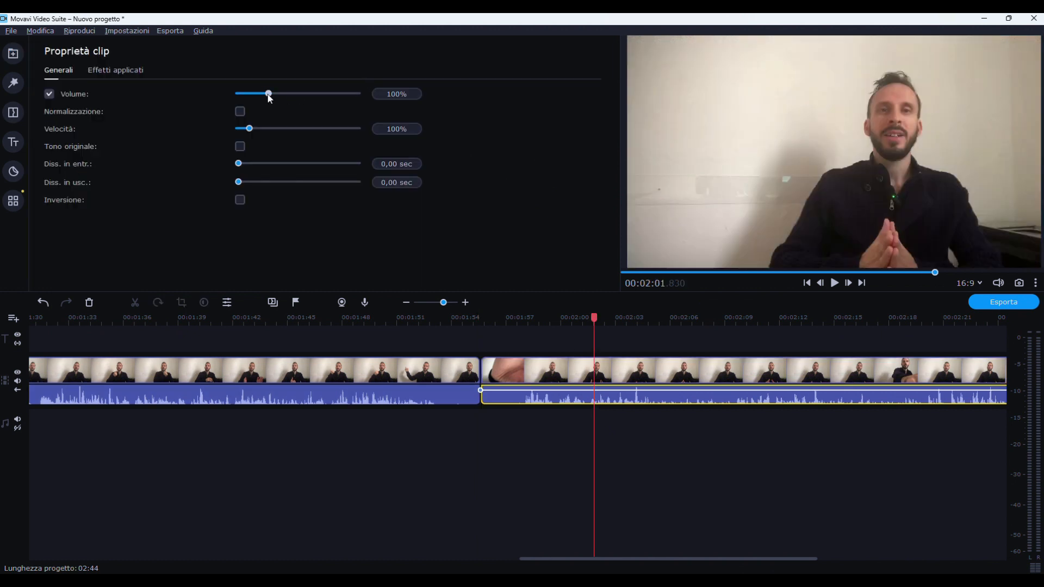
drag(312, 99, 310, 99)
Play the 5.mkv clip from about 00:01:57 to 00:02:42 to review the footage
drag(592, 319, 522, 319)
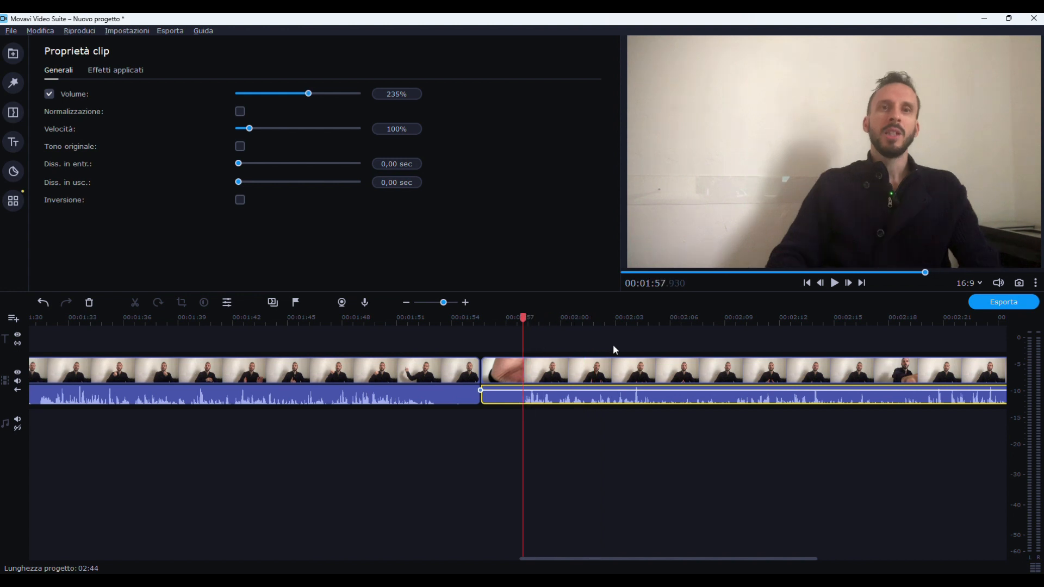
drag(523, 316, 518, 317)
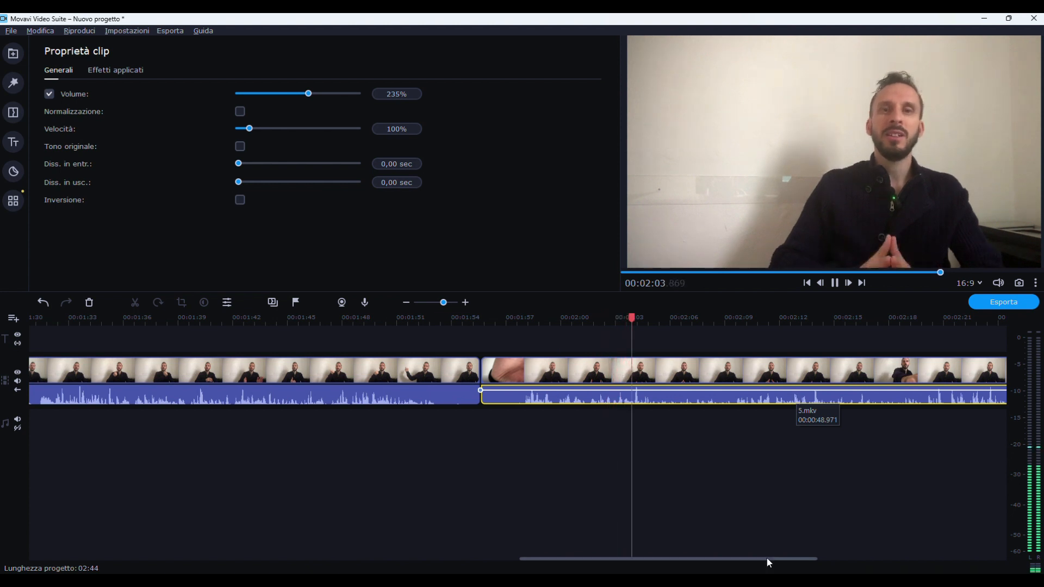
drag(711, 557, 851, 570)
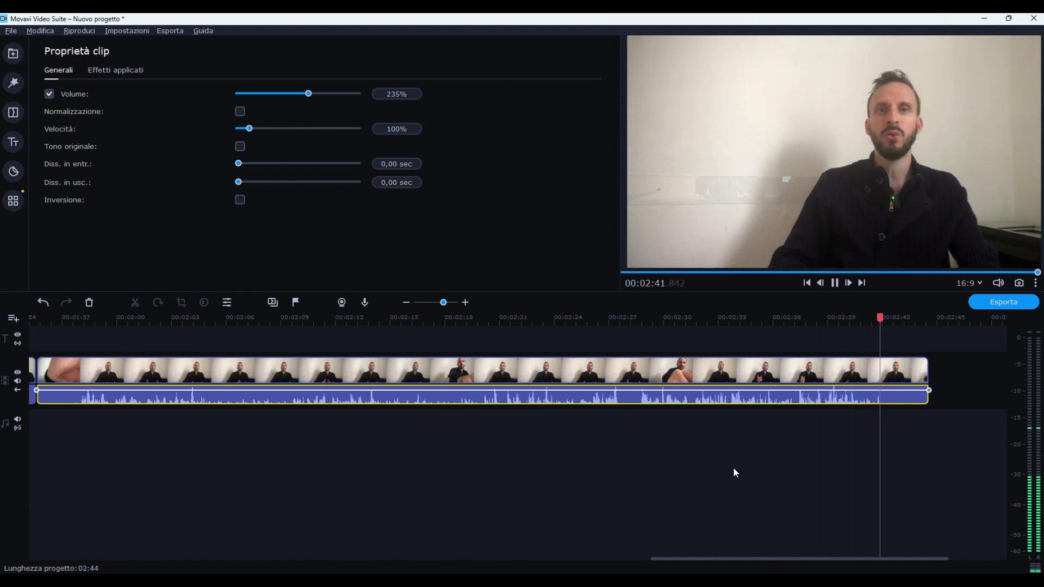
click(834, 283)
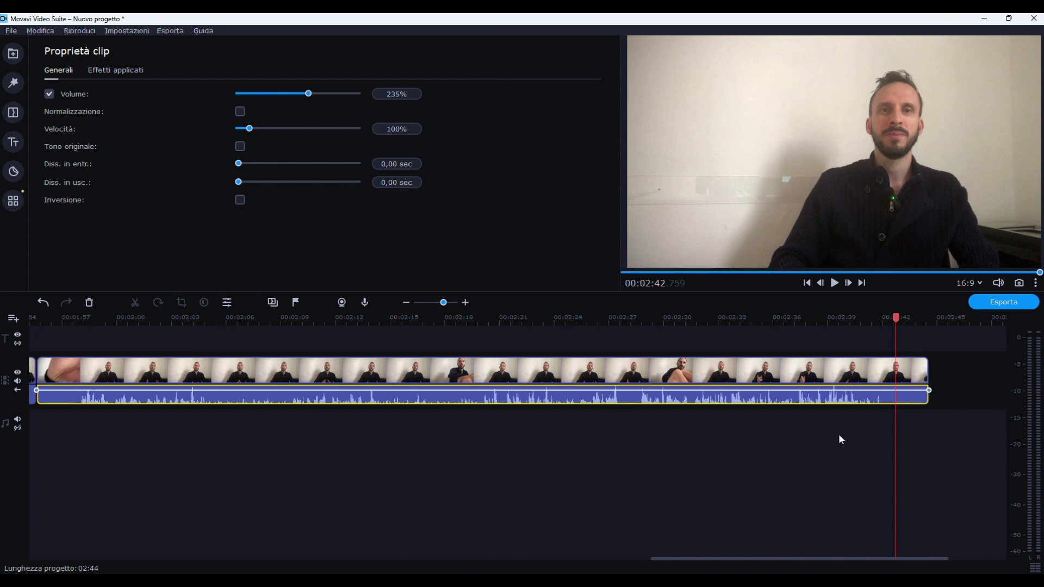
Find the cut point in the 5.mkv clip and trim its end back to about 00:02:27
click(579, 394)
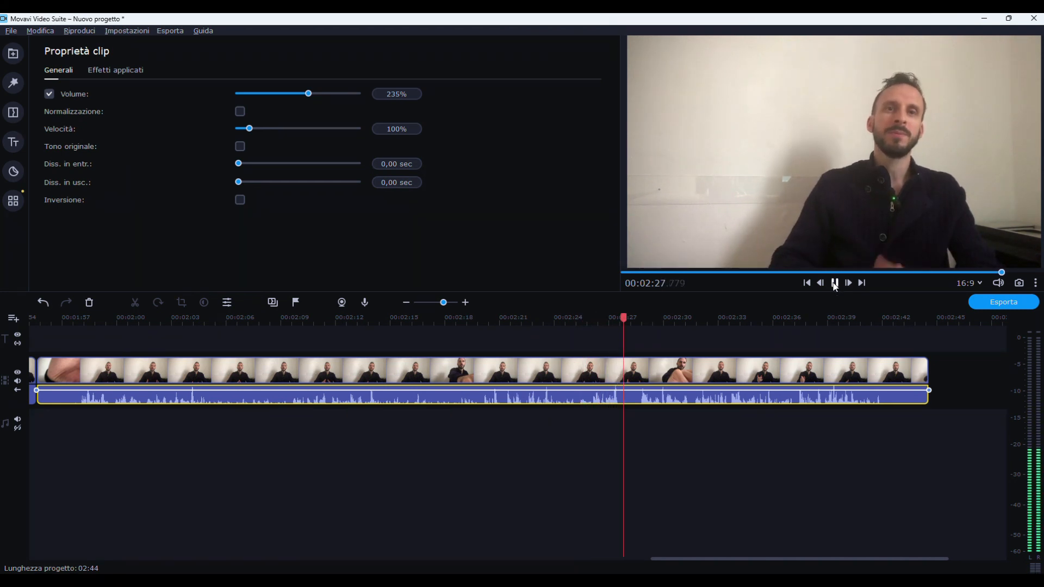
click(834, 283)
drag(637, 317, 604, 317)
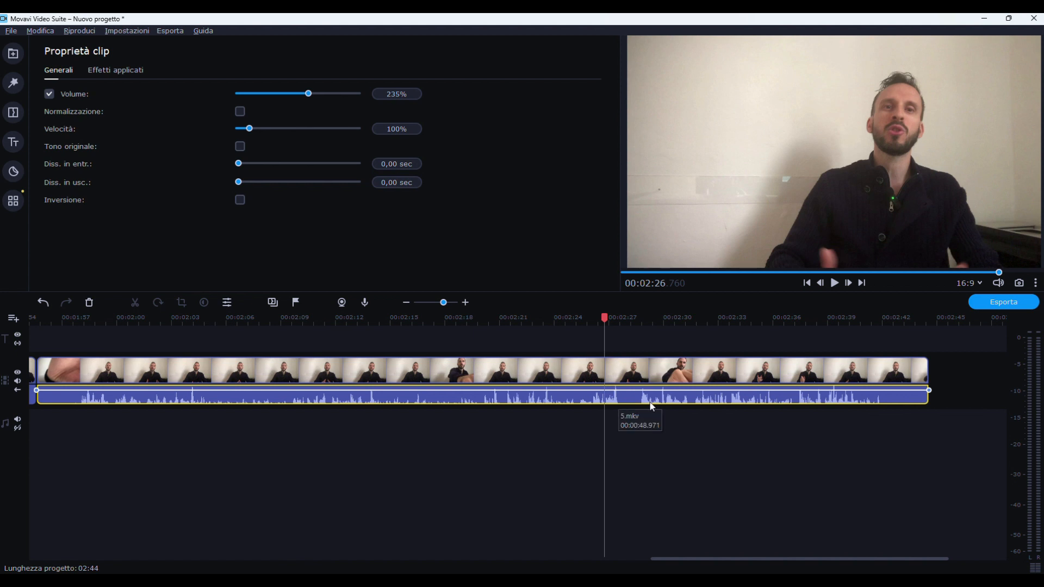
click(924, 374)
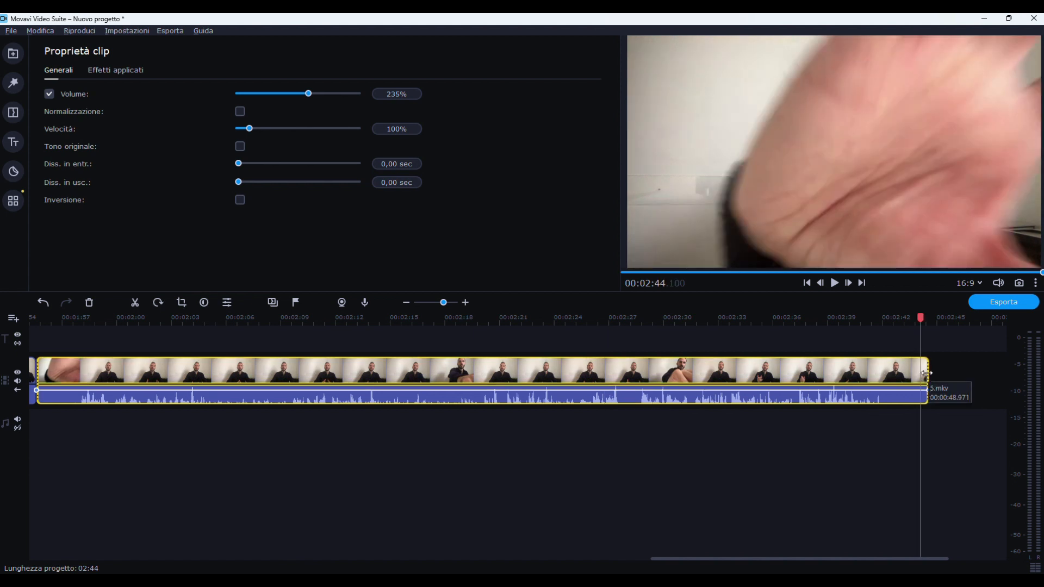
drag(925, 373, 620, 432)
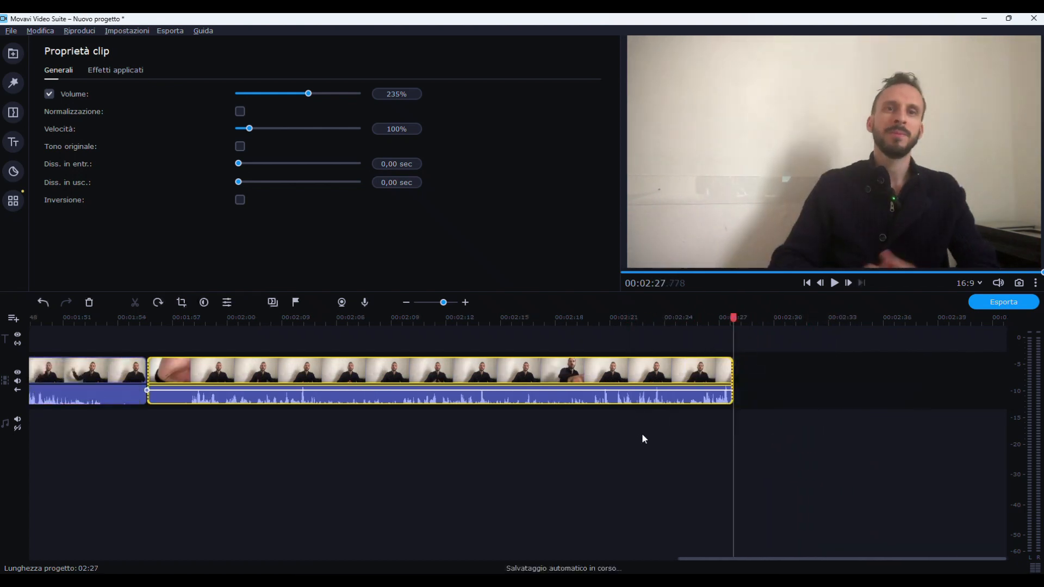
Play the last seconds of the trimmed 5.mkv clip to check where it ends
click(697, 383)
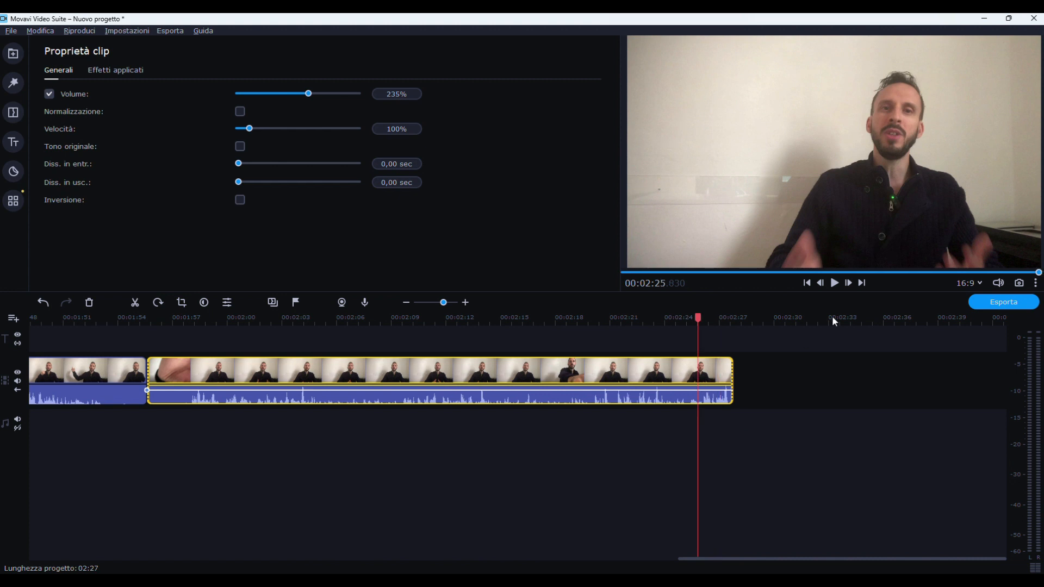
click(834, 283)
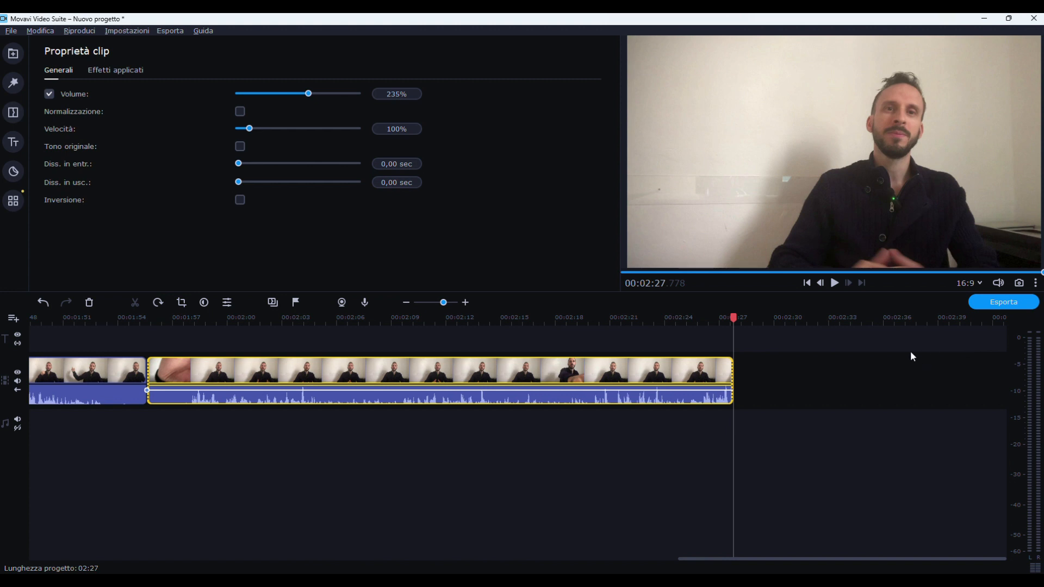
drag(734, 316, 704, 317)
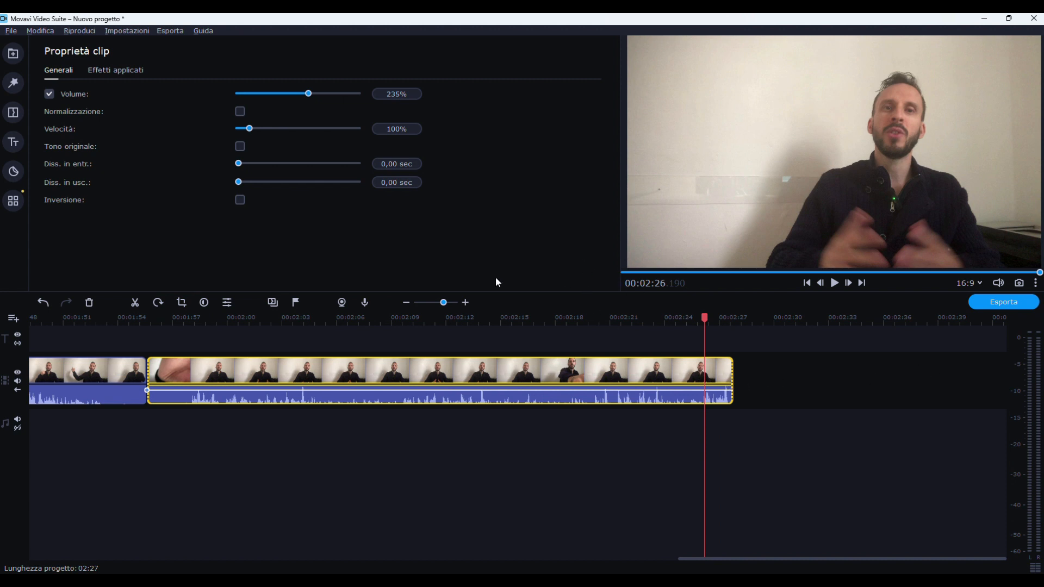
Place Audio finale titoli di coda.mp3 on the audio track and a Crediti 2 title on the title track at the end of 5.mkv
click(13, 54)
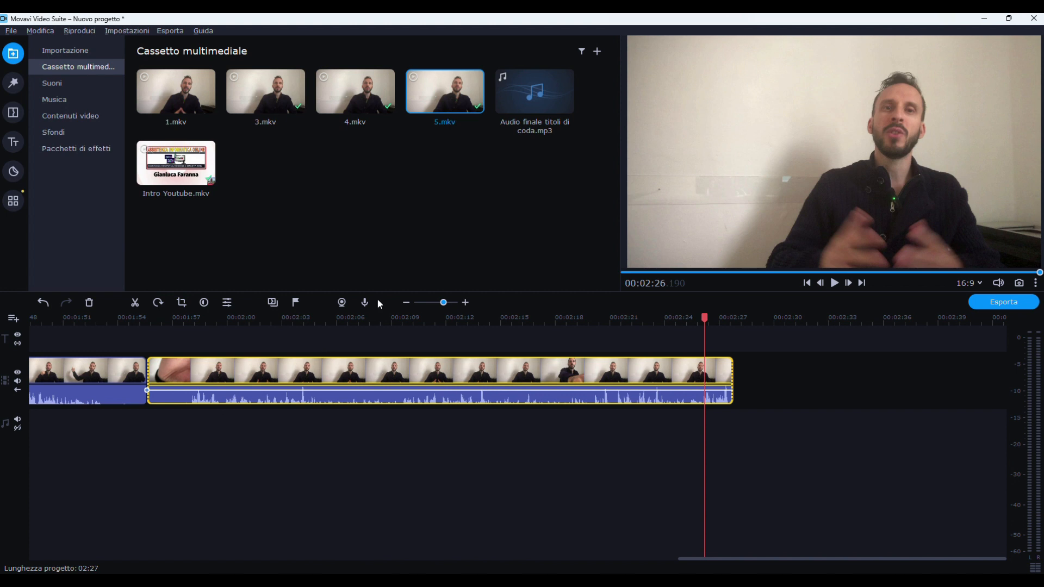
drag(522, 107, 733, 424)
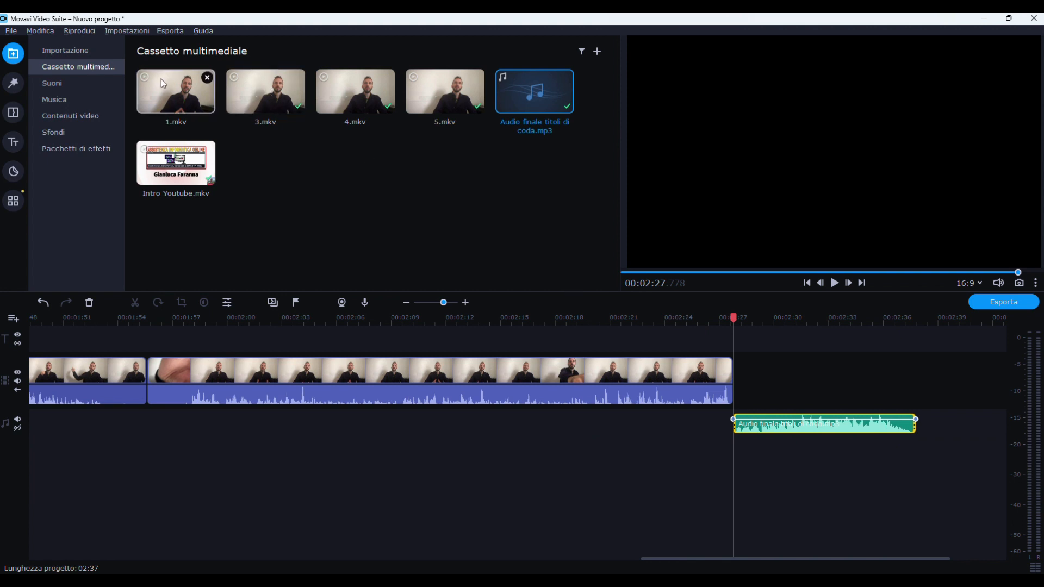
click(13, 142)
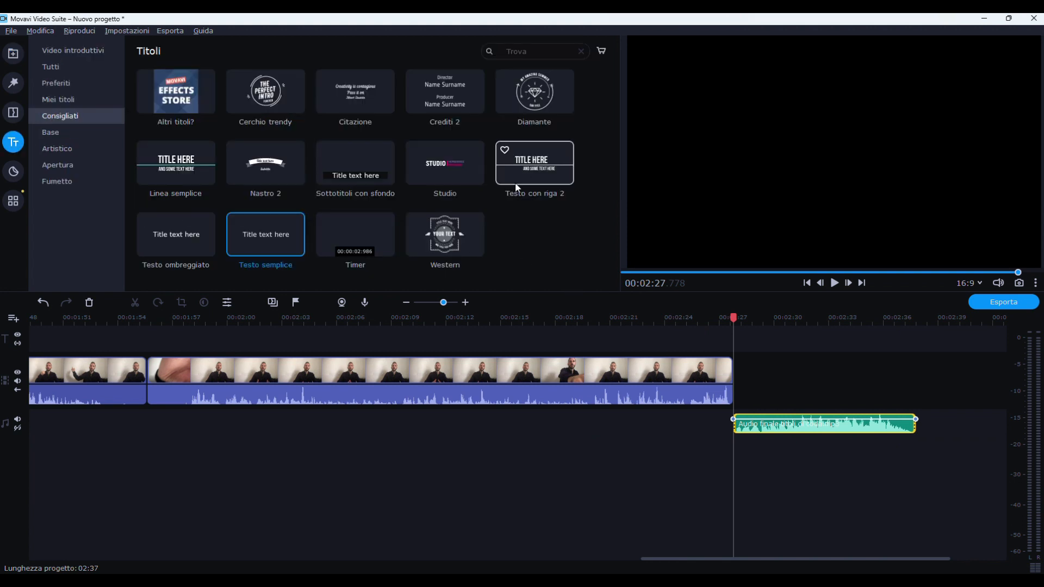
drag(449, 94, 736, 346)
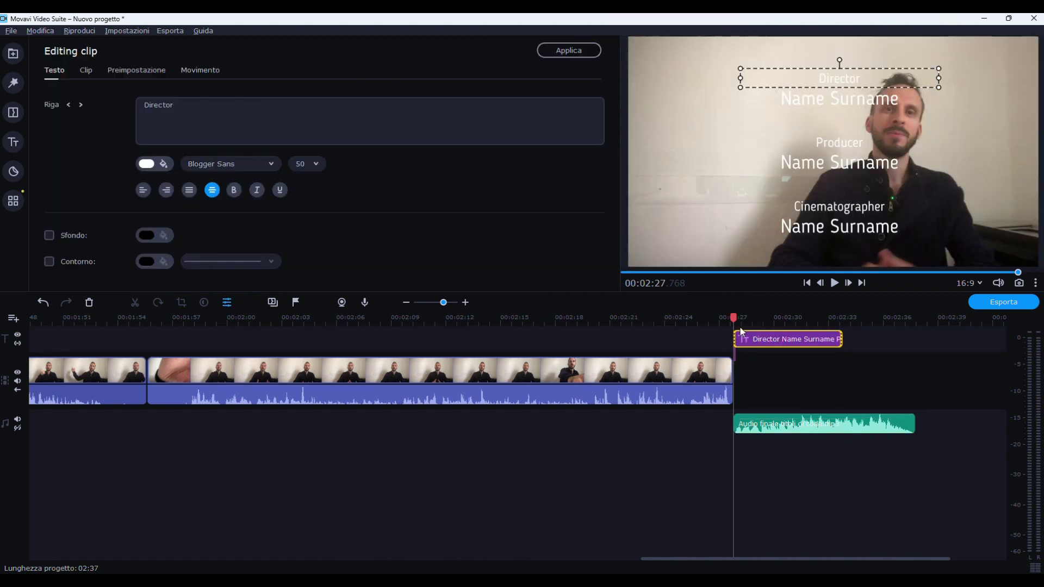
Extend the Crediti 2 title so it ends with the closing music at about 00:02:37
click(830, 340)
drag(840, 339, 915, 340)
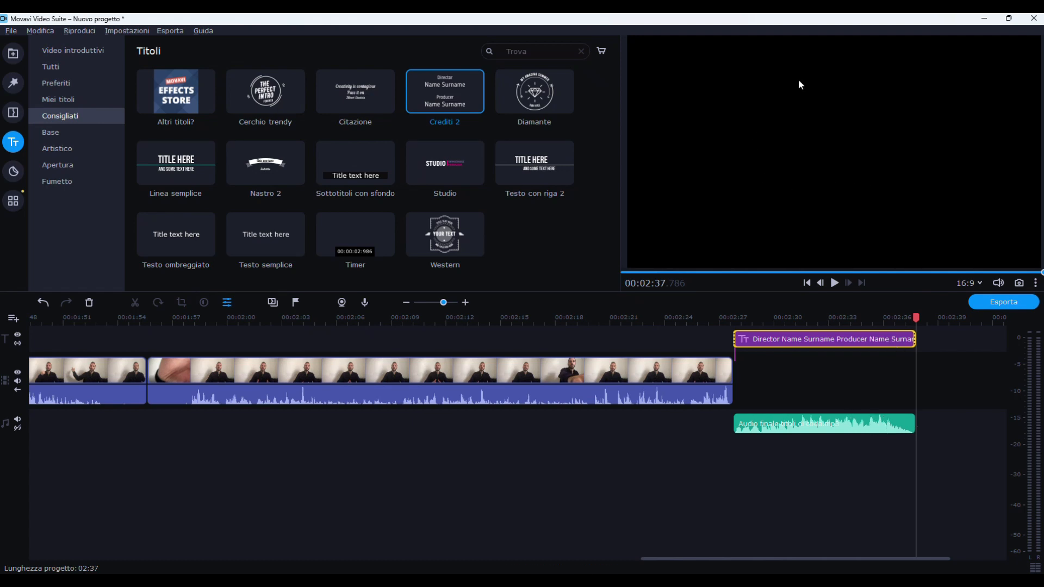
click(836, 339)
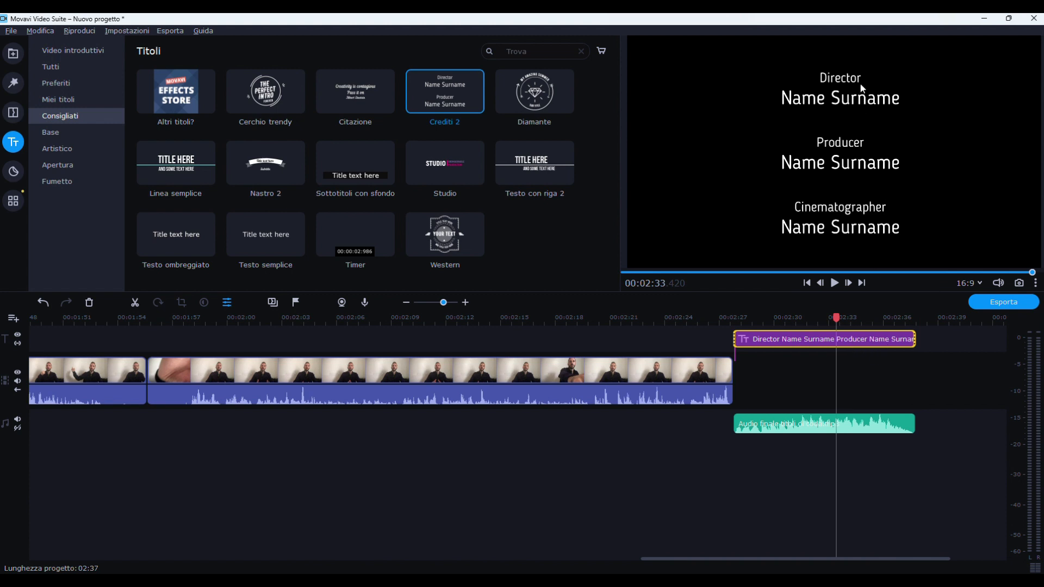
Replace the name placeholder under Director in the credits title with the director's full name
click(858, 339)
double_click(867, 103)
double_click(891, 101)
key(BackSpace)
key(BackSpace)
key(BackSpace)
key(BackSpace)
key(BackSpace)
key(BackSpace)
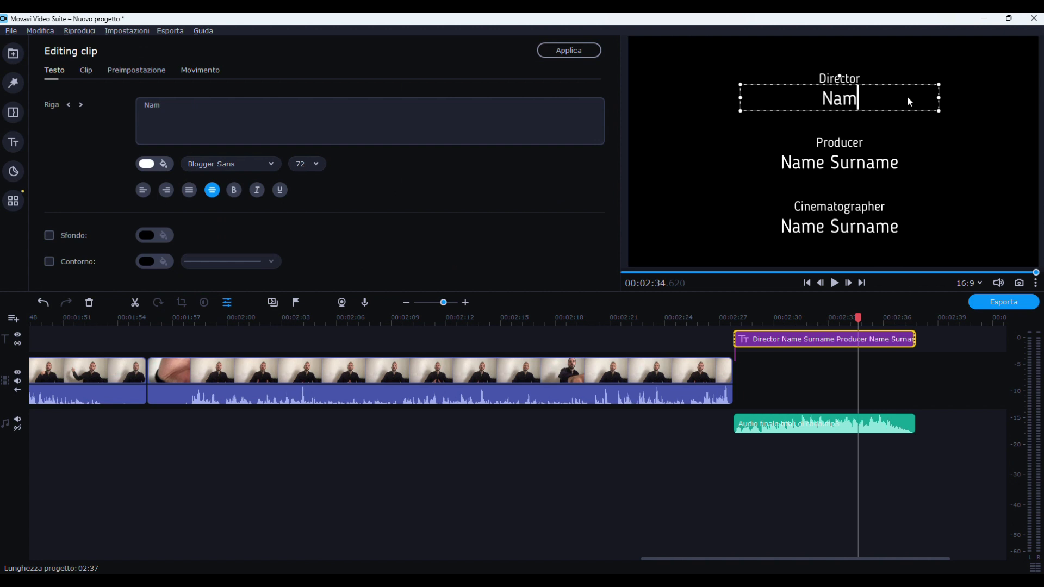
text(Gianlu)
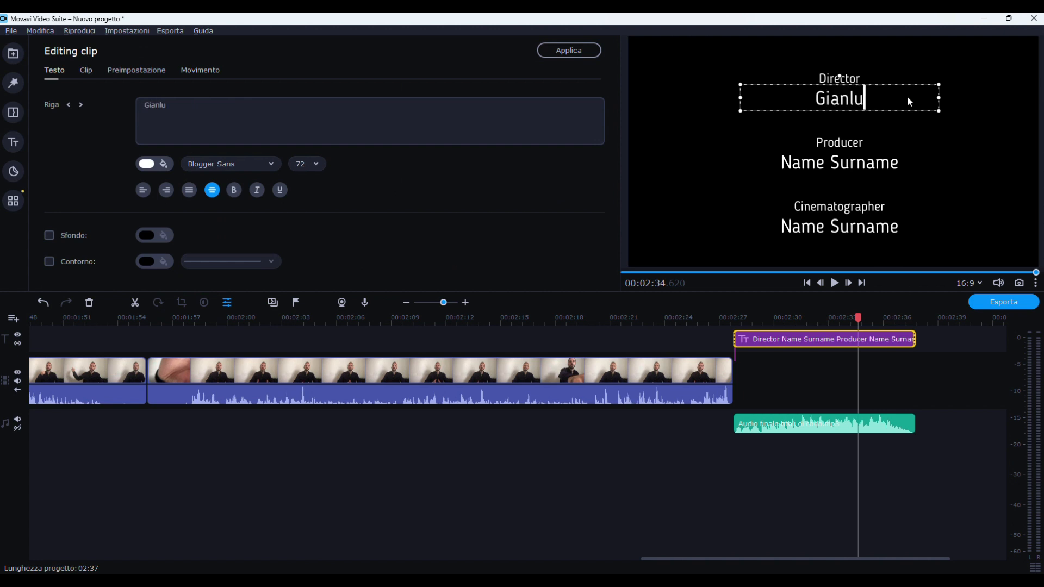
text(ca Faranna)
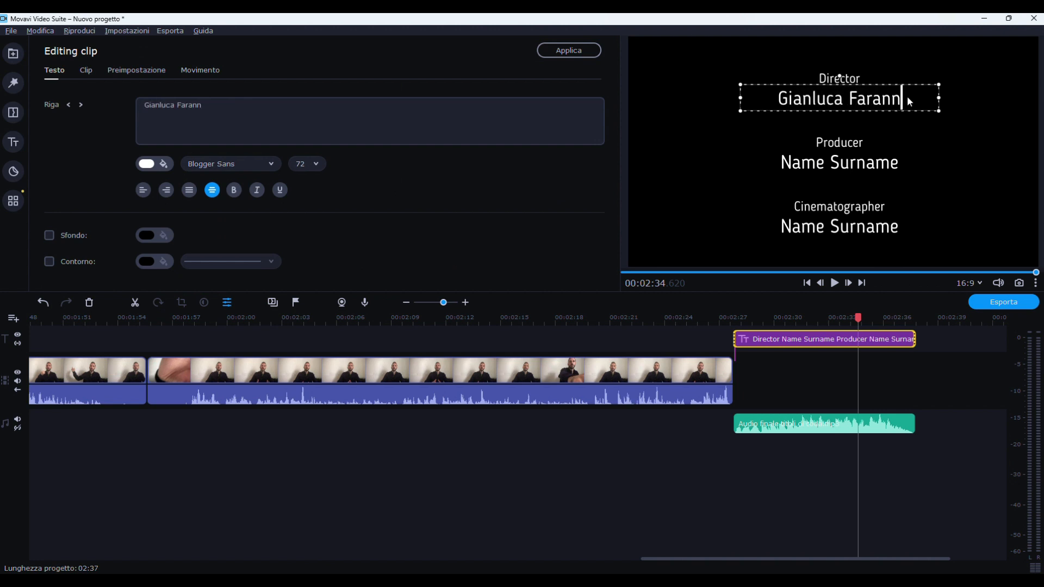
Replace the name placeholder under Producer in the credits title with the producer's full name
double_click(890, 169)
key(BackSpace)
key(BackSpace)
key(BackSpace)
key(BackSpace)
key(BackSpace)
key(BackSpace)
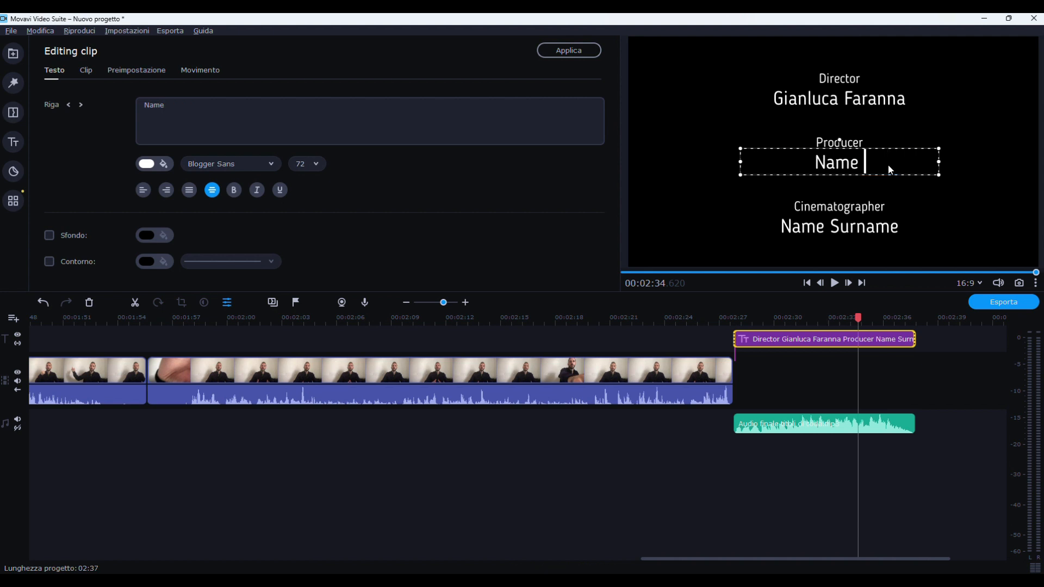
text(Gi)
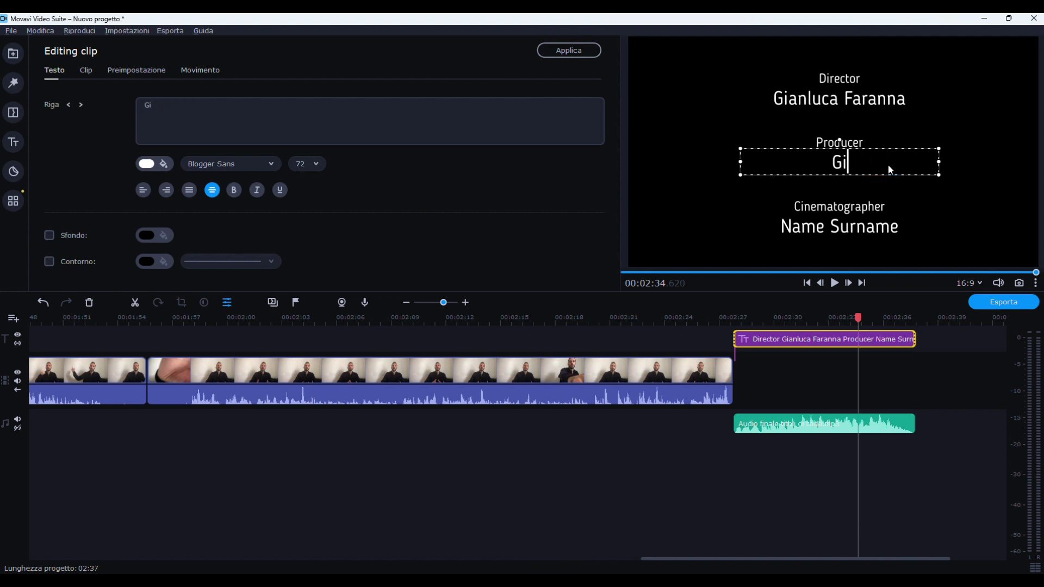
text(anluca Faranna)
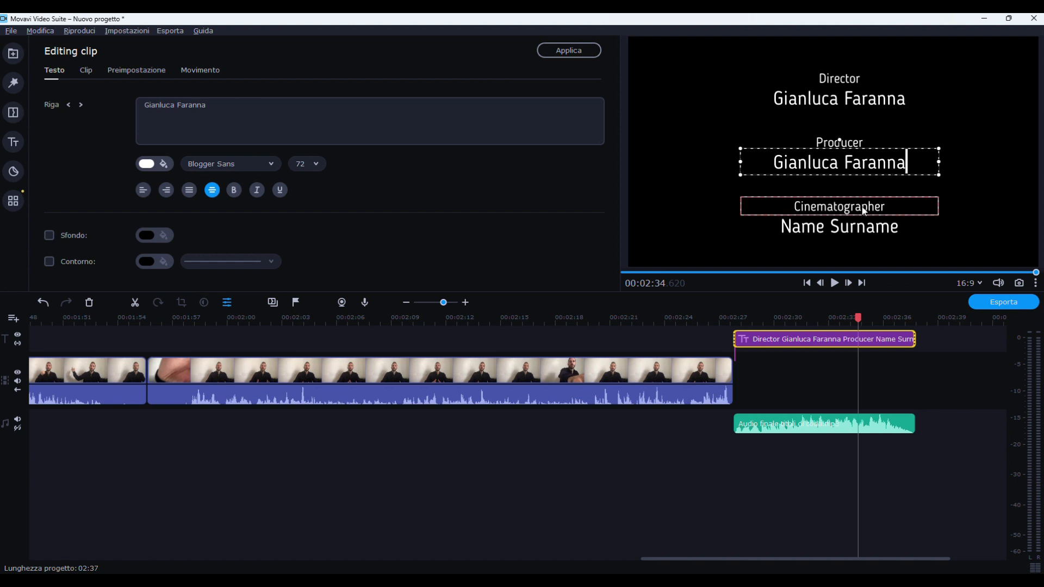
Replace the Cinematographer label in the credits title with "Canale YouTub"
double_click(884, 210)
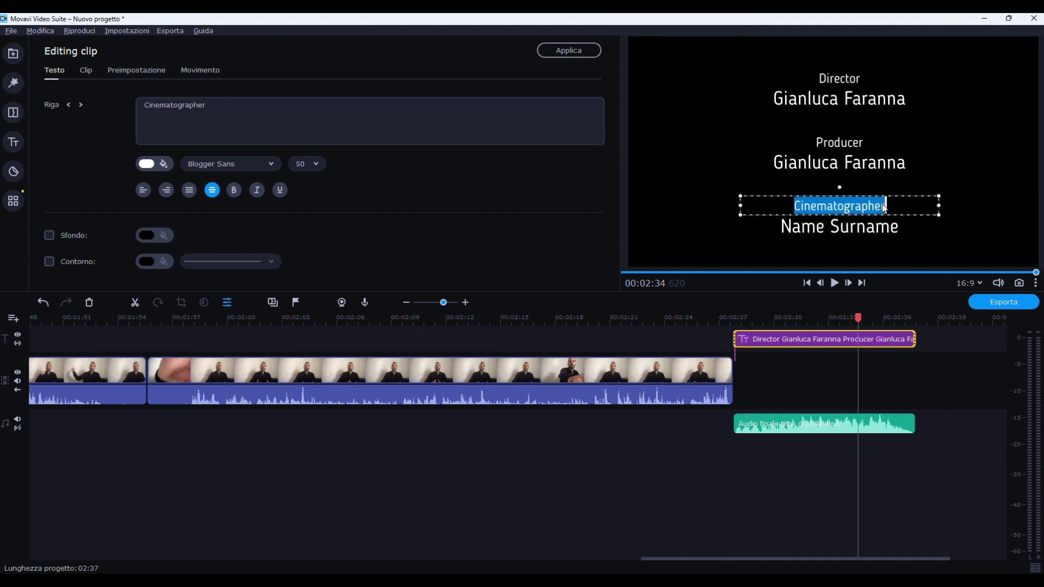
key(BackSpace)
text(Canale)
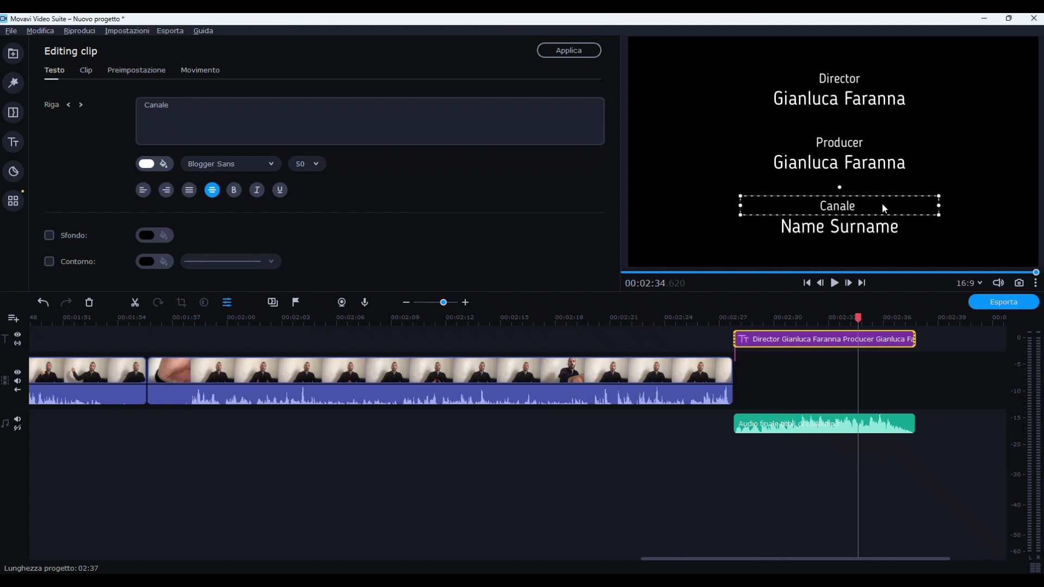
text( YouTub)
Replace the last name placeholder in the credits title with "Assistenza Informtica Online"
double_click(898, 227)
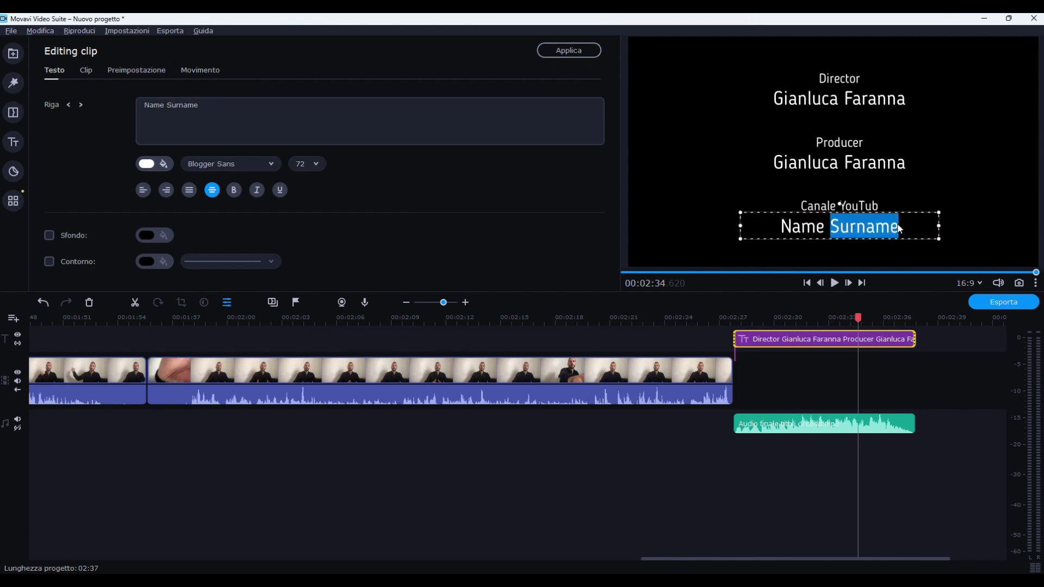
key(BackSpace)
key(BackSpace)
key(BackSpace)
key(BackSpace)
key(BackSpace)
key(BackSpace)
text(Assistenza Inform)
key(Caps_Lock)
text(TI)
key(BackSpace)
key(BackSpace)
key(Caps_Lock)
text(tica Online)
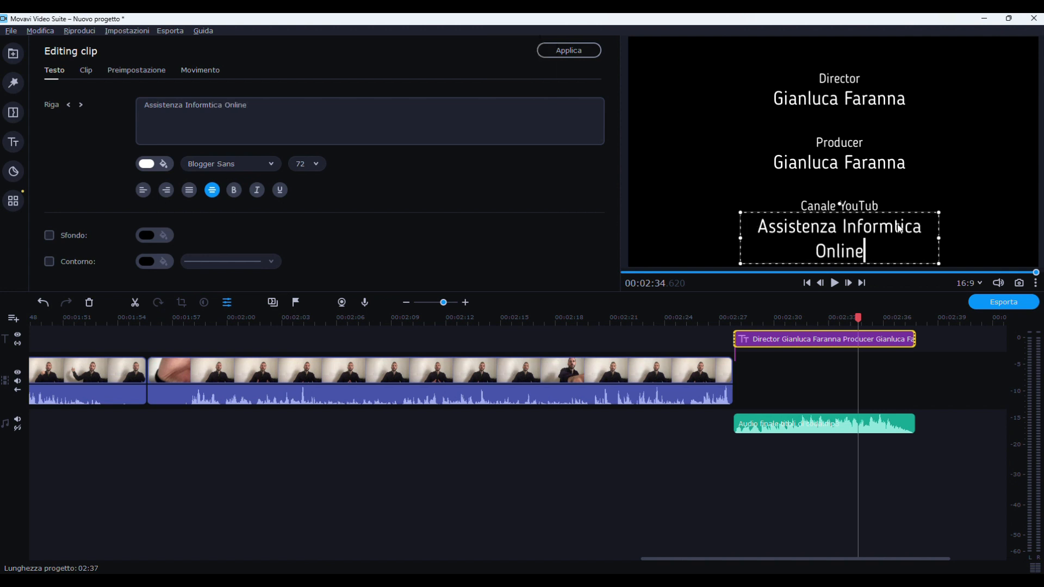
click(1000, 207)
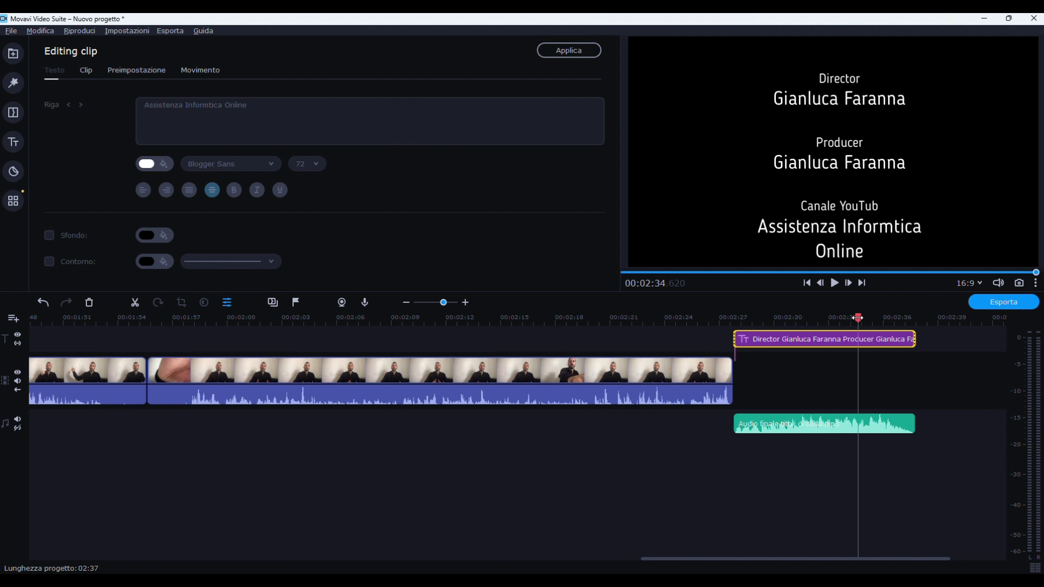
Review the end of the project with the finished credits and scrub back to about 00:00:29
drag(858, 318, 672, 320)
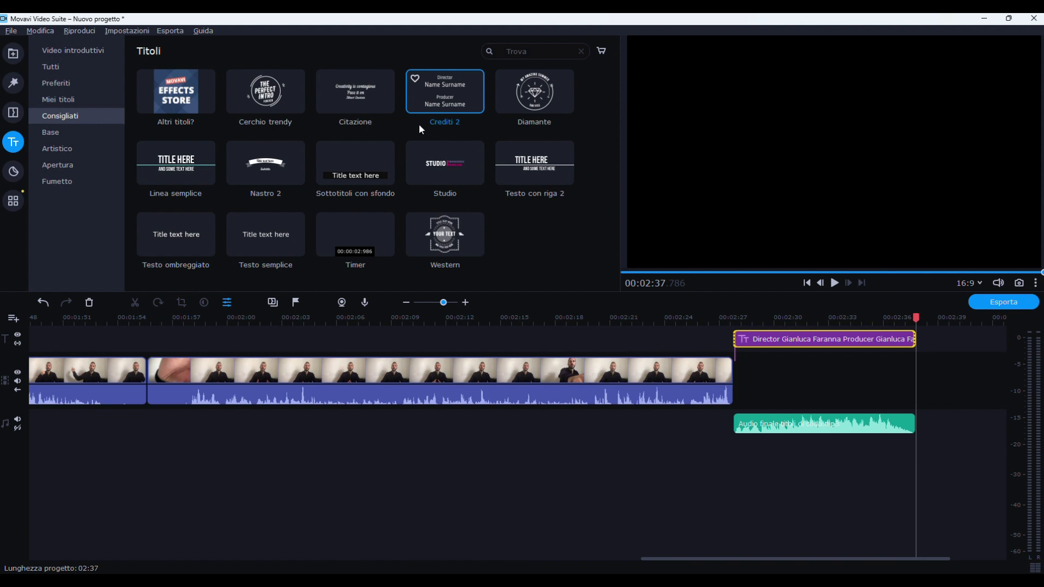
drag(915, 317, 741, 317)
drag(720, 351, 84, 443)
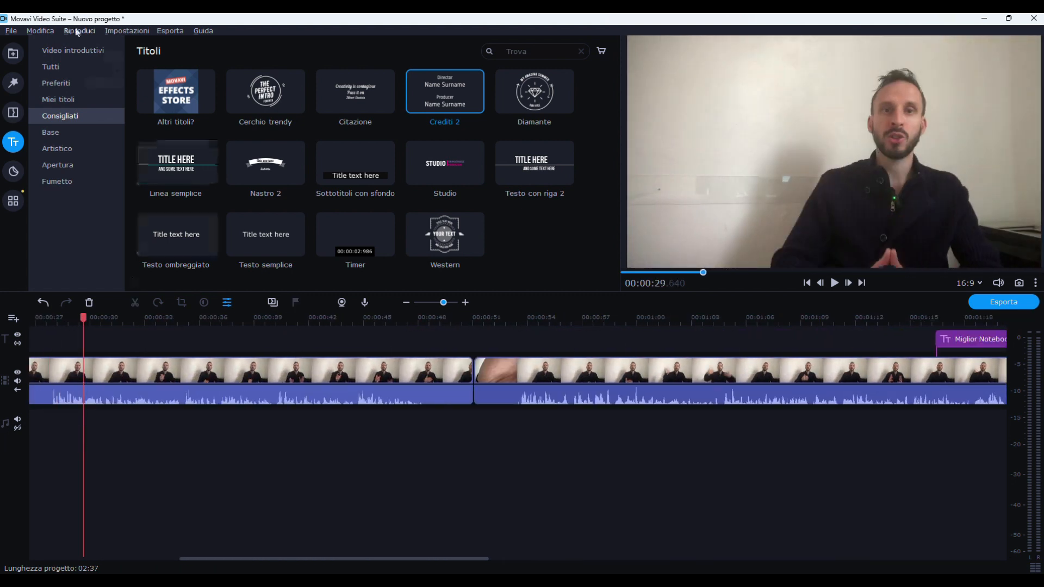
Start saving the video as a media file and title it "Creare da zero a 100 un video youtube"
click(11, 32)
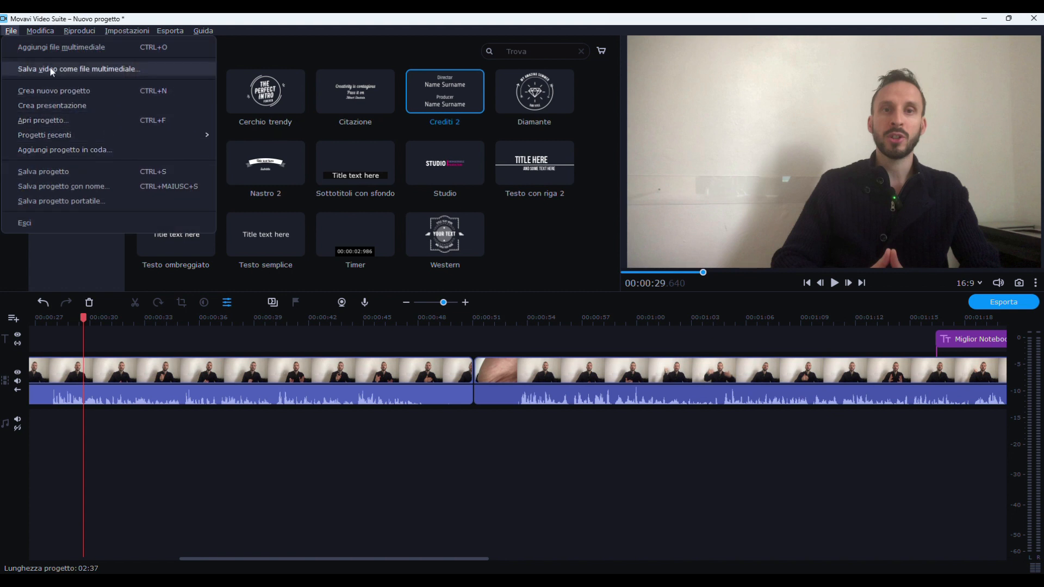
click(82, 67)
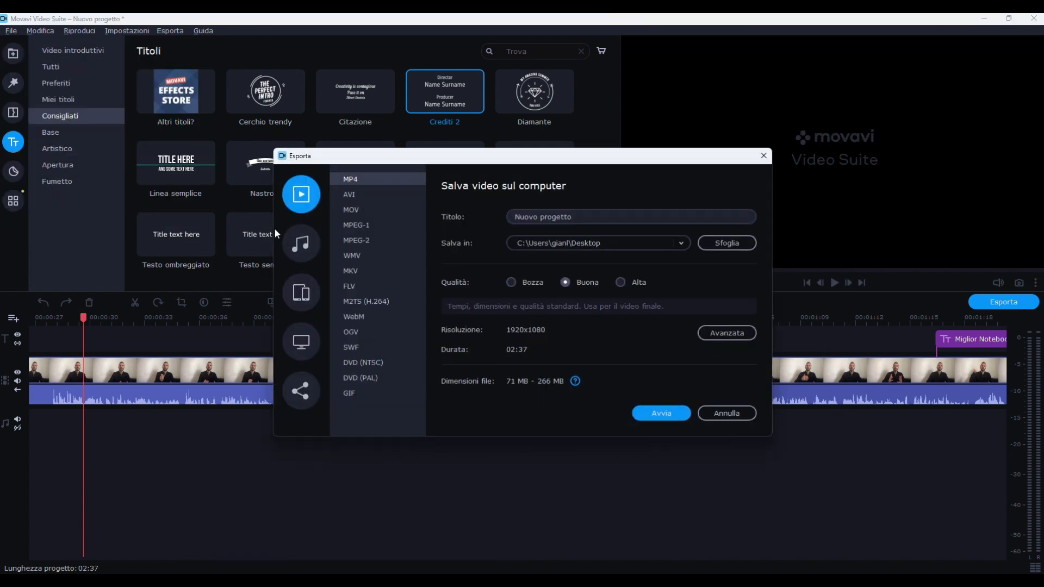
click(580, 218)
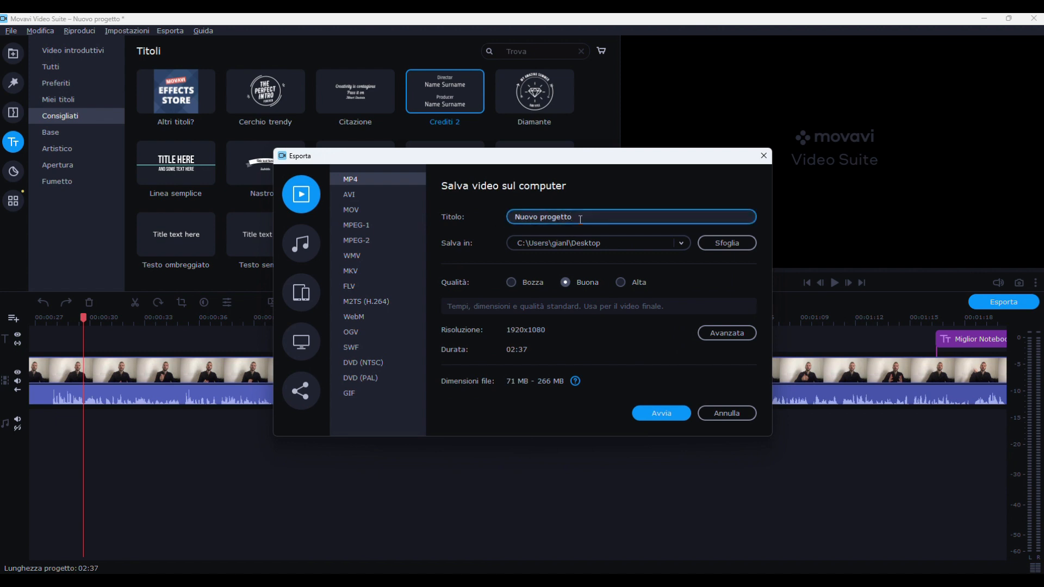
key(BackSpace)
key(BackSpace)
key(BackSpace)
key(BackSpace)
key(BackSpace)
key(BackSpace)
key(BackSpace)
key(BackSpace)
key(BackSpace)
key(BackSpace)
key(BackSpace)
key(BackSpace)
key(BackSpace)
text(Come)
key(BackSpace)
key(BackSpace)
key(BackSpace)
key(BackSpace)
key(BackSpace)
text(Creare da zero a 100 un video youtube)
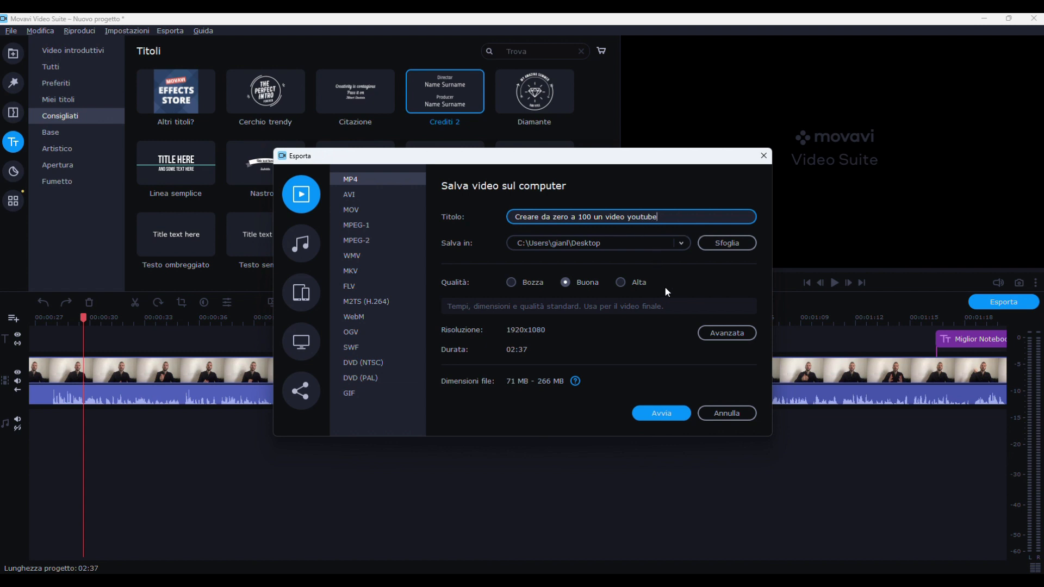
Set the export quality and the advanced video quality to Alta, and export the MP4 to the Desktop
click(620, 283)
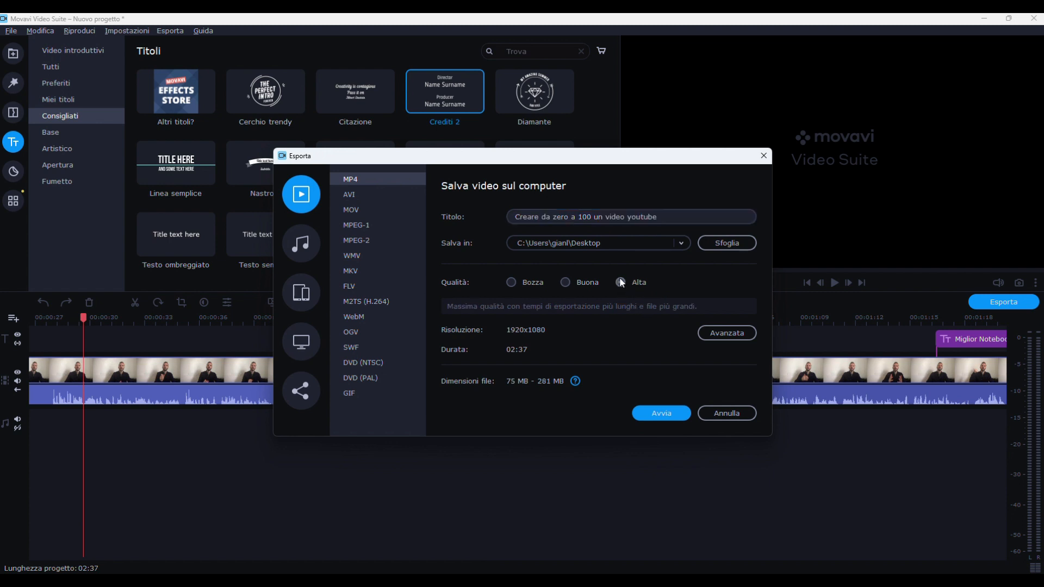
click(716, 339)
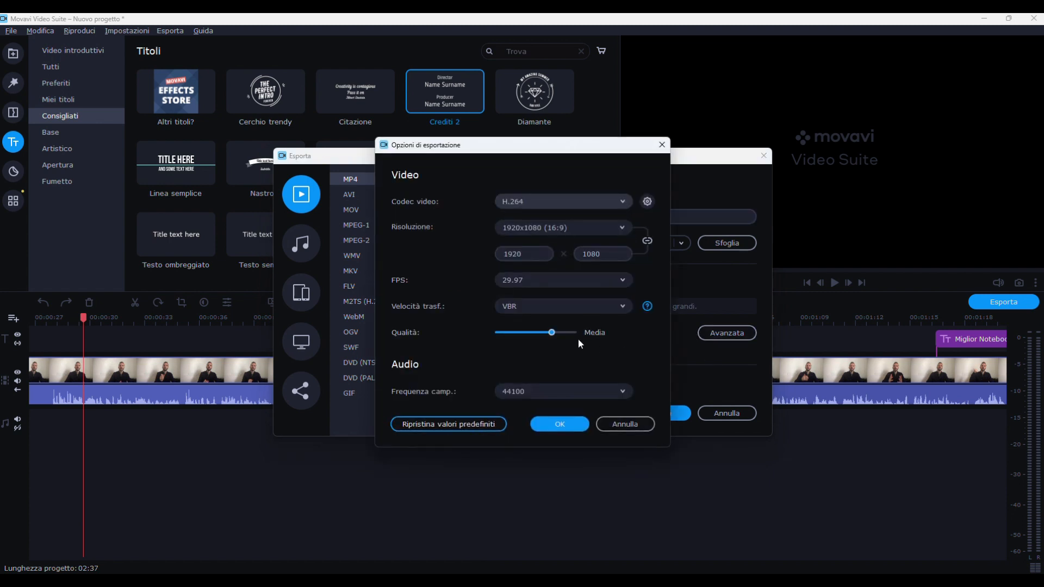
drag(549, 334, 595, 331)
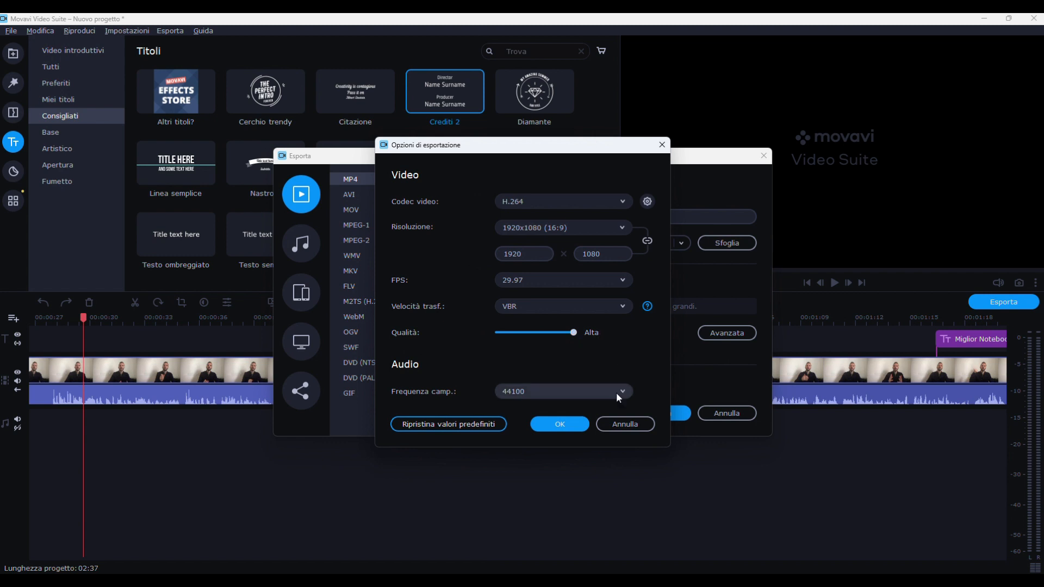
click(560, 424)
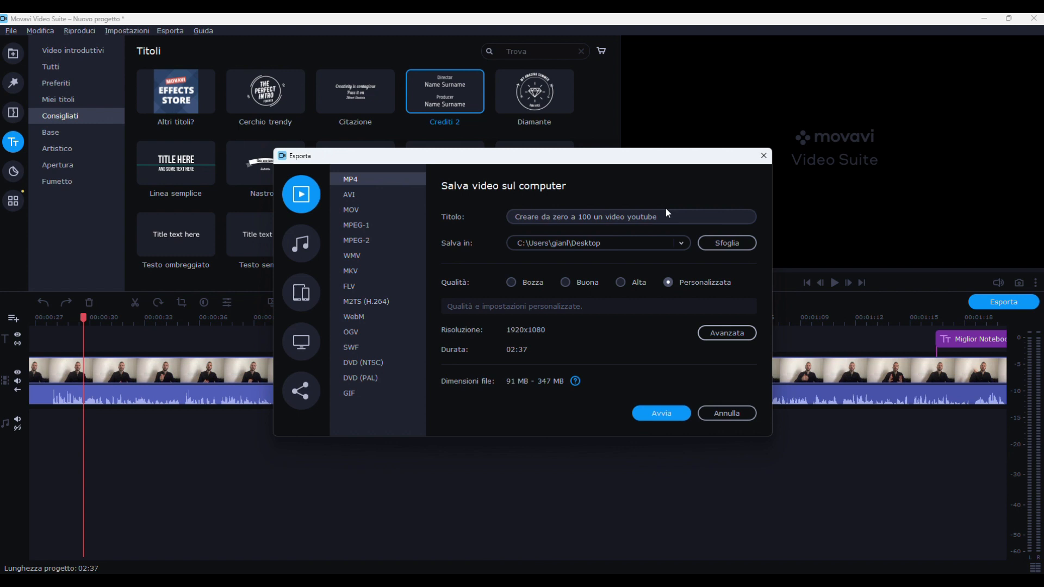
click(658, 413)
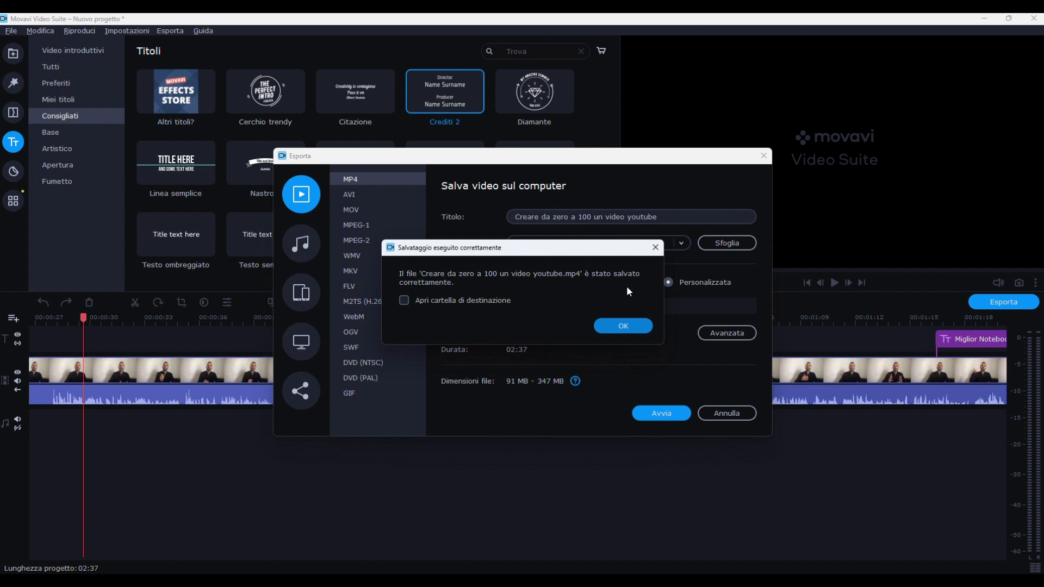
click(624, 325)
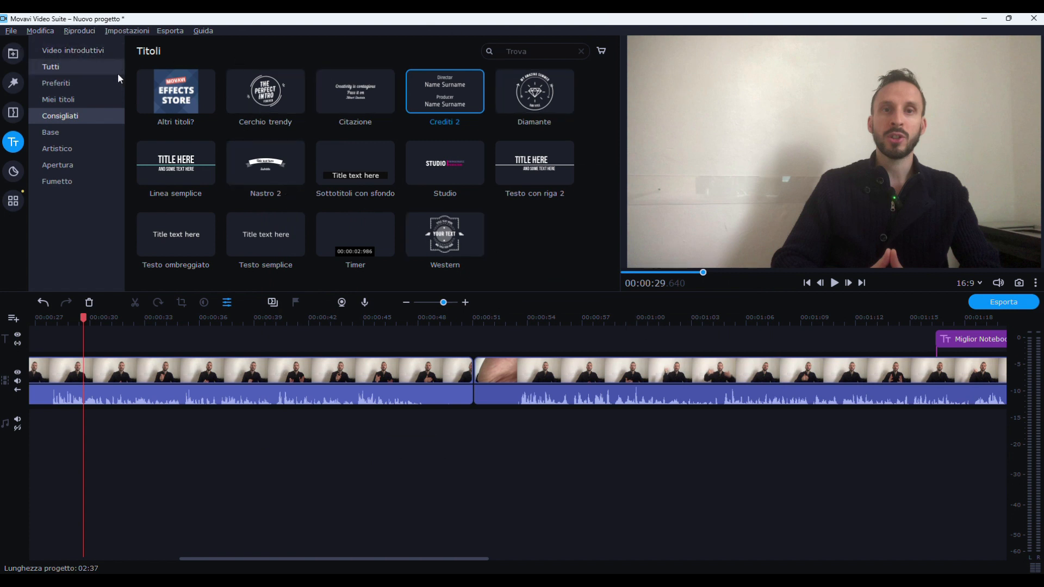
Save the project on the Desktop under the name "Progetto youtube"
click(11, 31)
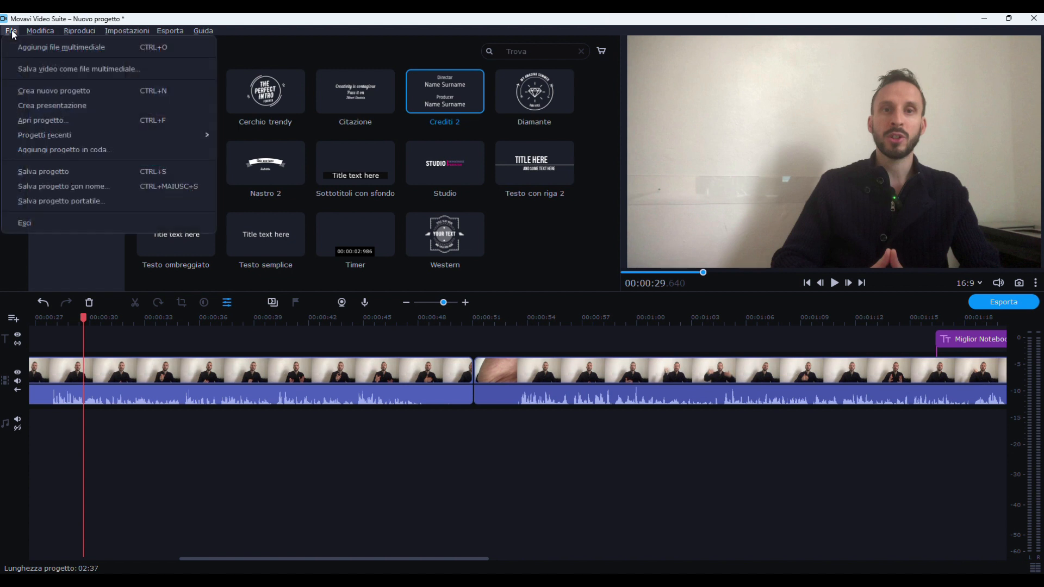
click(59, 185)
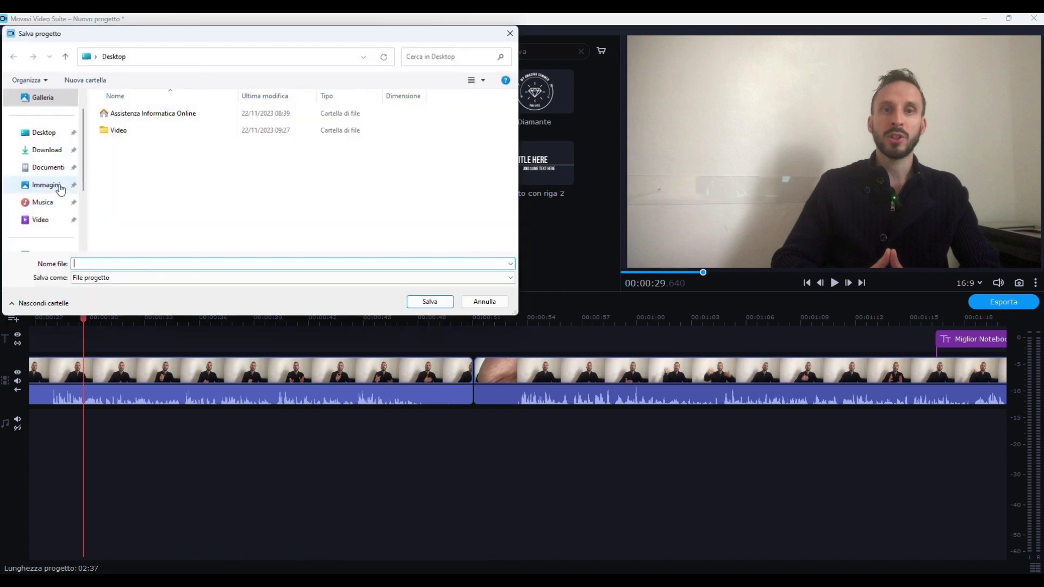
click(41, 133)
click(113, 262)
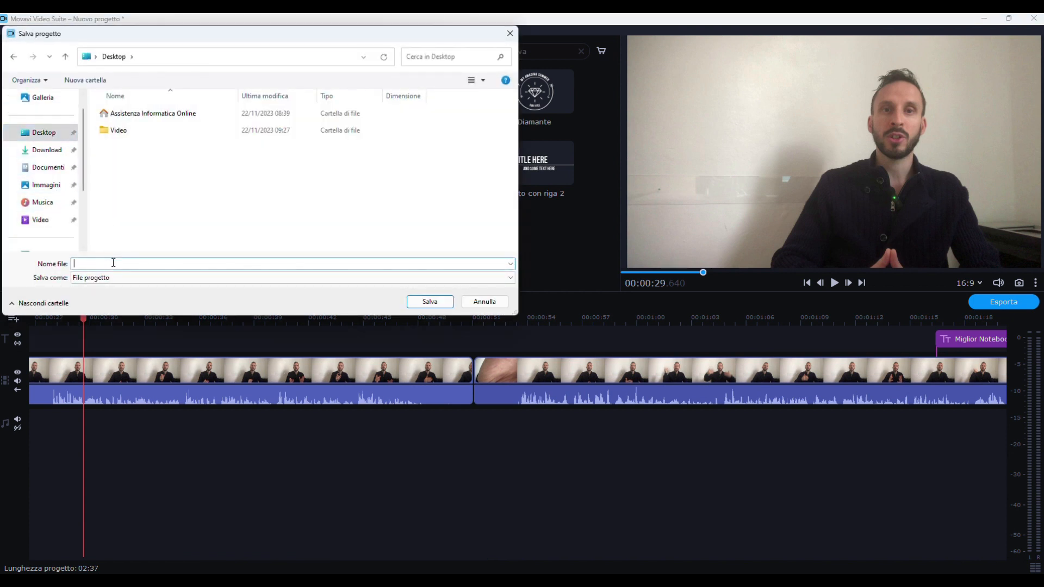
text(Progetto youtube)
click(429, 302)
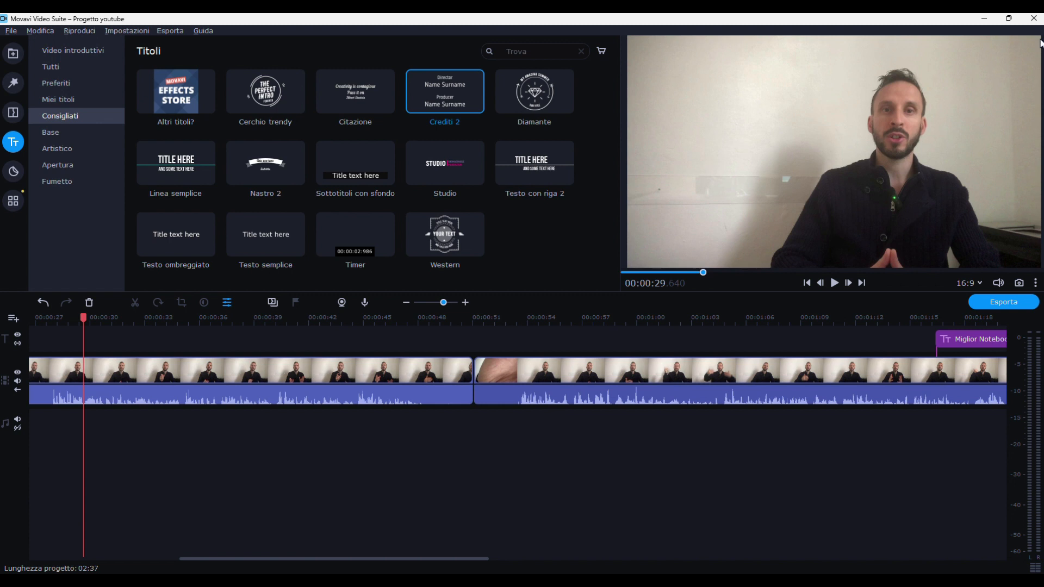
Close the video editor and rearrange the exported video and project file icons on the desktop
click(1032, 18)
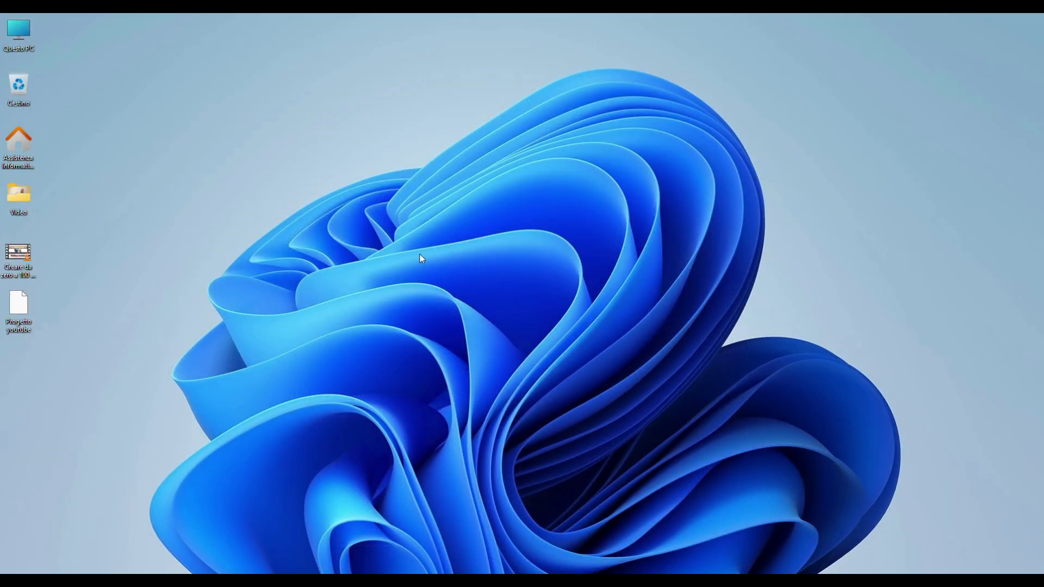
drag(19, 256, 474, 145)
drag(25, 311, 20, 256)
drag(477, 145, 478, 200)
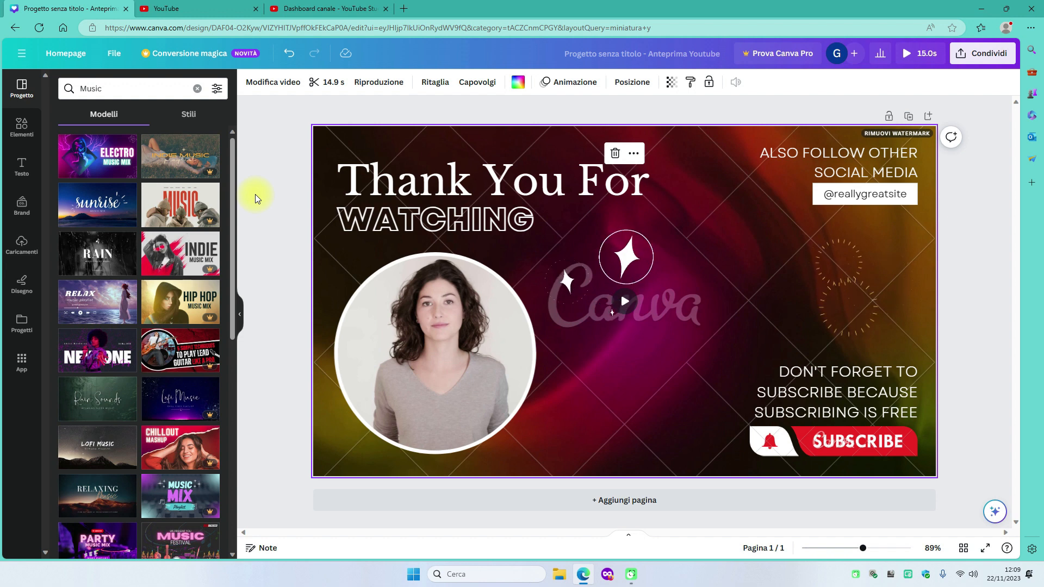
In Canva, apply the Pink and Blue Electro Music Channel YouTube Thumbnail template to the page
click(88, 149)
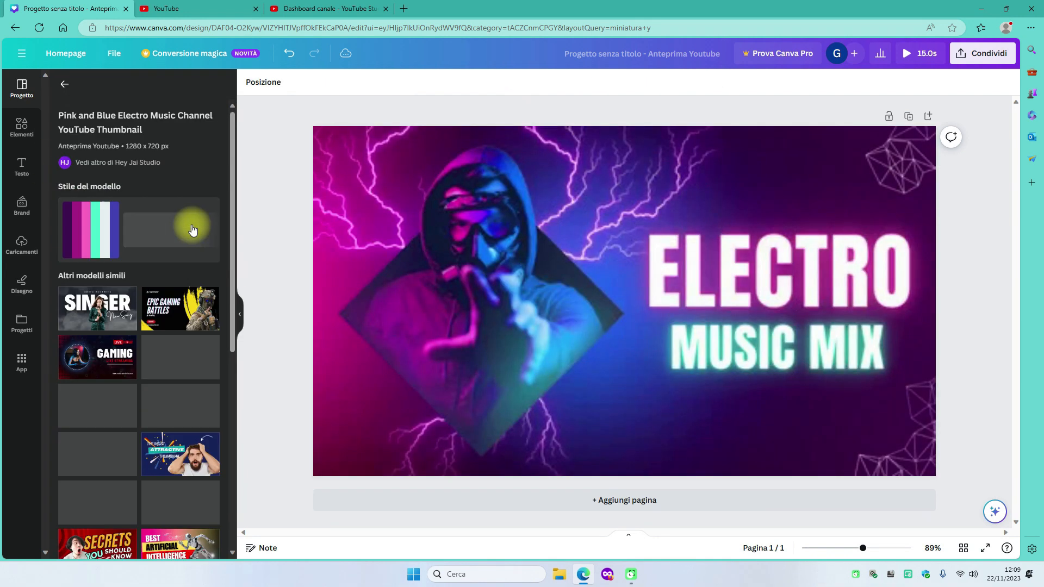
click(519, 290)
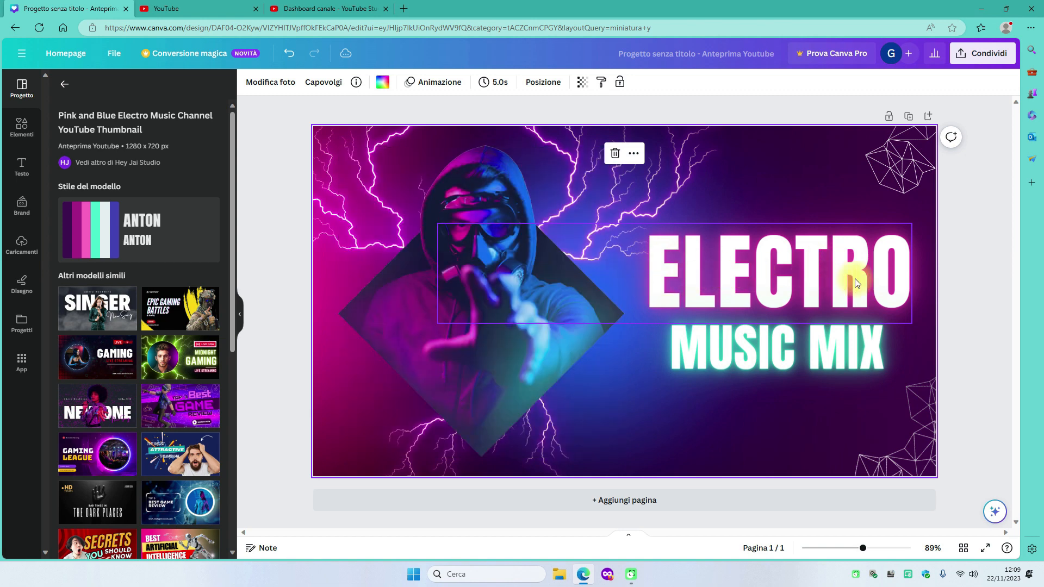
Replace the thumbnail's ELECTRO heading with the text "CREARE VIDEO YOUTUBE DA ZERO A CENTO"
double_click(891, 331)
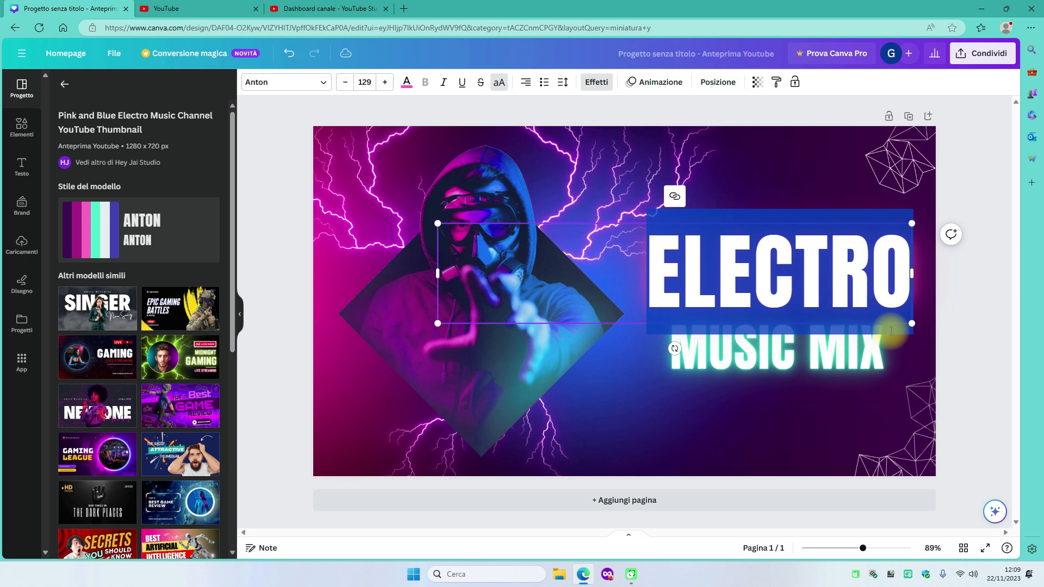
key(BackSpace)
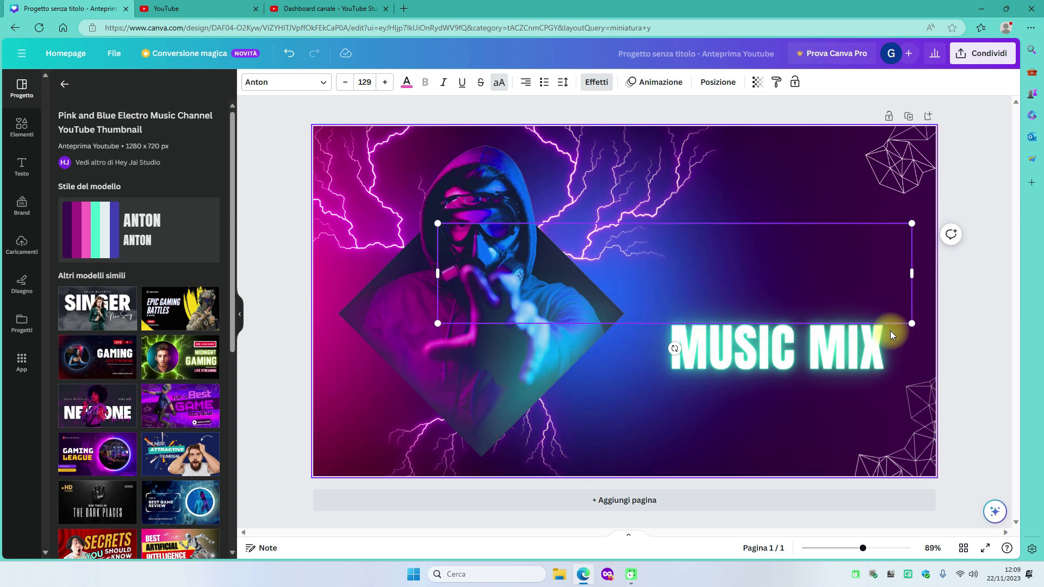
text(CRE)
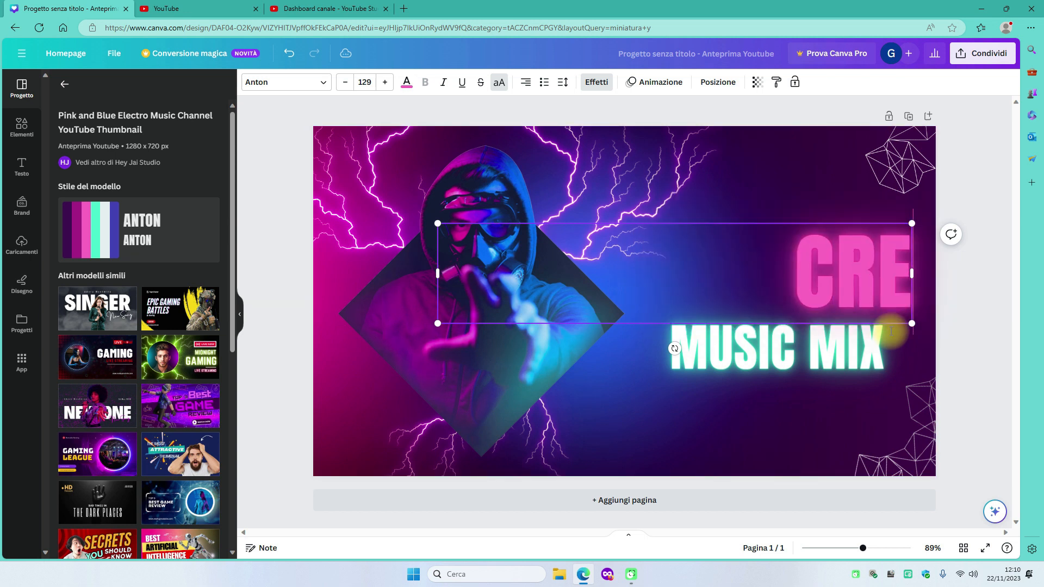
text(ARE VIDEO)
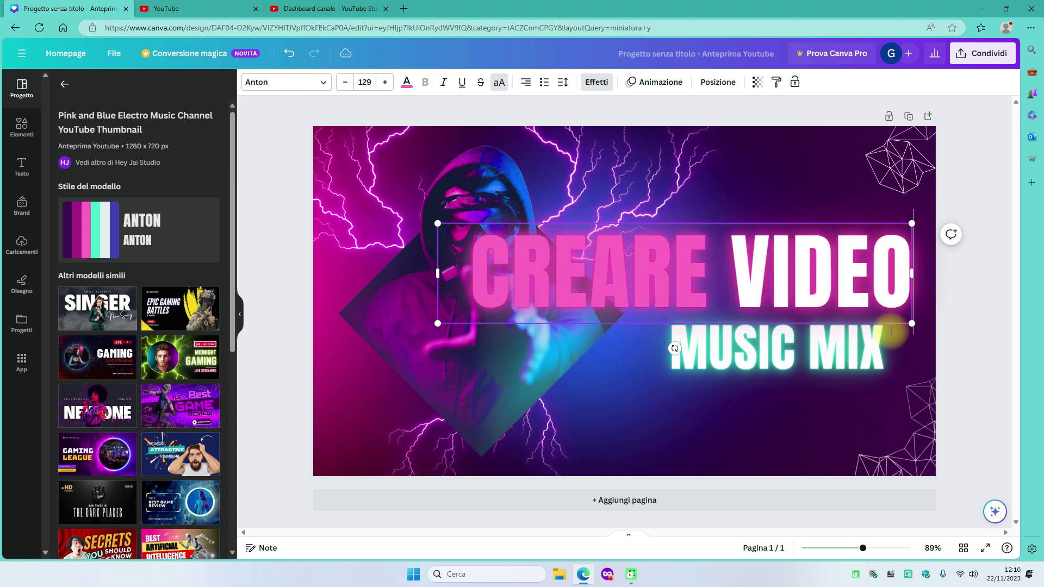
key(Return)
text(YOUTUB)
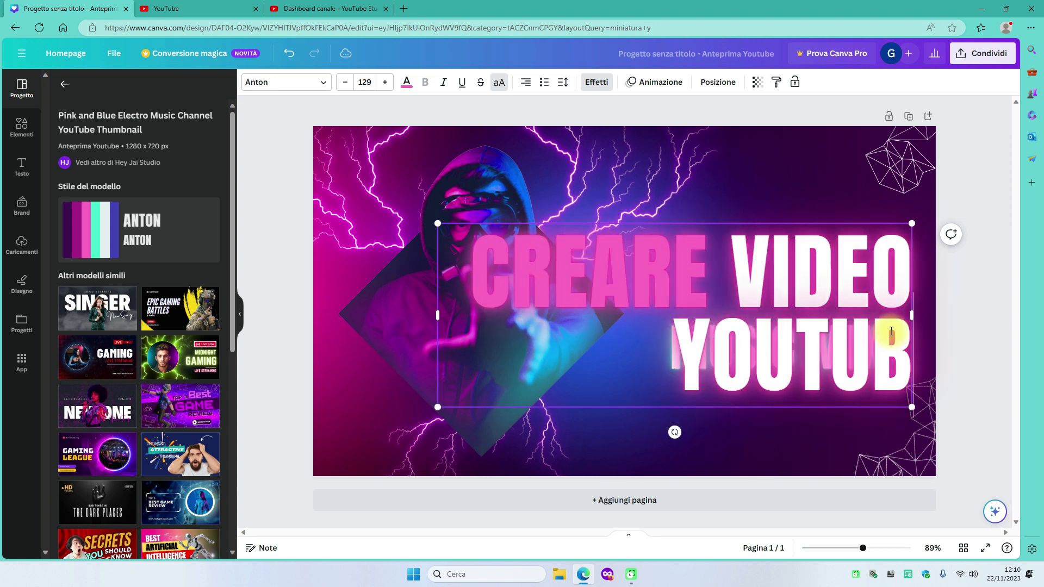
text(E DA)
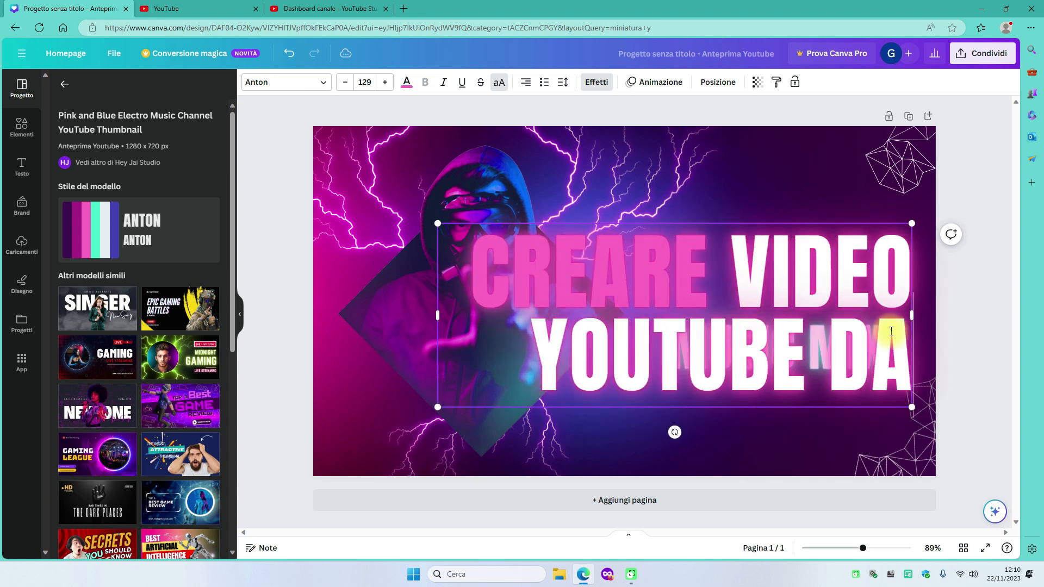
text( ZERO A CE)
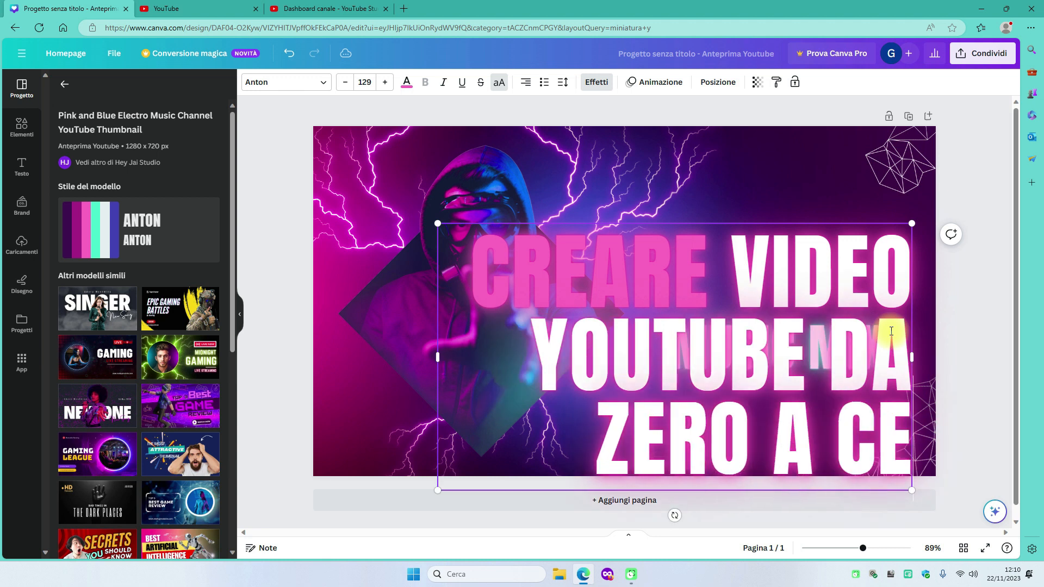
text(NTO)
Delete the "MUSIC MIX" text and reposition the three-line heading over the right part of the thumbnail, fully inside the page
click(770, 228)
click(833, 192)
drag(855, 246, 618, 228)
click(850, 347)
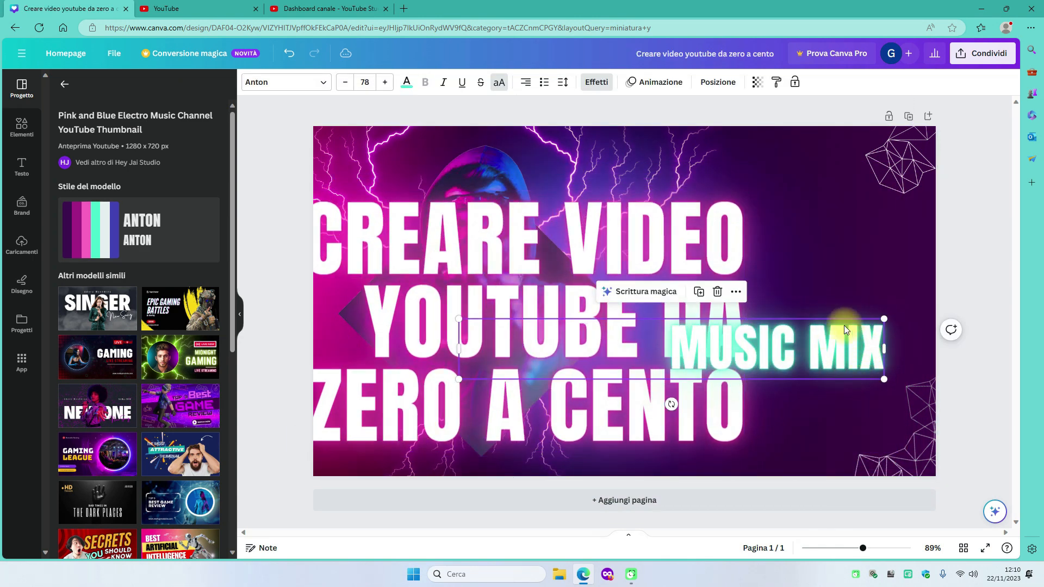
click(718, 293)
drag(655, 231, 801, 205)
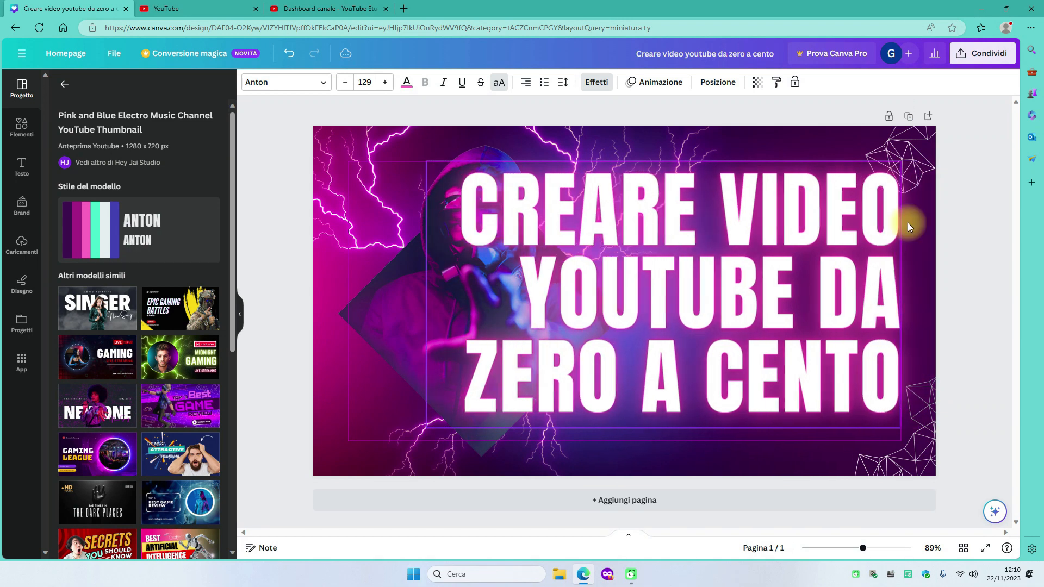
click(989, 235)
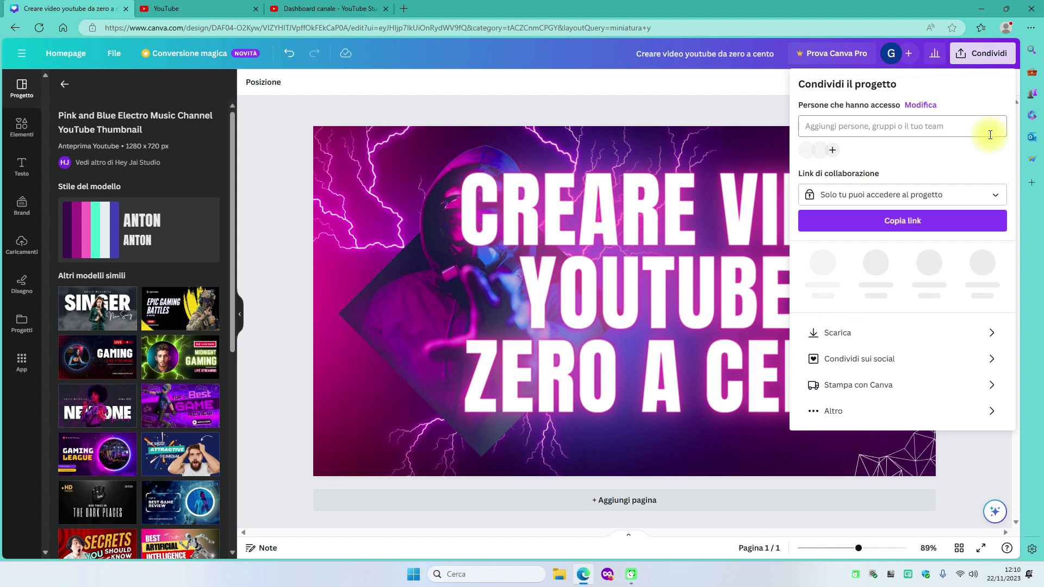
Download the thumbnail as a PNG file and minimise the browser to reach the desktop
click(869, 329)
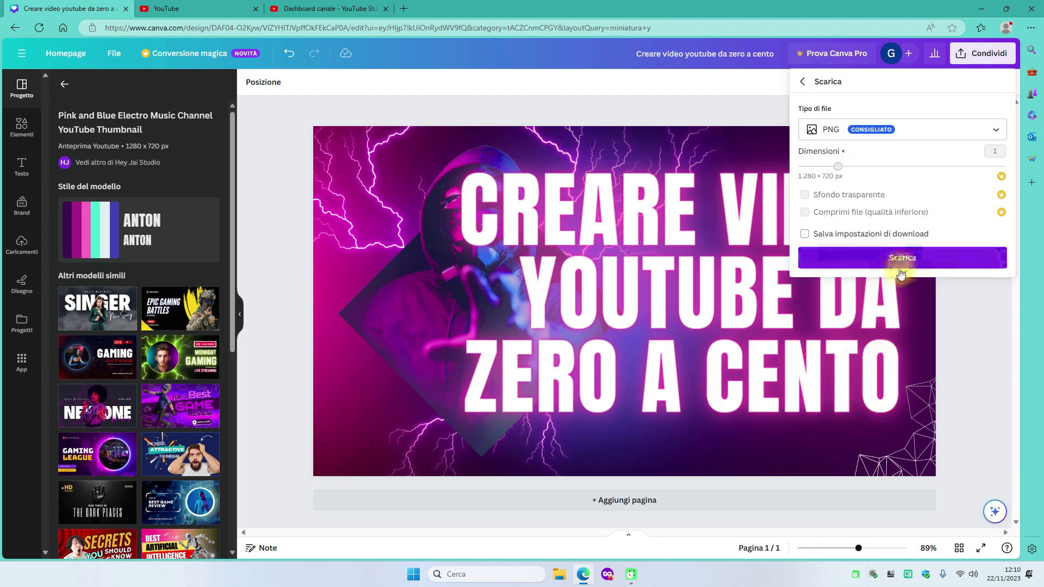
click(898, 265)
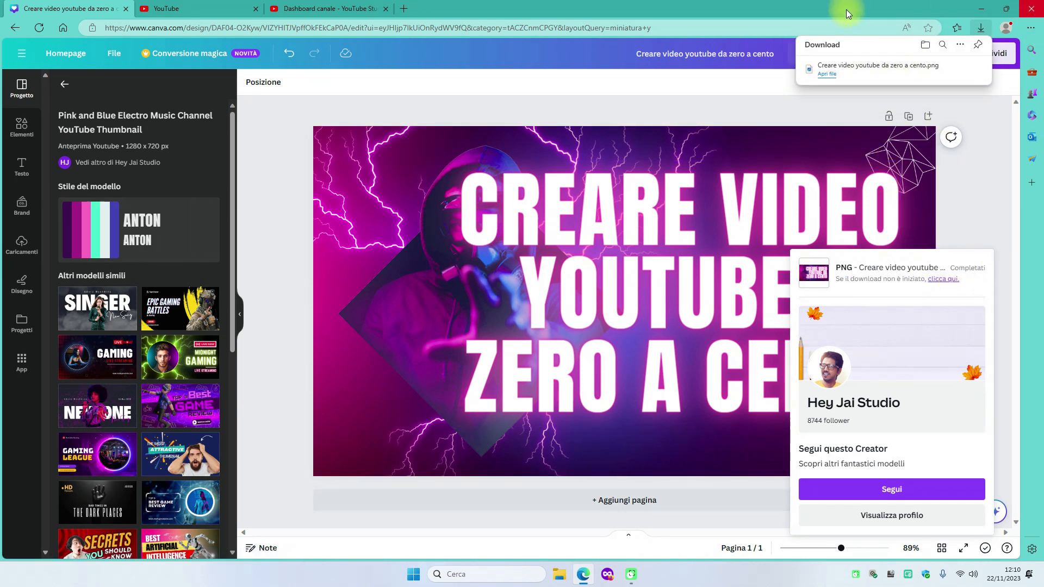
click(981, 10)
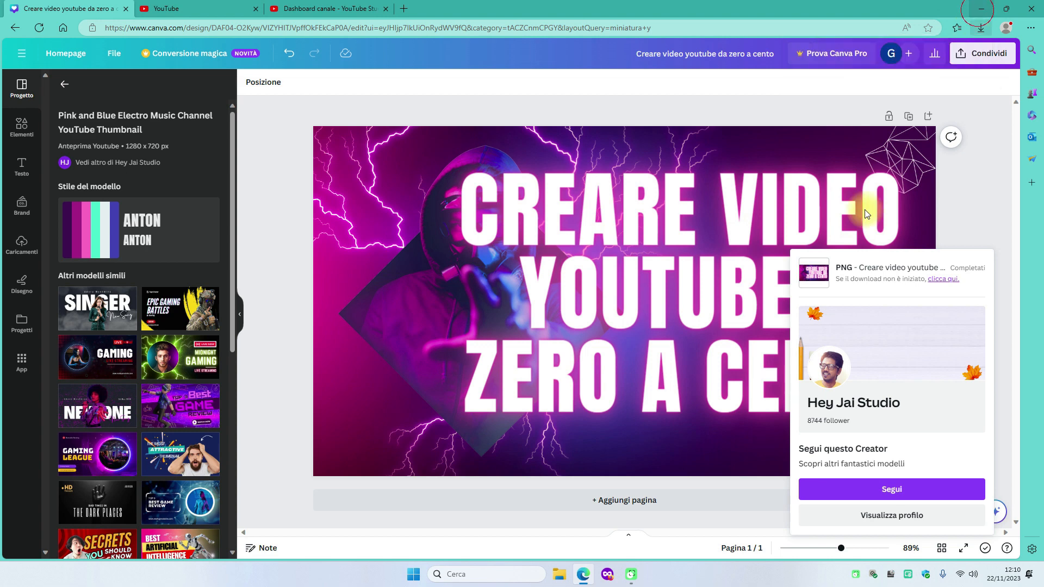
Move the downloaded thumbnail to an empty area of the desktop, view it full size, and close the viewer
drag(23, 406, 271, 142)
double_click(272, 139)
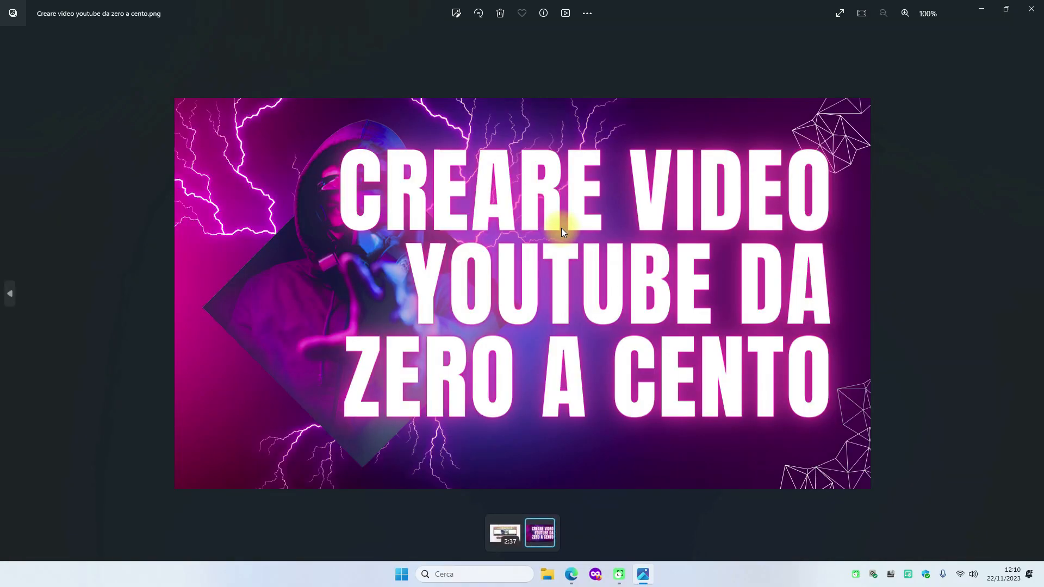
click(1031, 9)
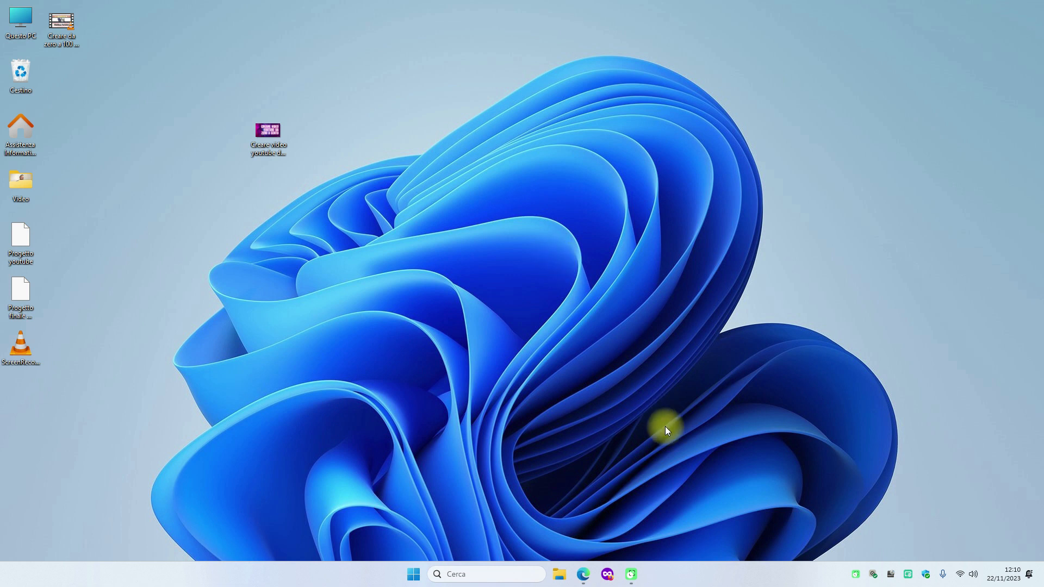
Switch to YouTube Studio and upload the MP4 video "Creare da zero a 100 un video youtube" from the Desktop
click(582, 577)
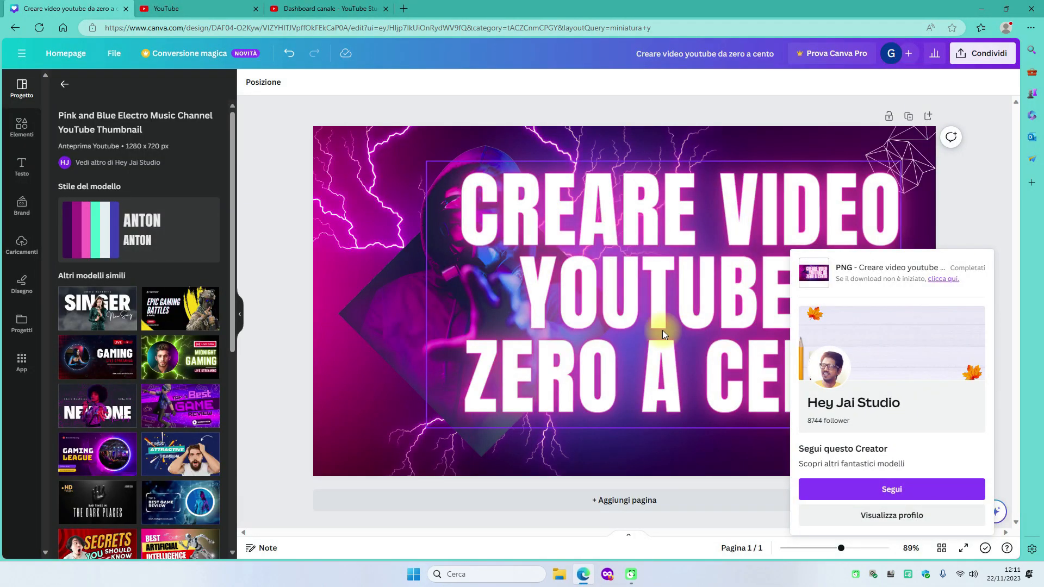
click(321, 9)
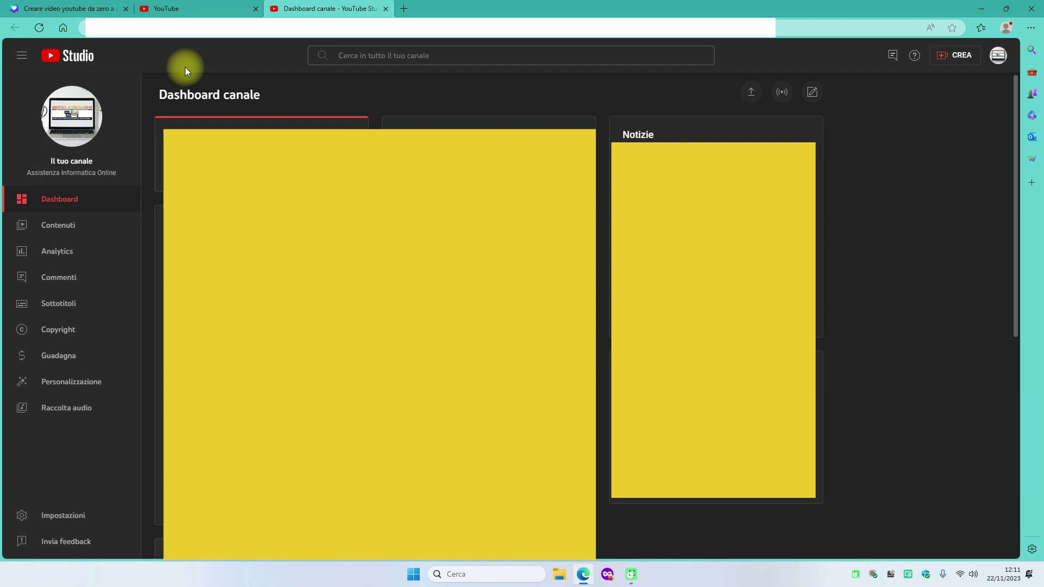
click(752, 94)
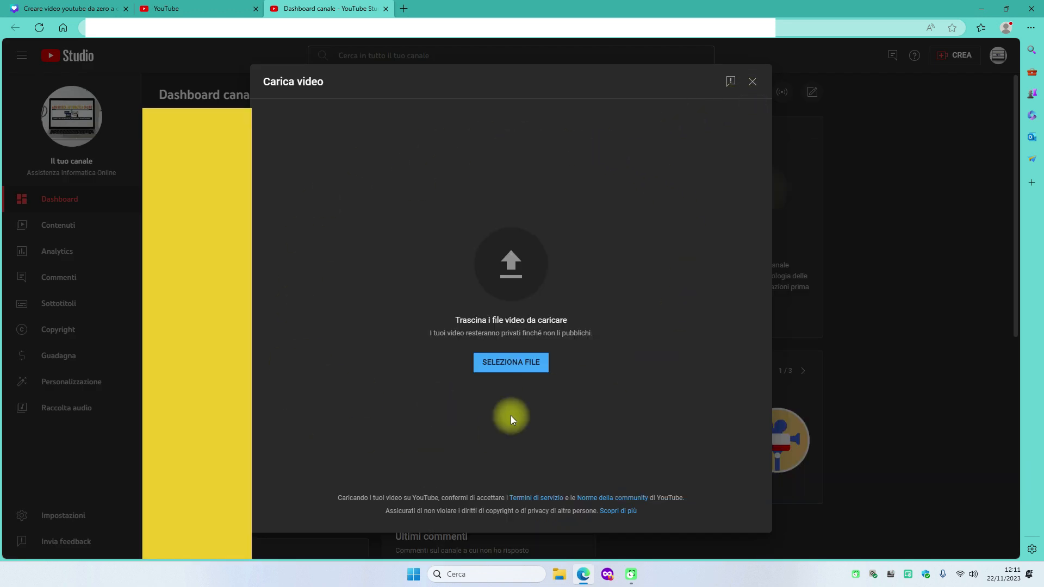
click(507, 372)
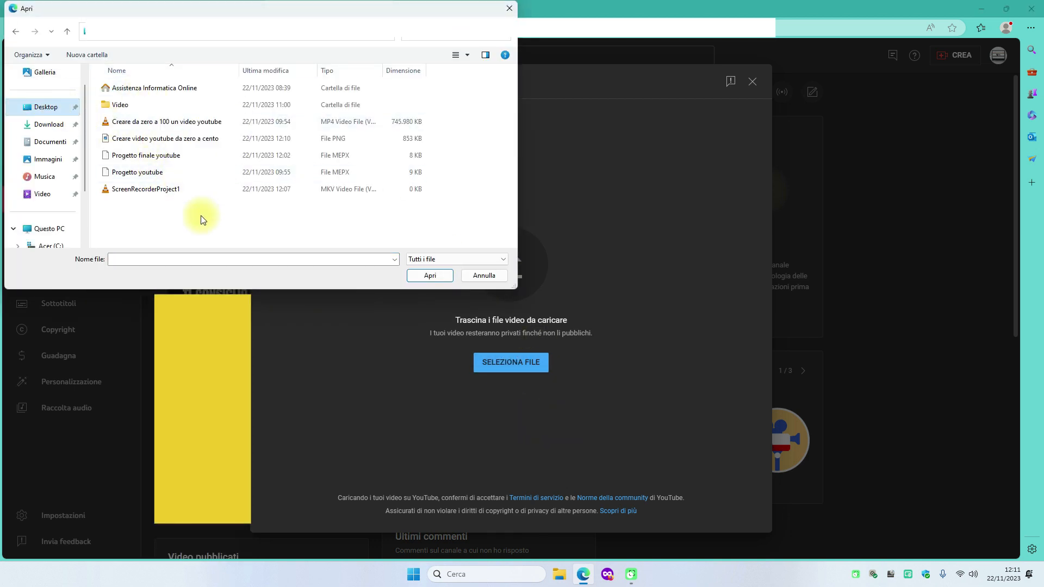
click(184, 126)
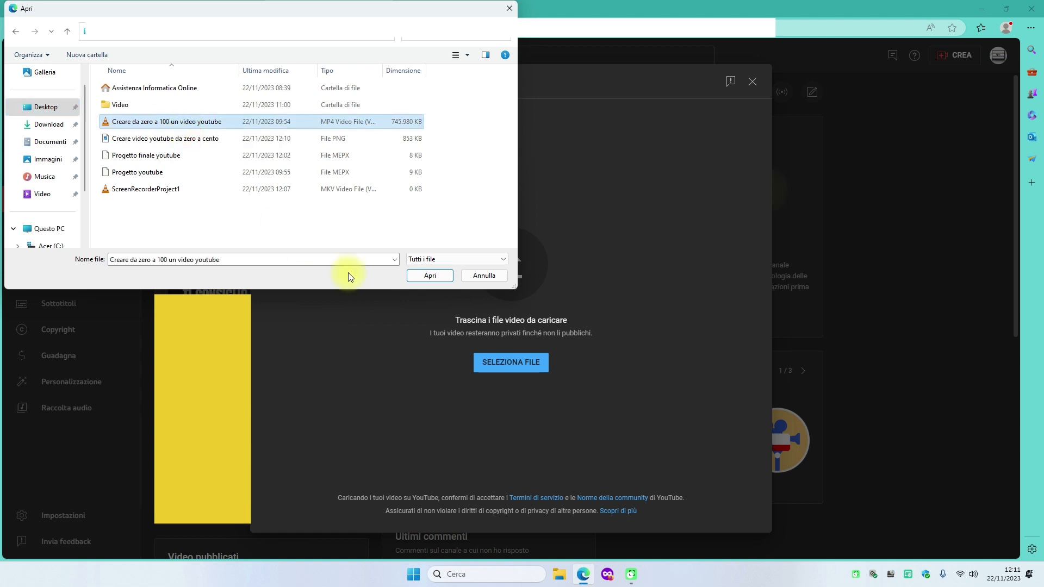
click(430, 276)
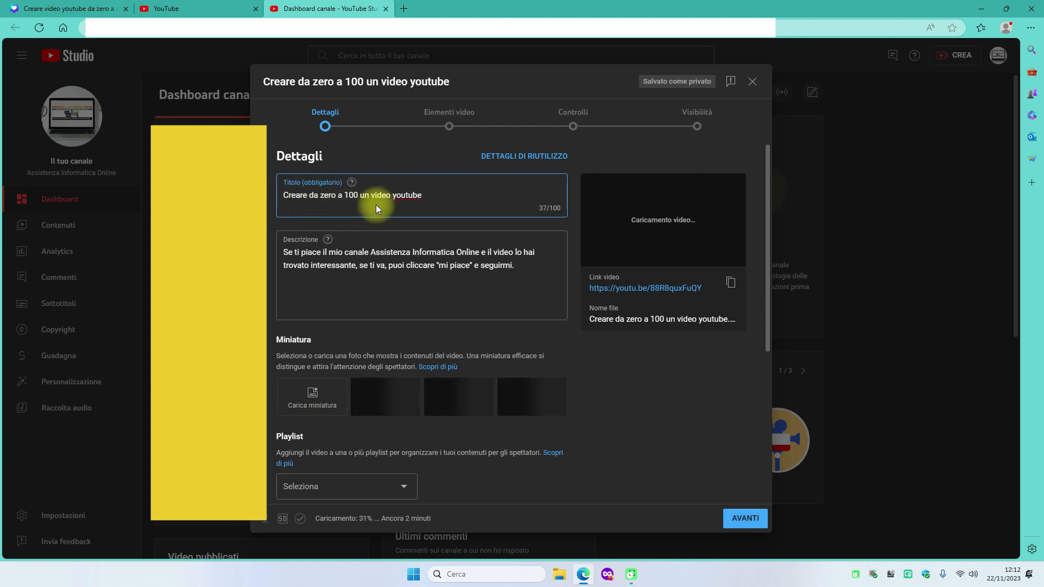
Replace "100" with "cento" in the video title so it reads "Creare da zero a cento un video youtube"
click(500, 188)
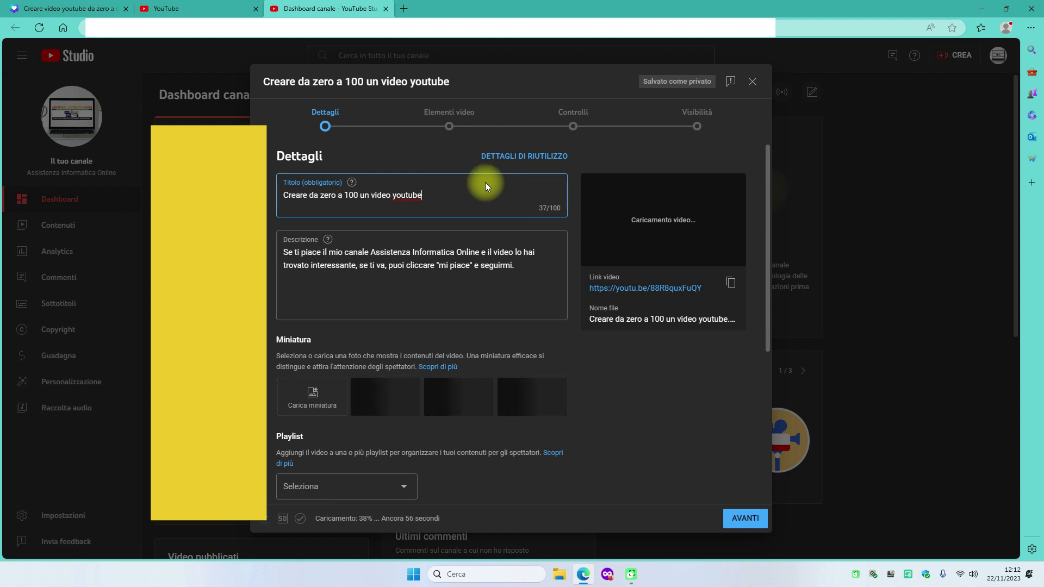
click(357, 194)
key(BackSpace)
key(BackSpace)
key(BackSpace)
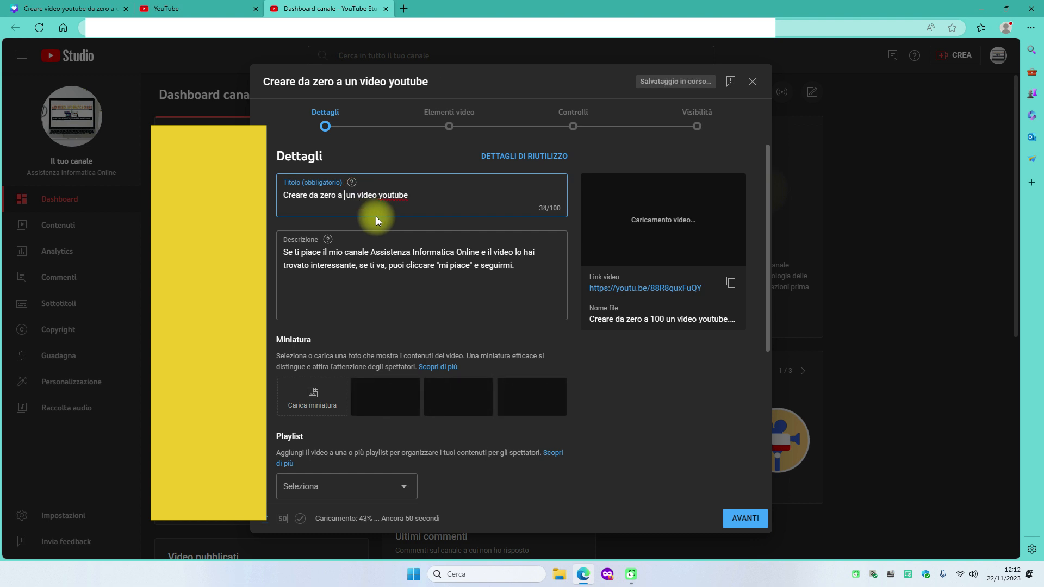
text(can)
key(BackSpace)
text(e)
key(BackSpace)
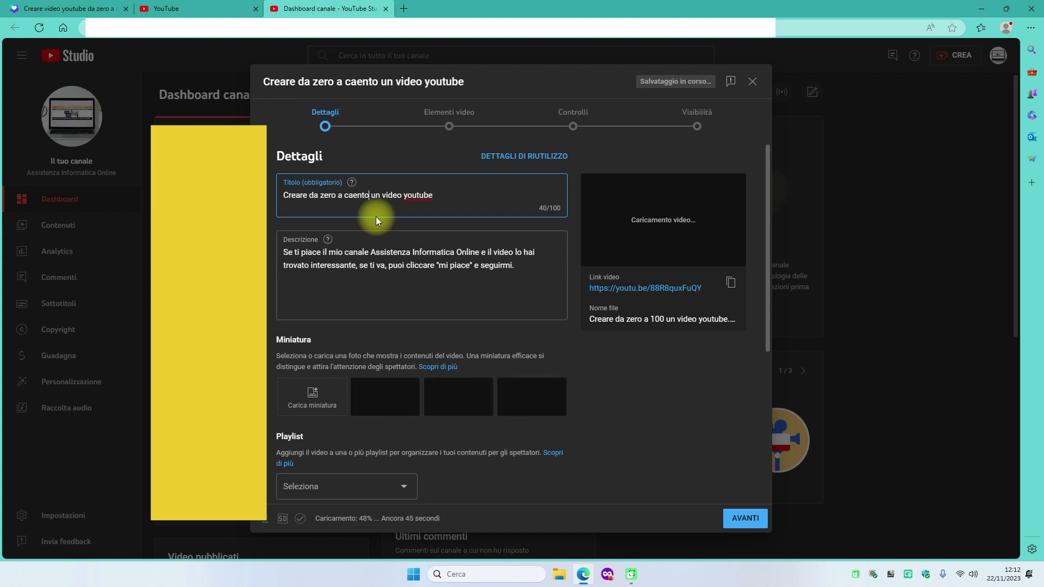
key(BackSpace)
text(ento)
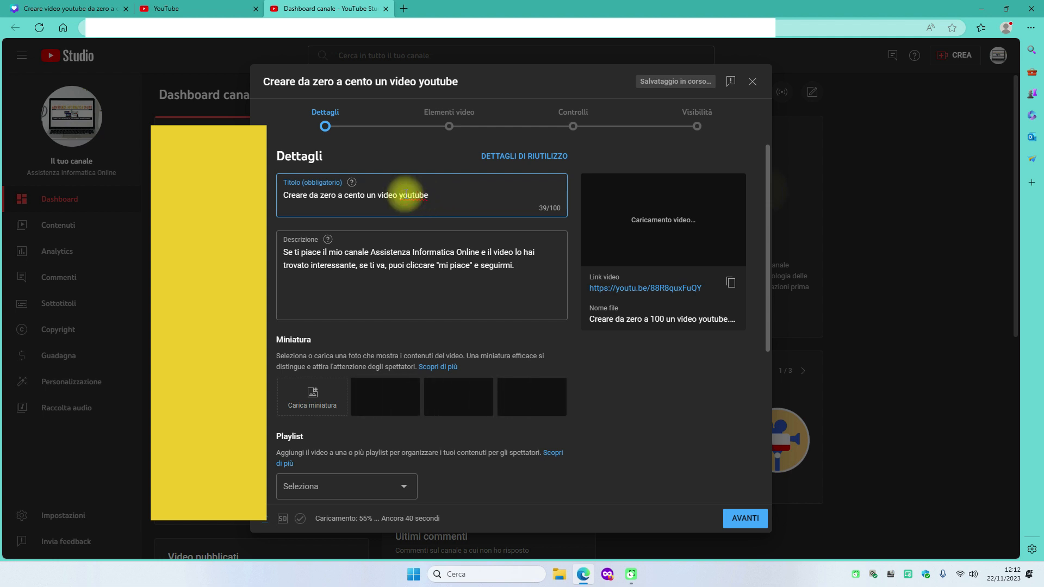
Correct the capitalisation of the last word in the video title to "YouTube"
text(Y)
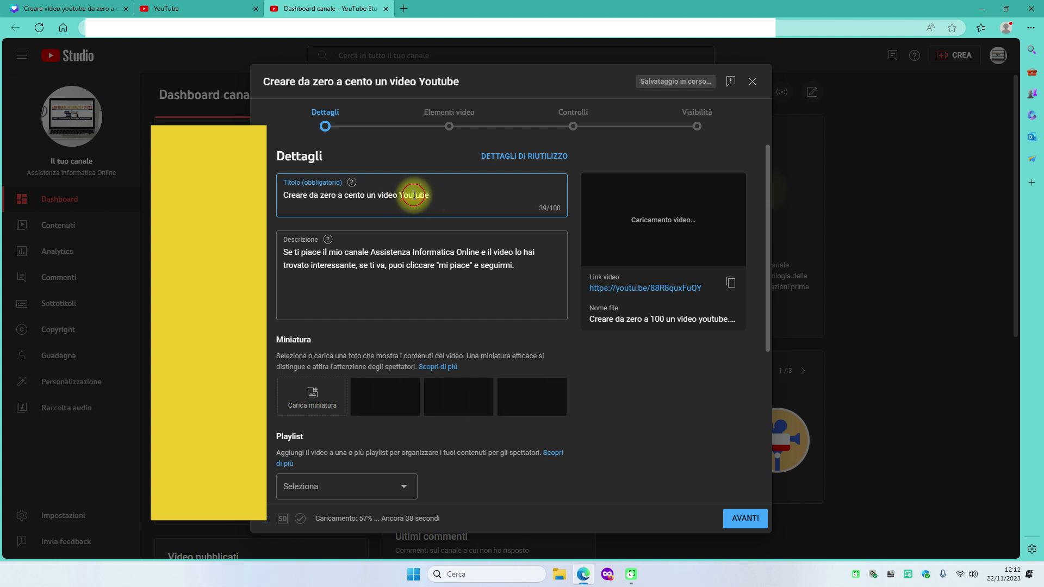
click(418, 204)
key(BackSpace)
text(T)
click(445, 194)
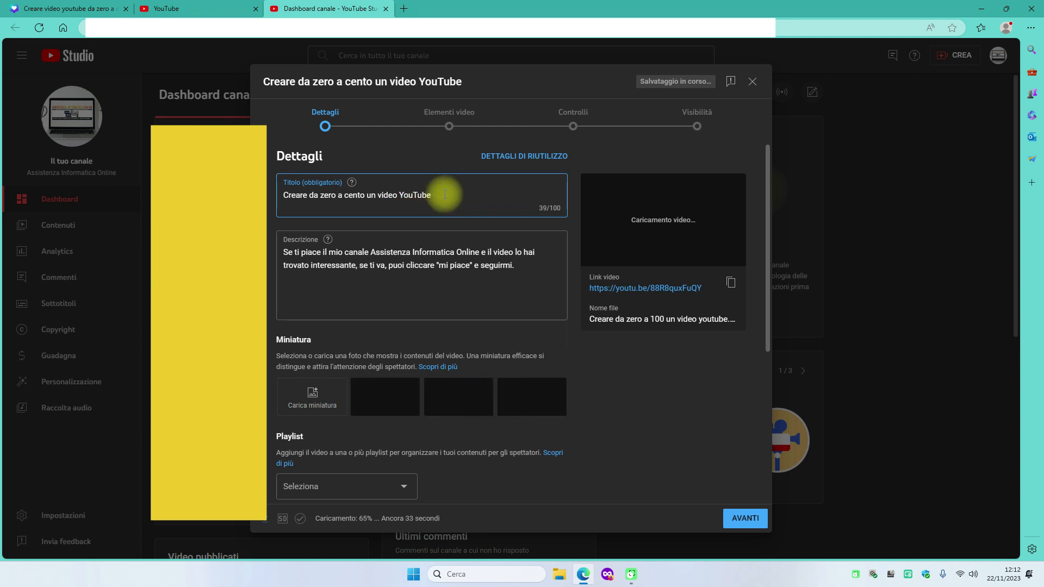
Add the line "In questo video vedremo come creare un videoclip da zero a cento su YouTube" at the end of the video description
click(522, 267)
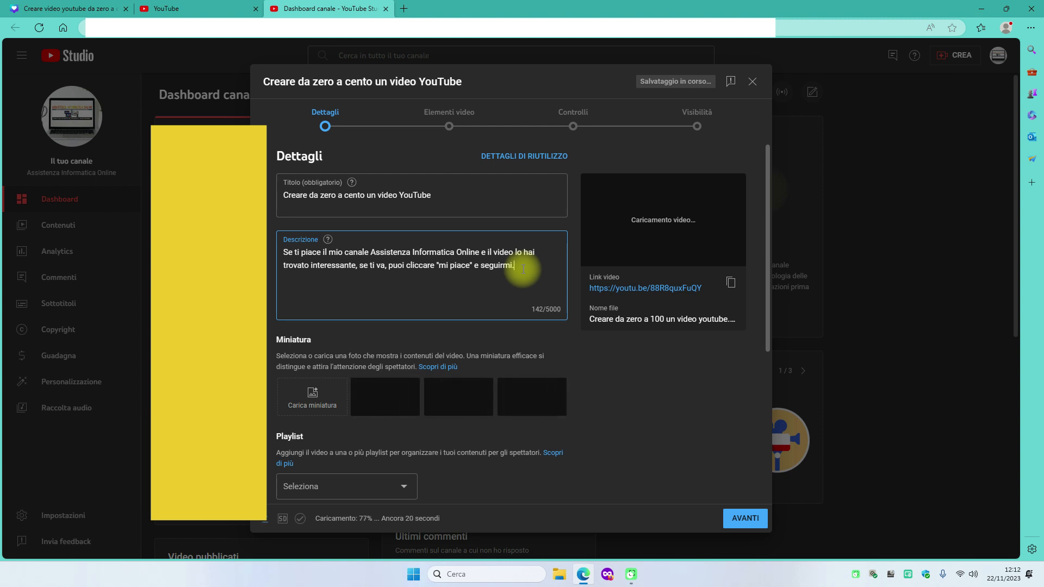
key(Return)
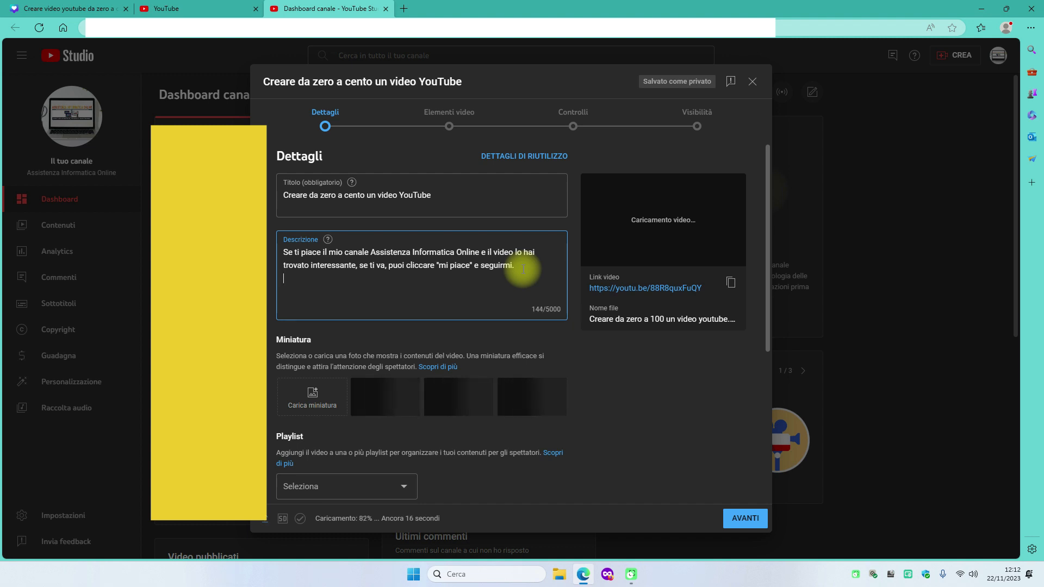
text(In questo video vedree)
key(BackSpace)
key(BackSpace)
key(BackSpace)
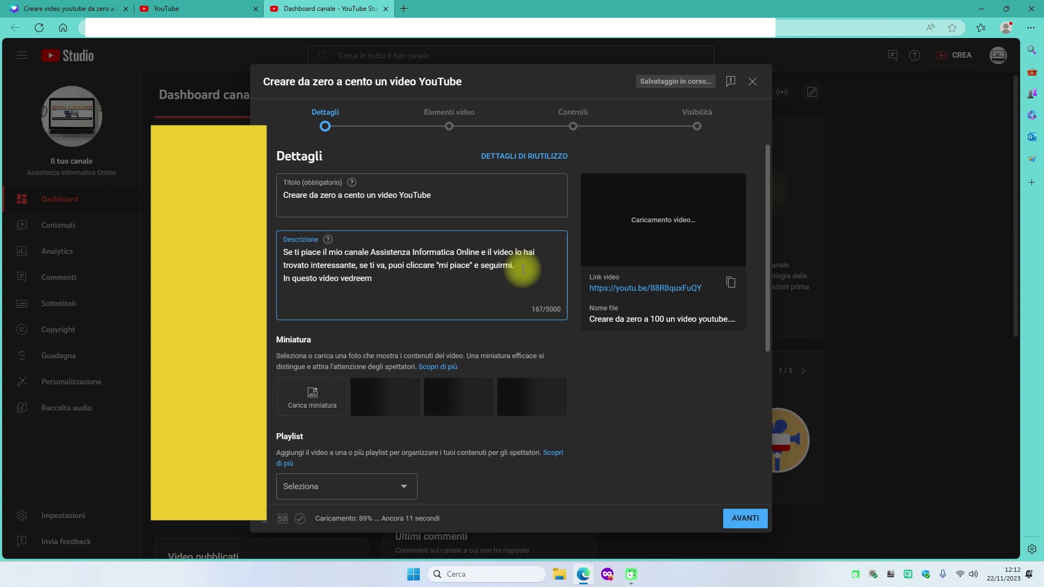
text(mo come creare un videoclip)
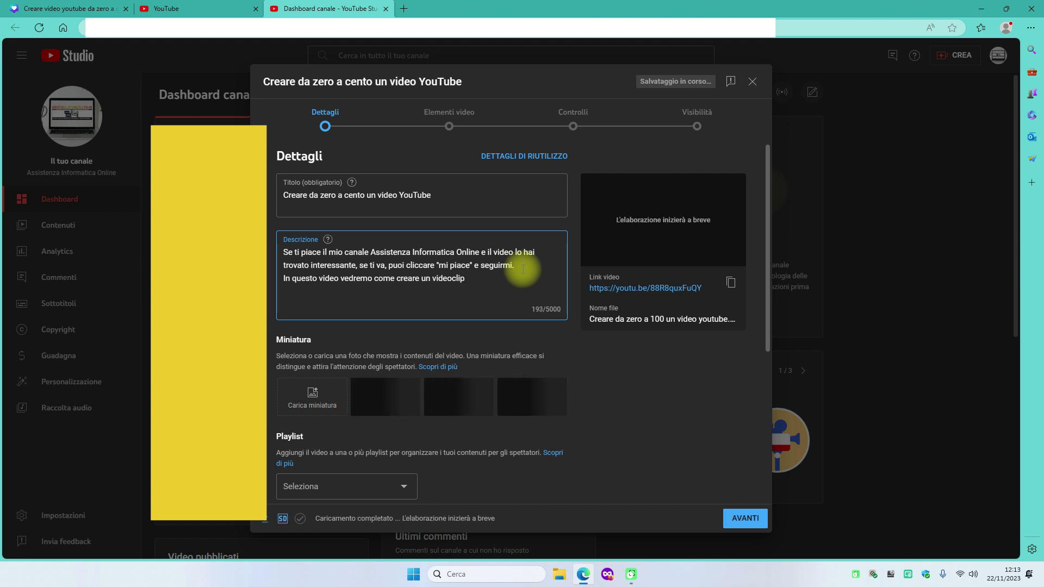
text(a zero a cento)
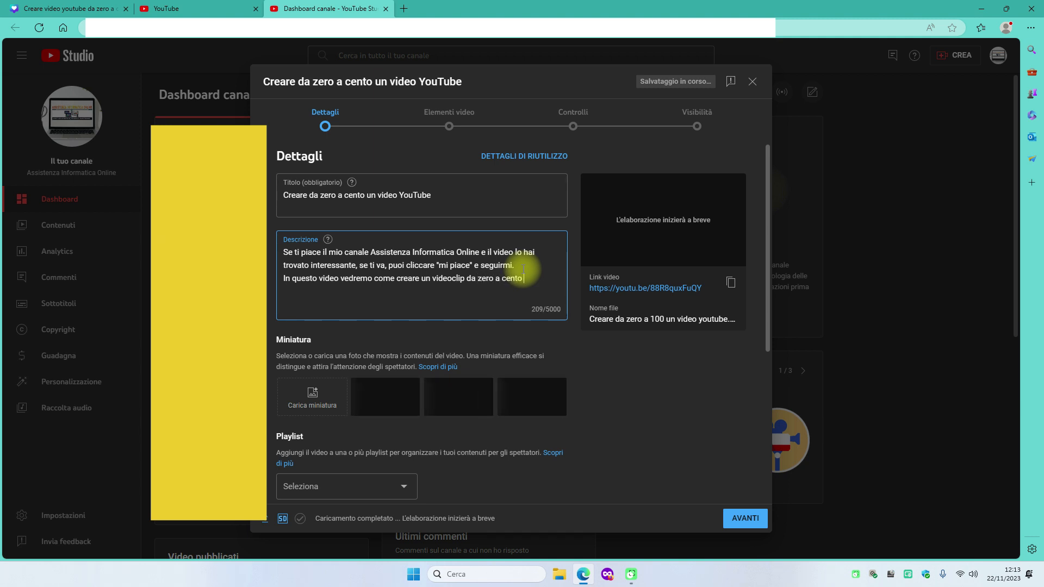
text( su )
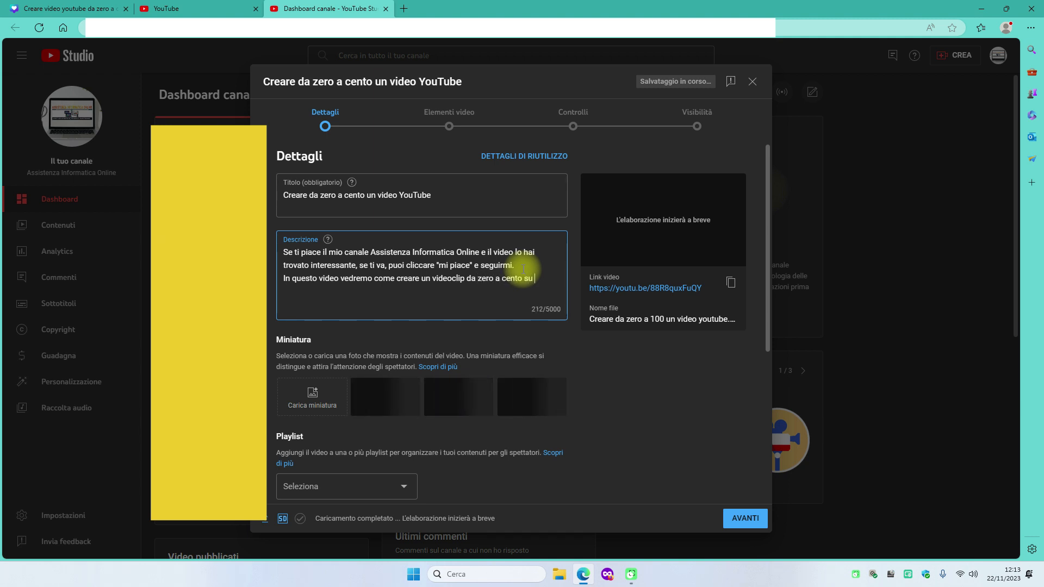
text(YouTube)
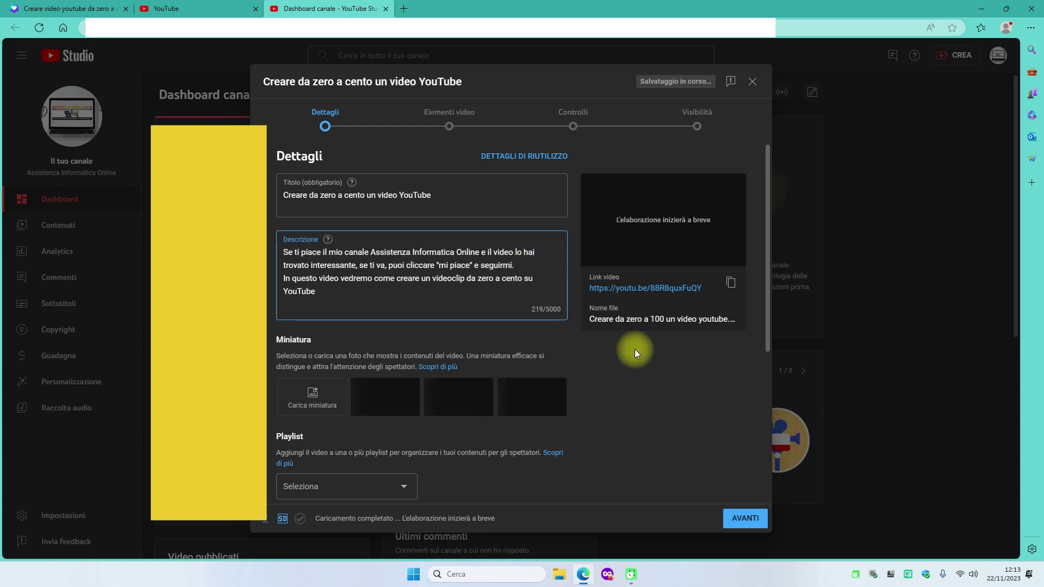
scroll(646, 358, down, 1)
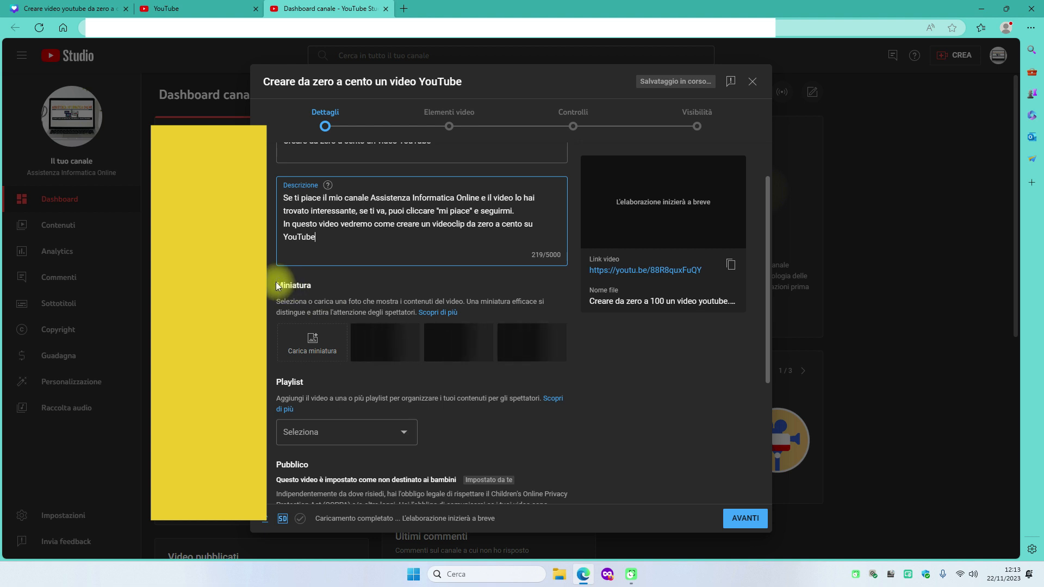
Upload the PNG image "Creare video youtube da zero a cento" as the video's custom thumbnail
click(316, 347)
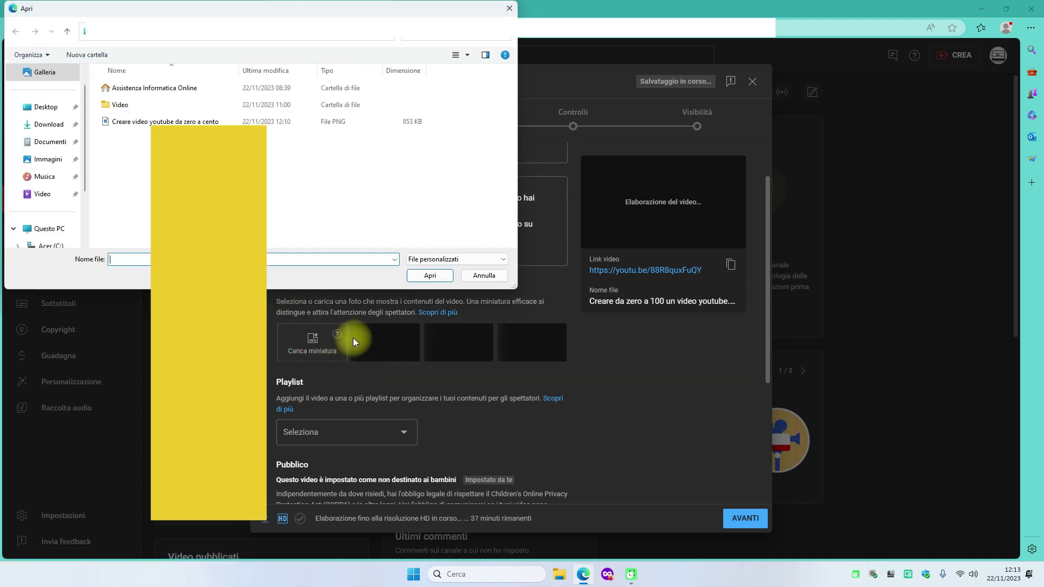
click(115, 122)
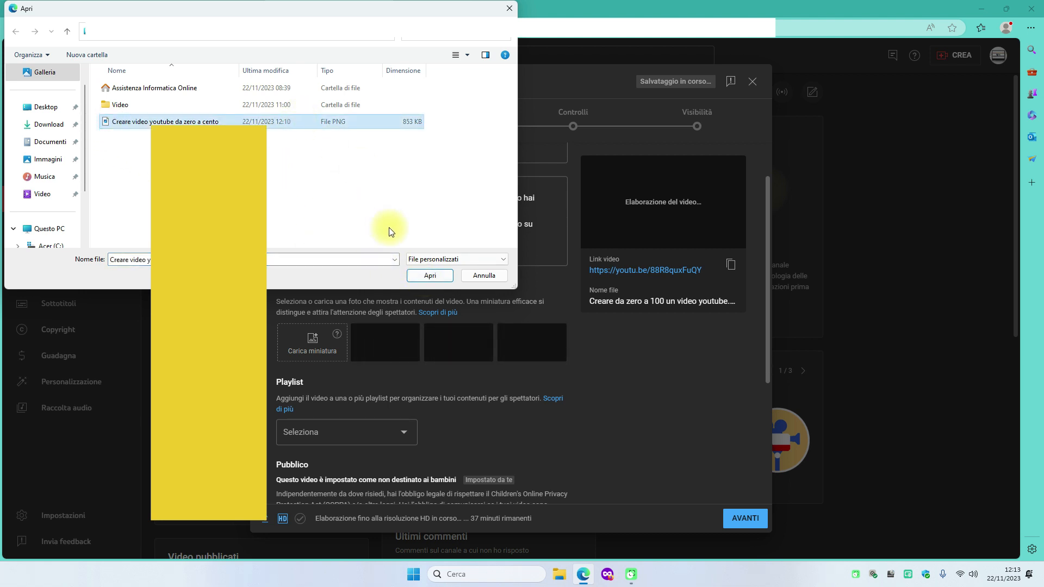
click(430, 275)
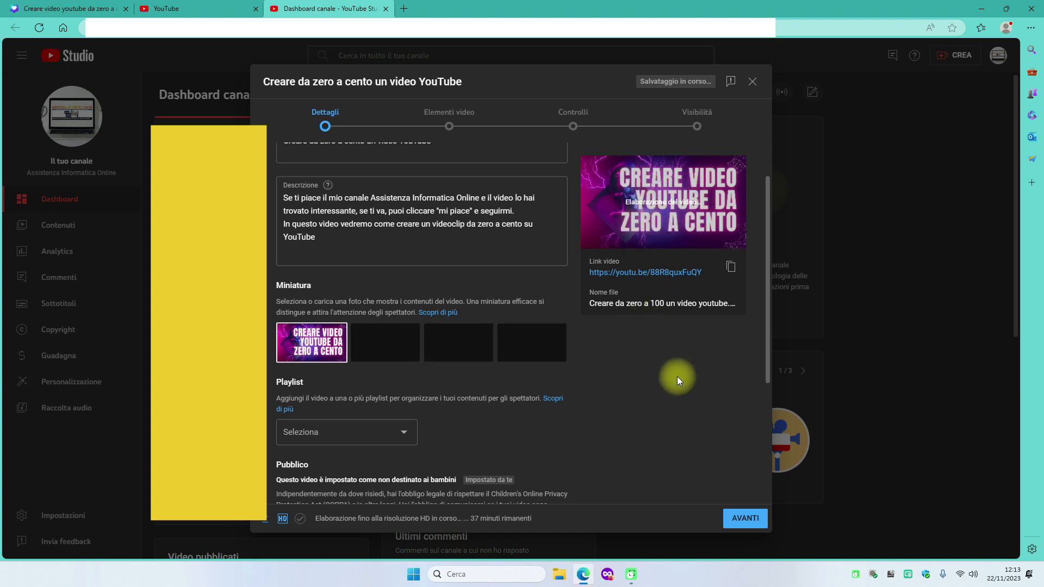
Add the video to the playlist "Argomenti vari"
scroll(337, 383, down, 1)
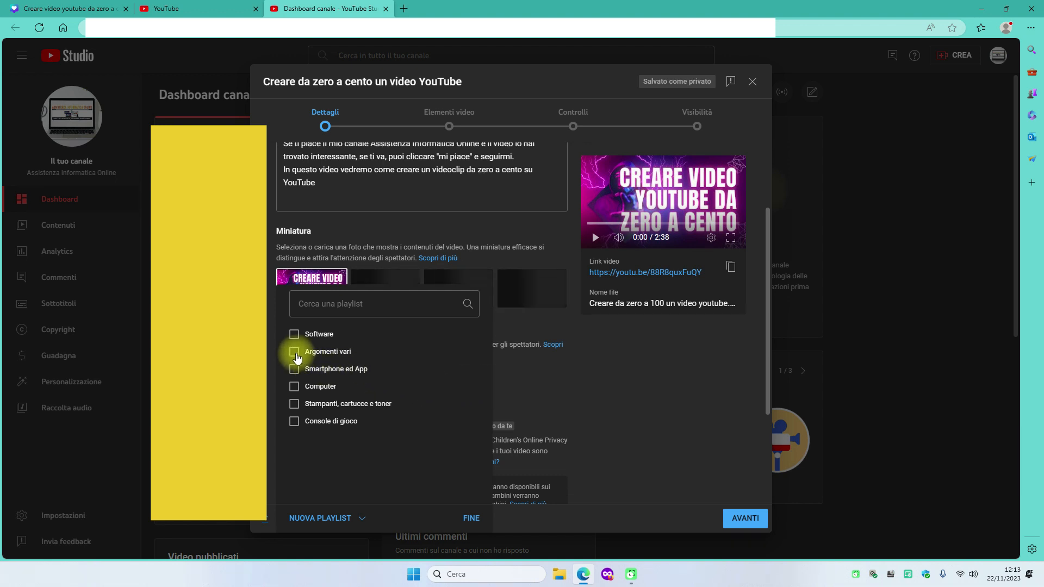
click(295, 353)
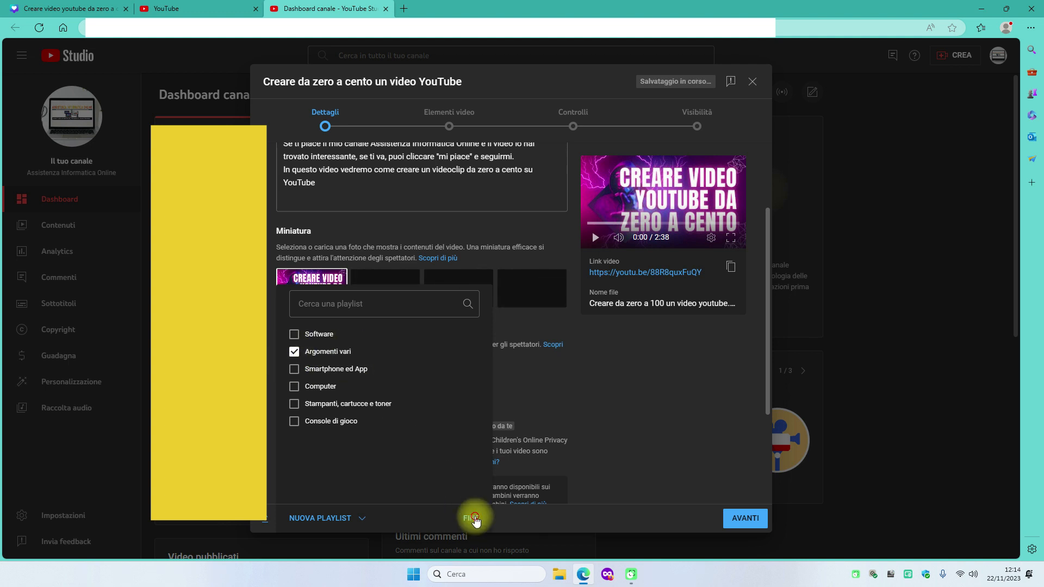
click(471, 518)
Continue through the video elements and checks stages without adding anything, and set the video's visibility to "Pubblico"
scroll(613, 415, down, 1)
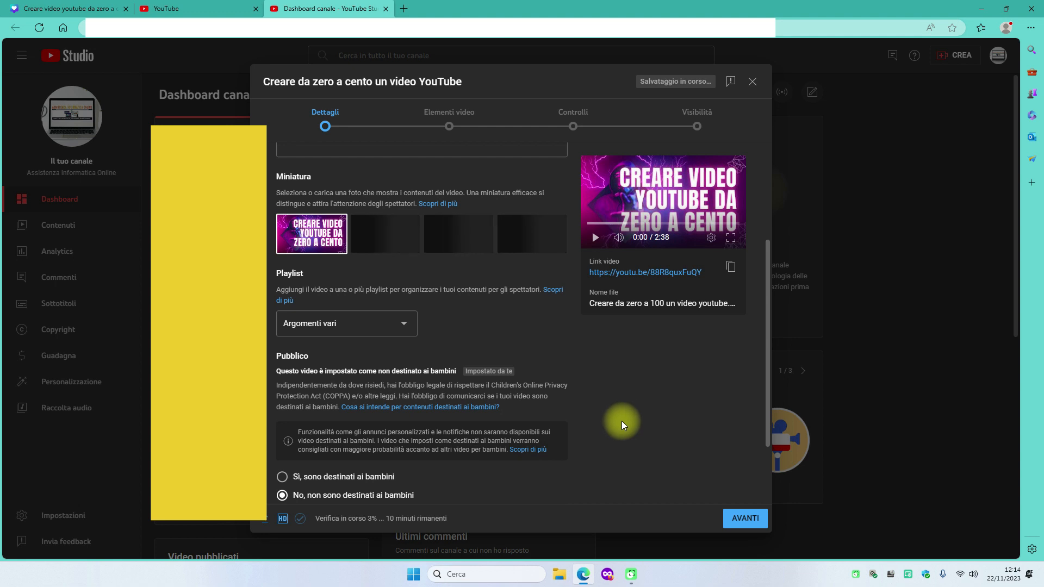
scroll(621, 421, down, 2)
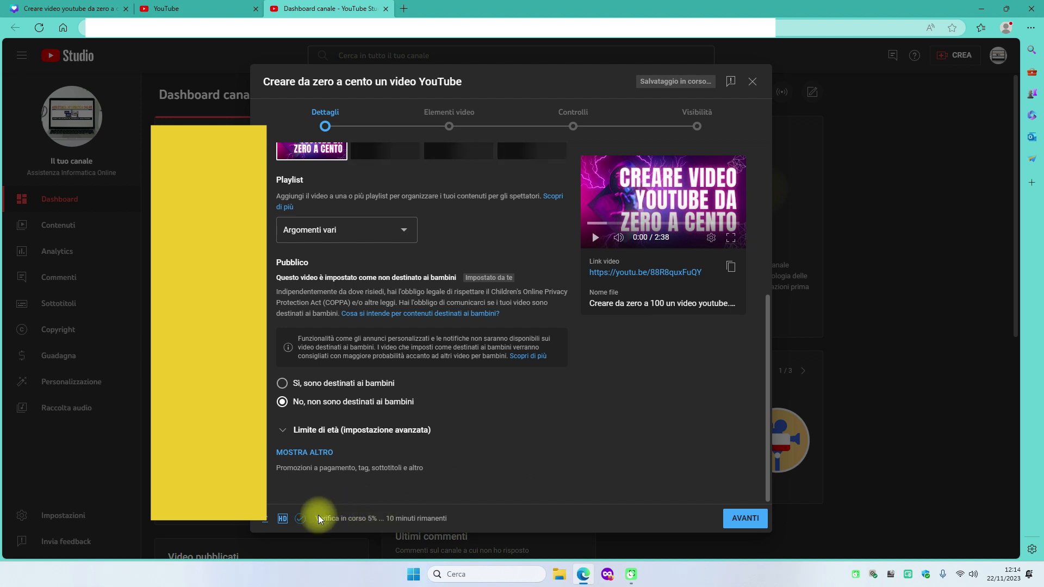
mouse_move(282, 518)
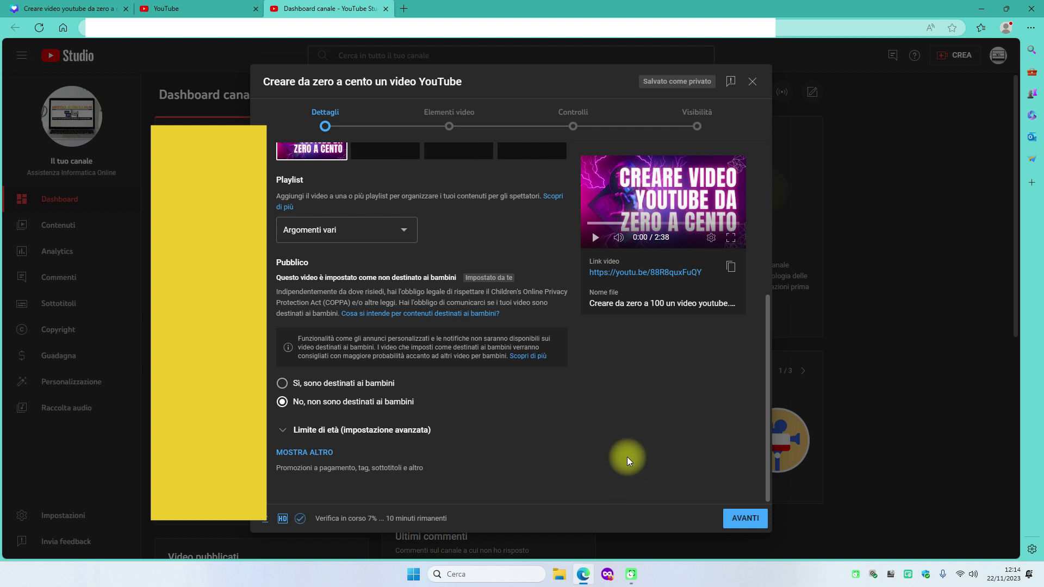
click(735, 518)
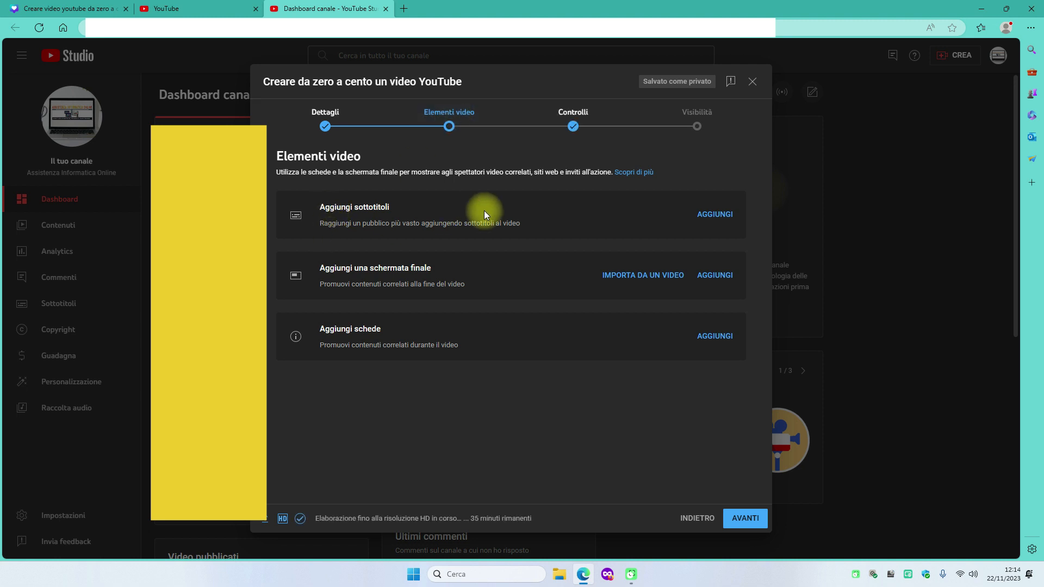
click(748, 519)
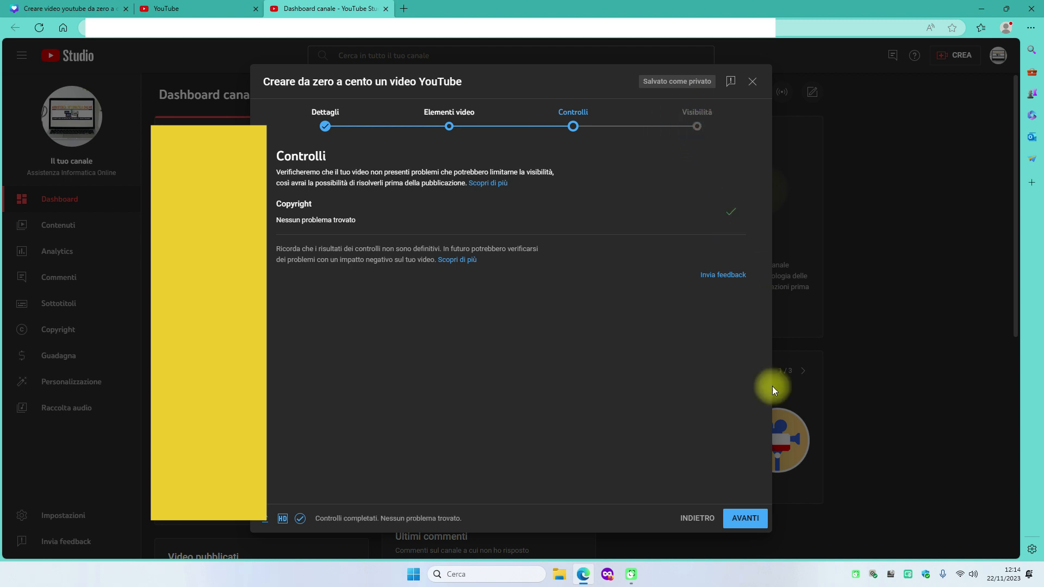
click(735, 521)
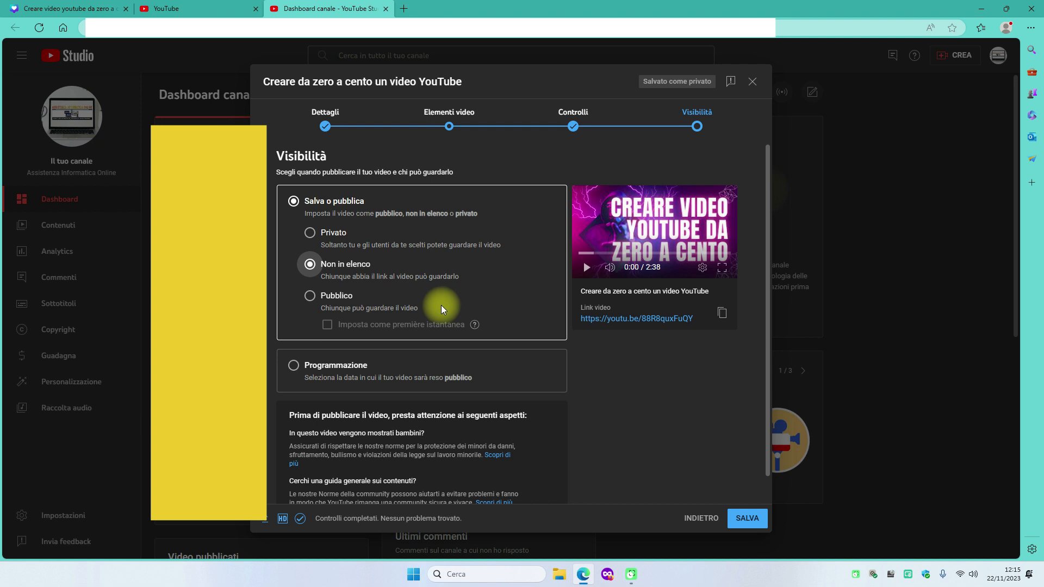
click(310, 295)
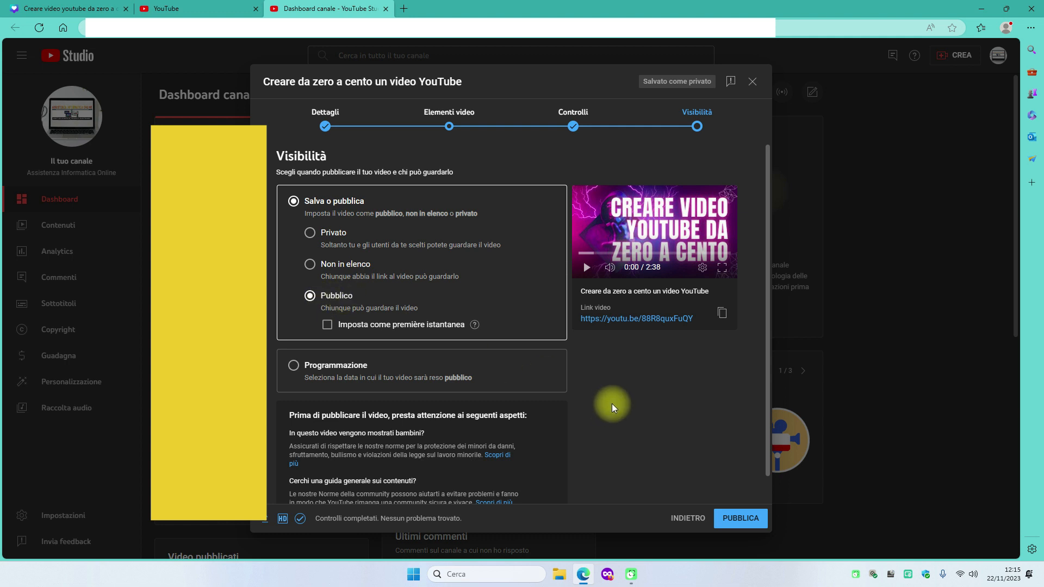
scroll(609, 397, down, 1)
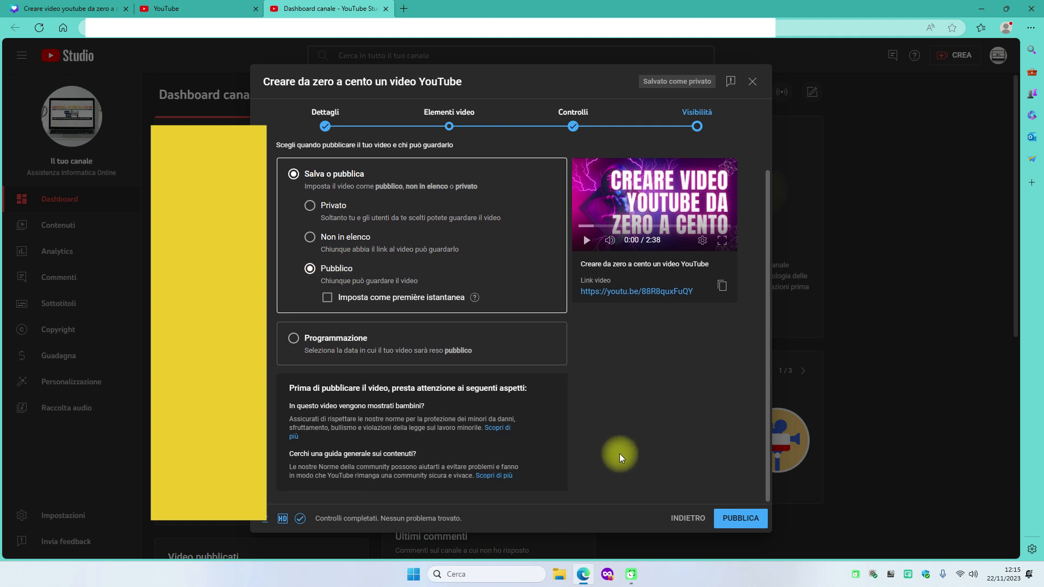